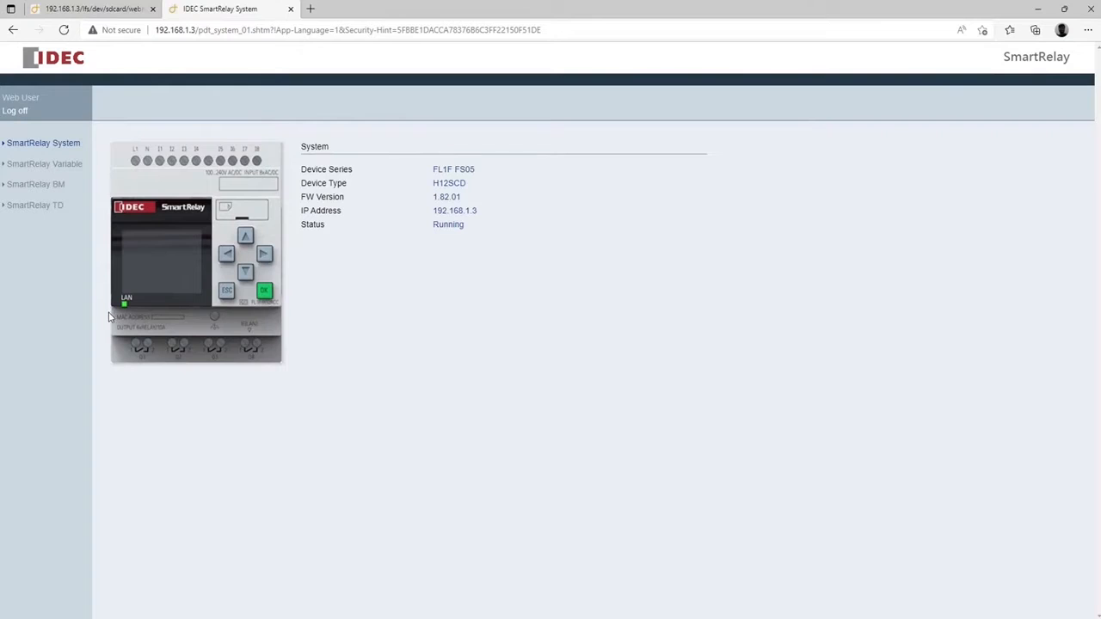
Compare the SmartRelay BM display with the custom tank operation page, then return to WindLGC
left_click(55, 188)
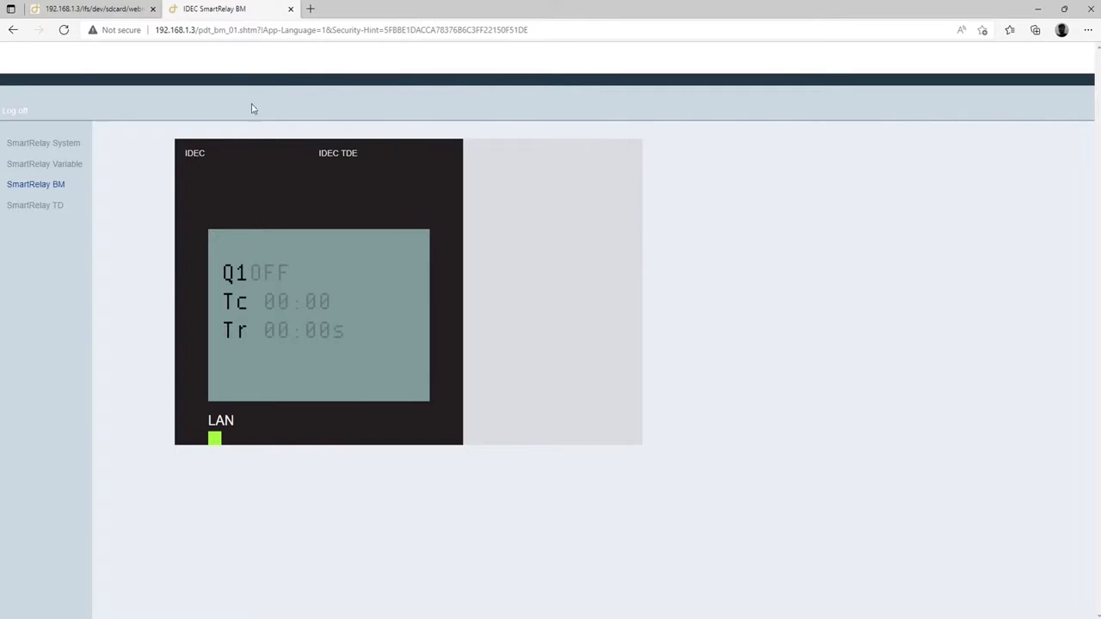
left_click(107, 10)
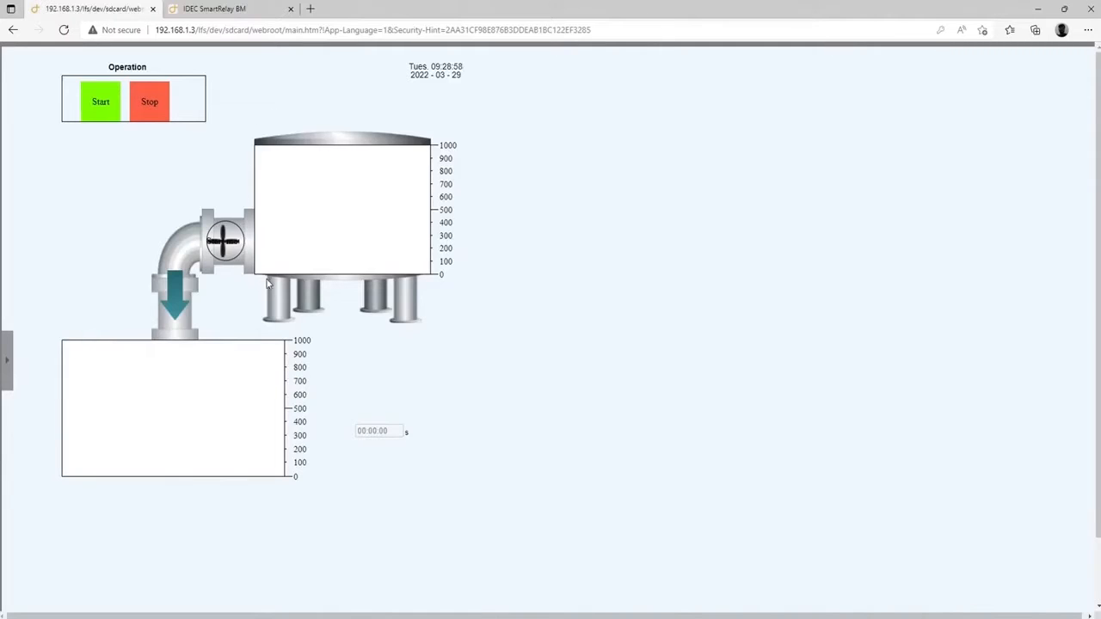
mouse_move(327, 238)
left_click(214, 11)
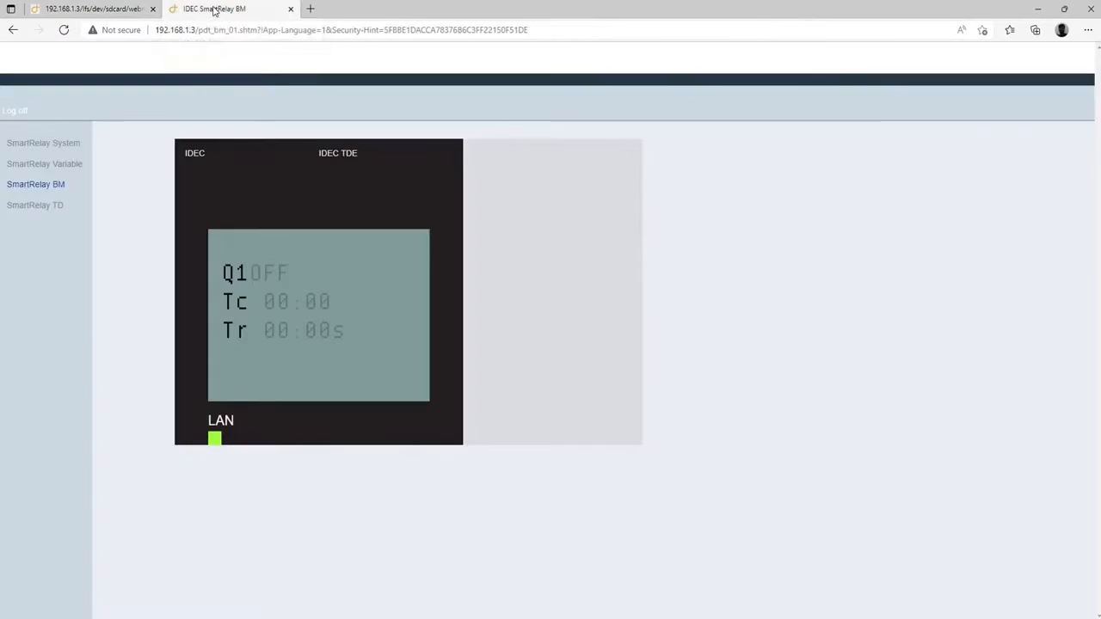
left_click(102, 9)
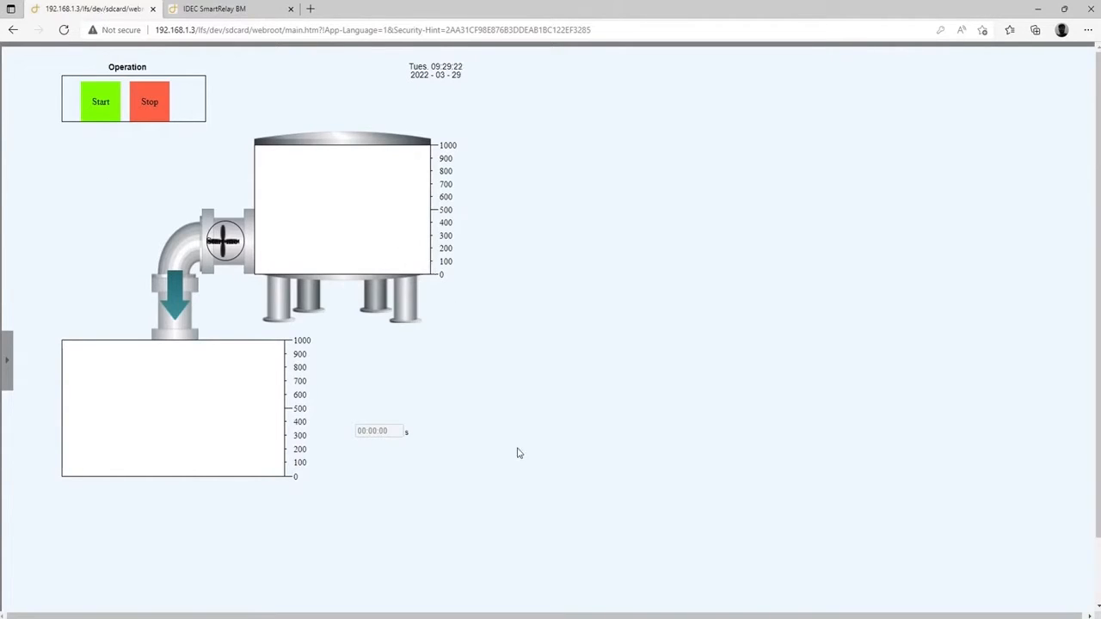
key("alt+Tab")
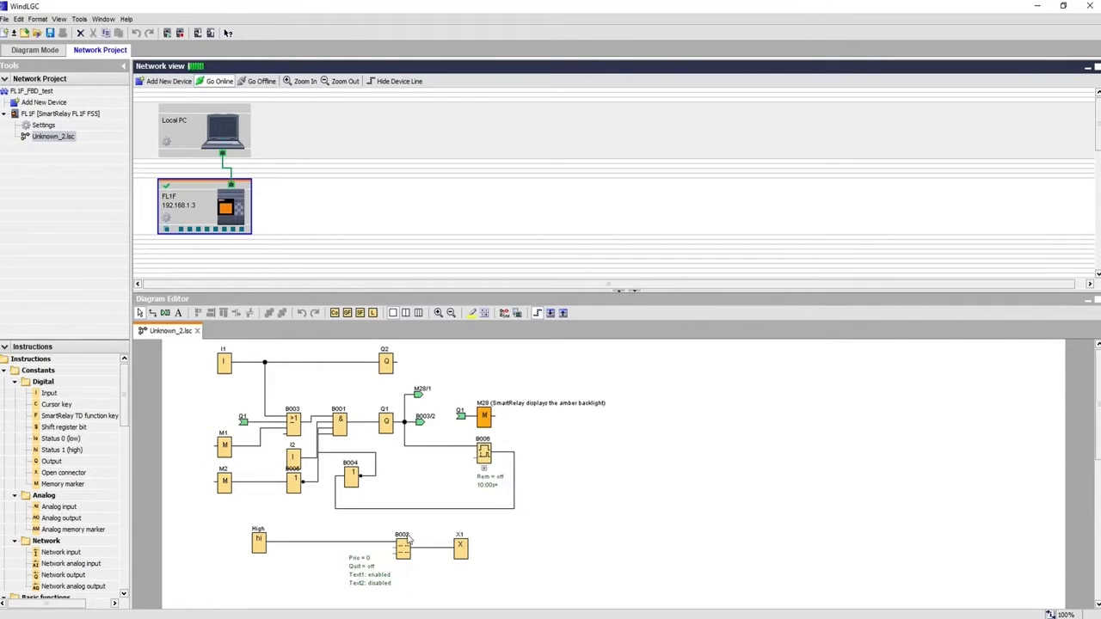
Open the Message texts settings of block B002 from the Diagram Editor
left_click(396, 585)
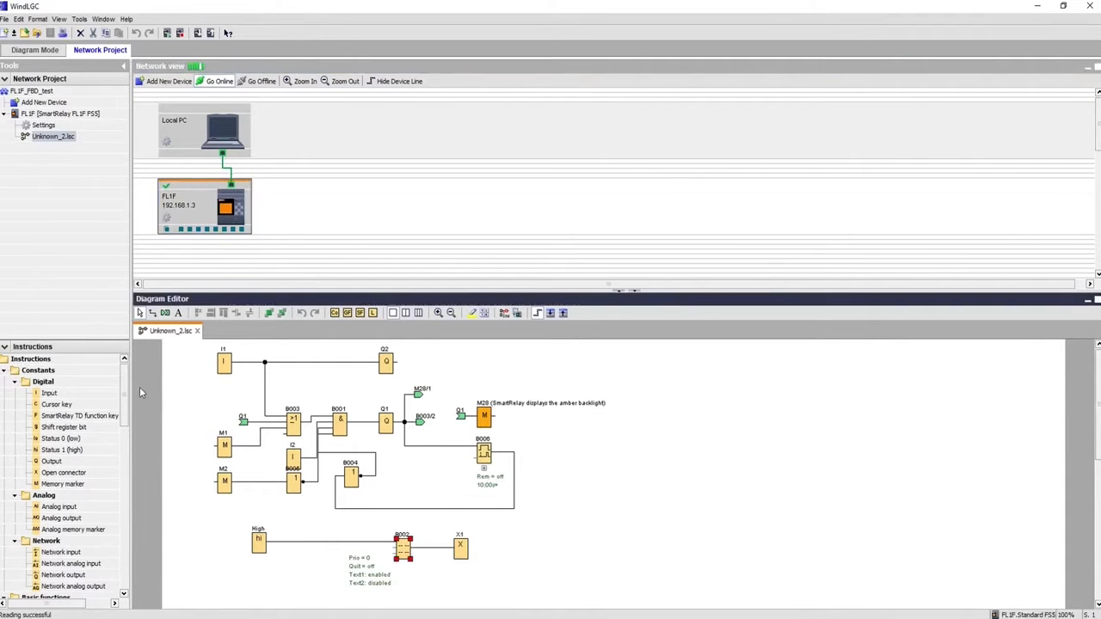
left_click_drag(127, 378, 131, 562)
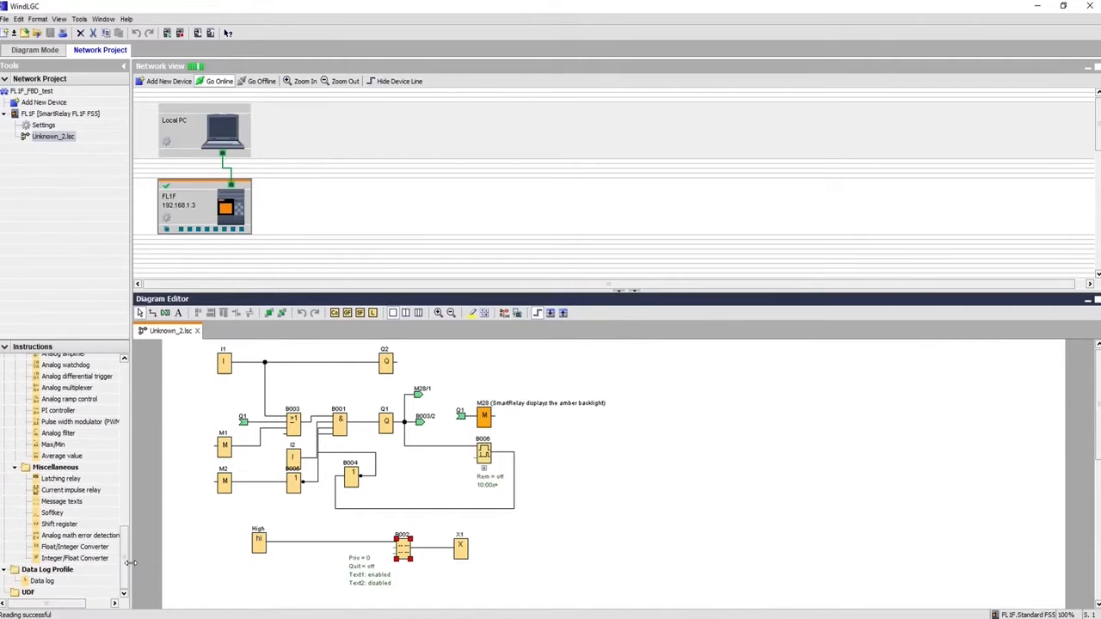
left_click(64, 502)
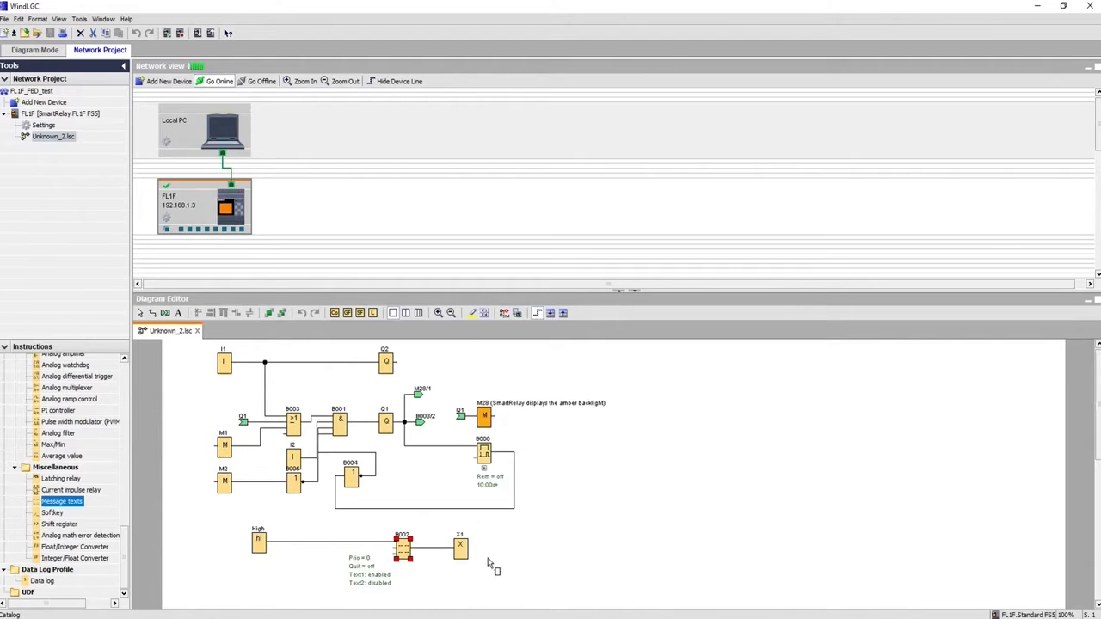
double_click(403, 552)
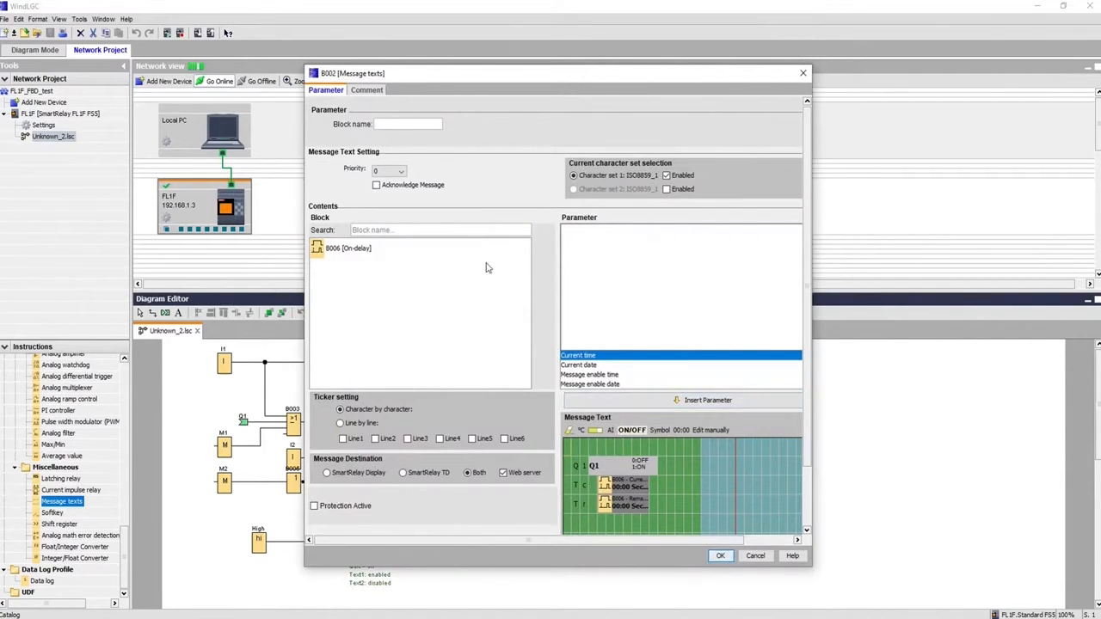
Reposition the Message texts dialog and view the B006 on-delay timer parameters
left_click_drag(473, 67, 625, 41)
left_click(497, 222)
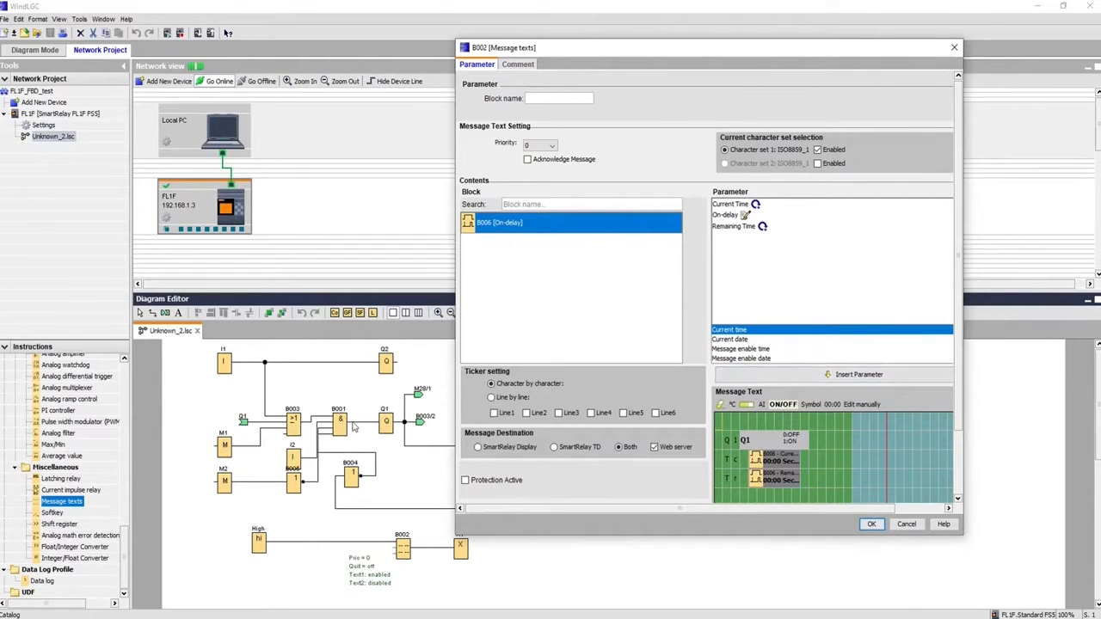
left_click_drag(593, 55, 722, 72)
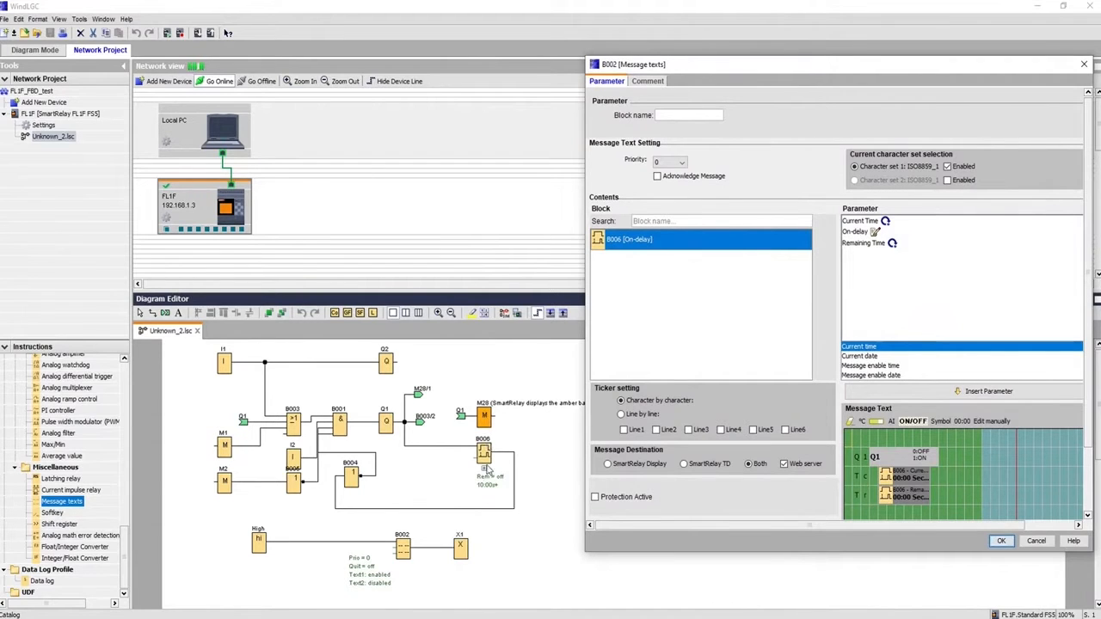
left_click_drag(863, 67, 791, 38)
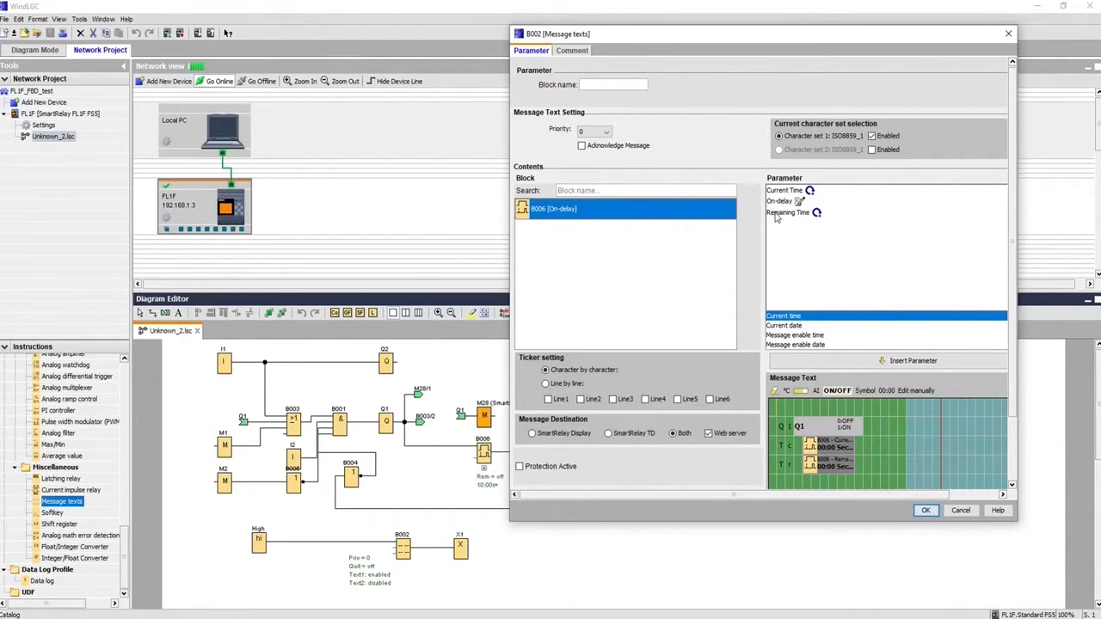
Delete the old message text and start the first line with Q
left_click(788, 465)
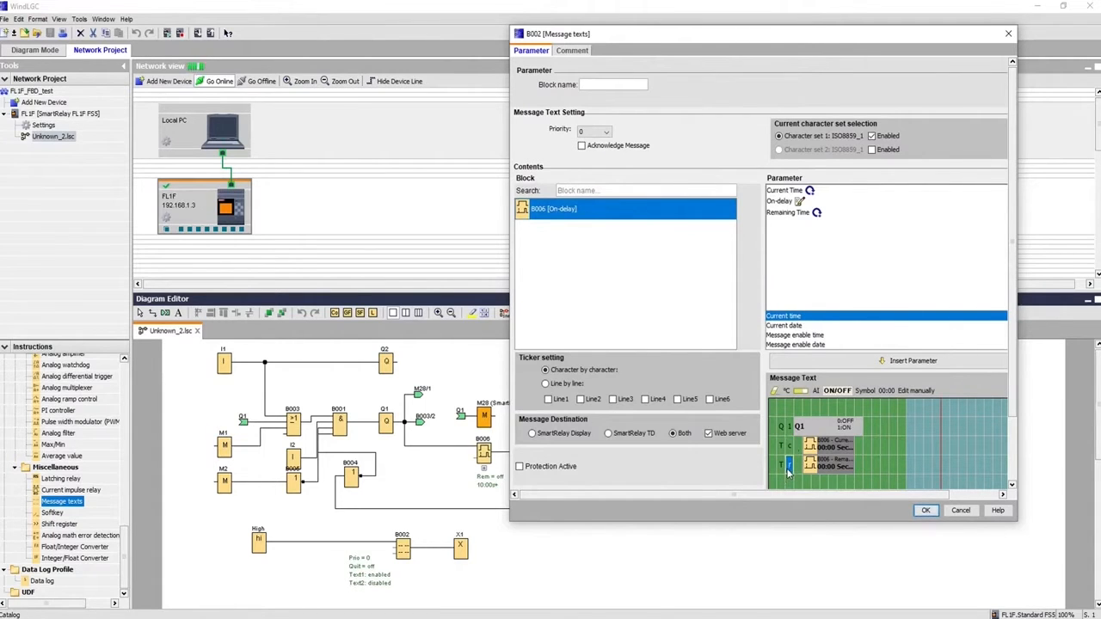
left_click_drag(779, 427, 847, 467)
key("Delete")
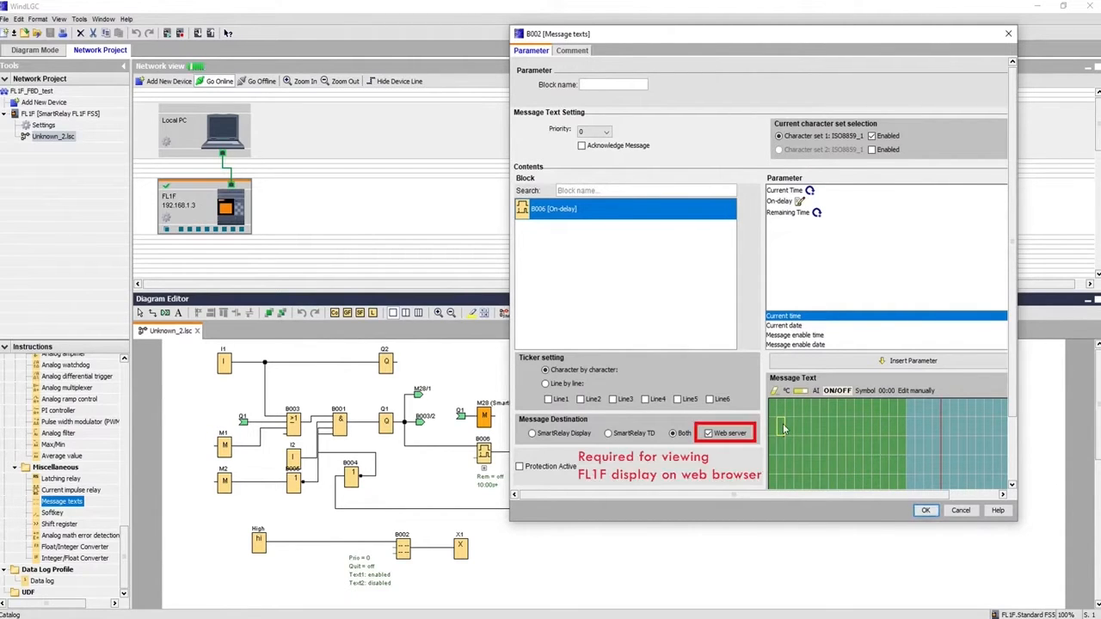
type("Q1")
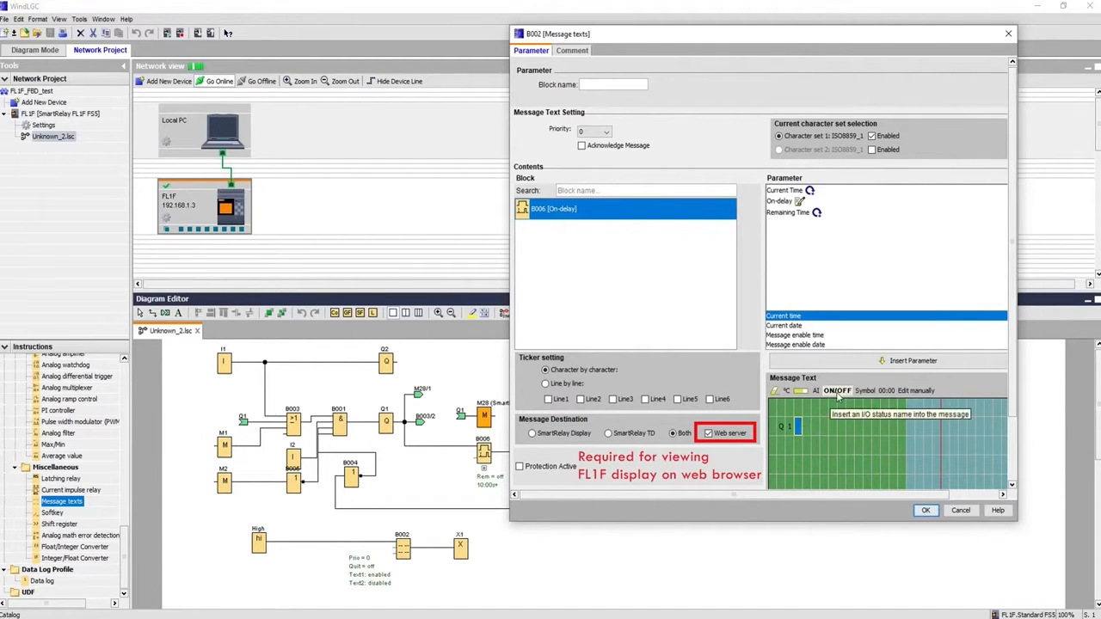
Insert the Q1 digital output's OFF/ON status names into the message's first line
left_click(838, 391)
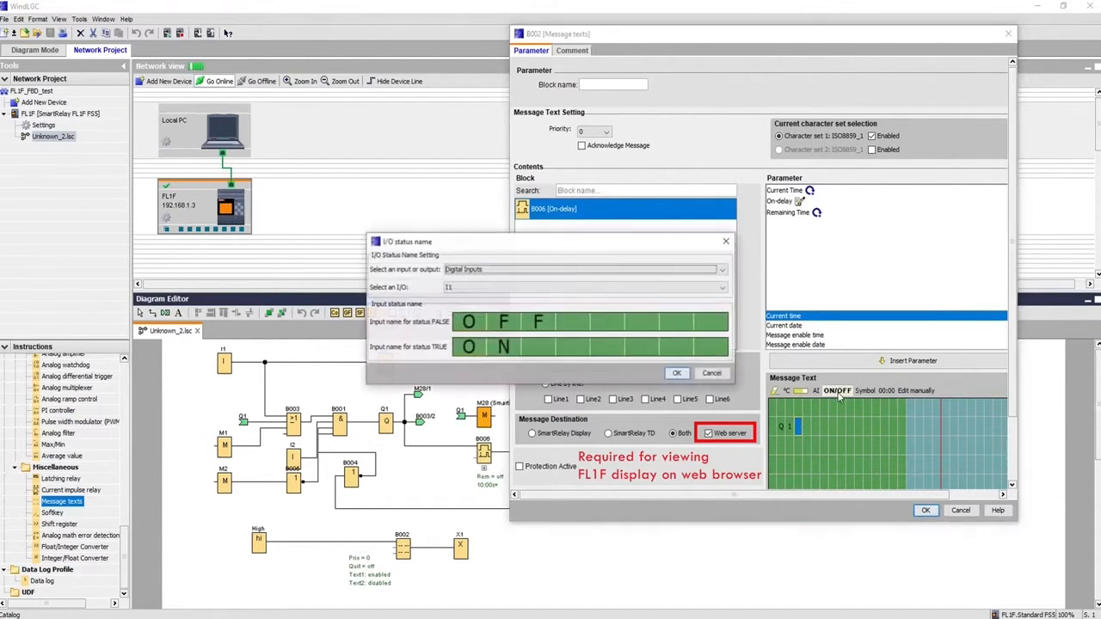
left_click(534, 271)
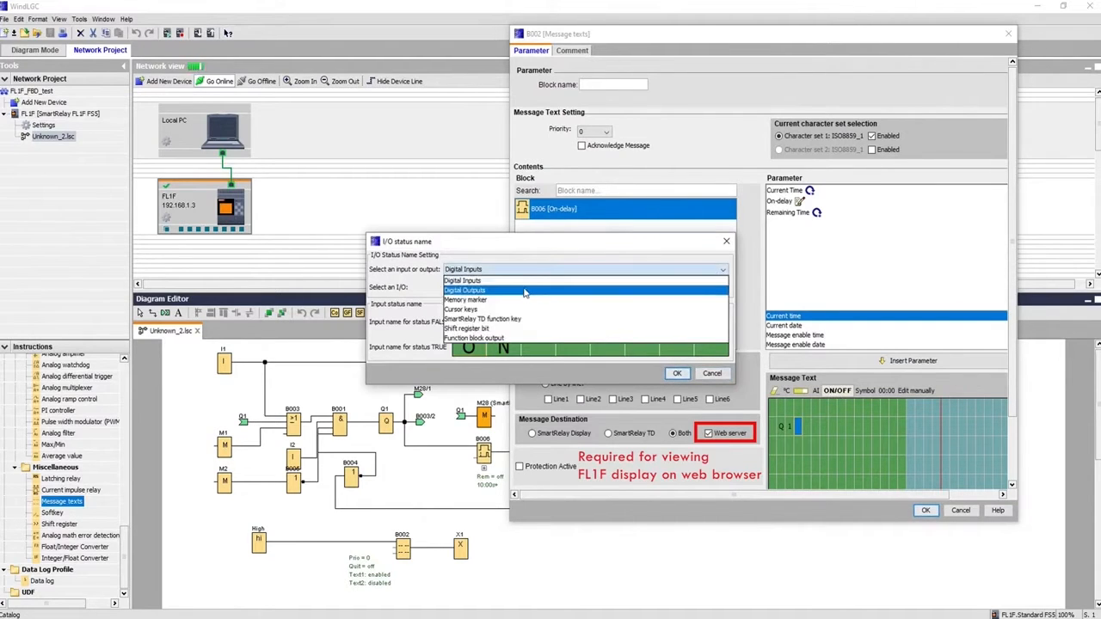
left_click(524, 290)
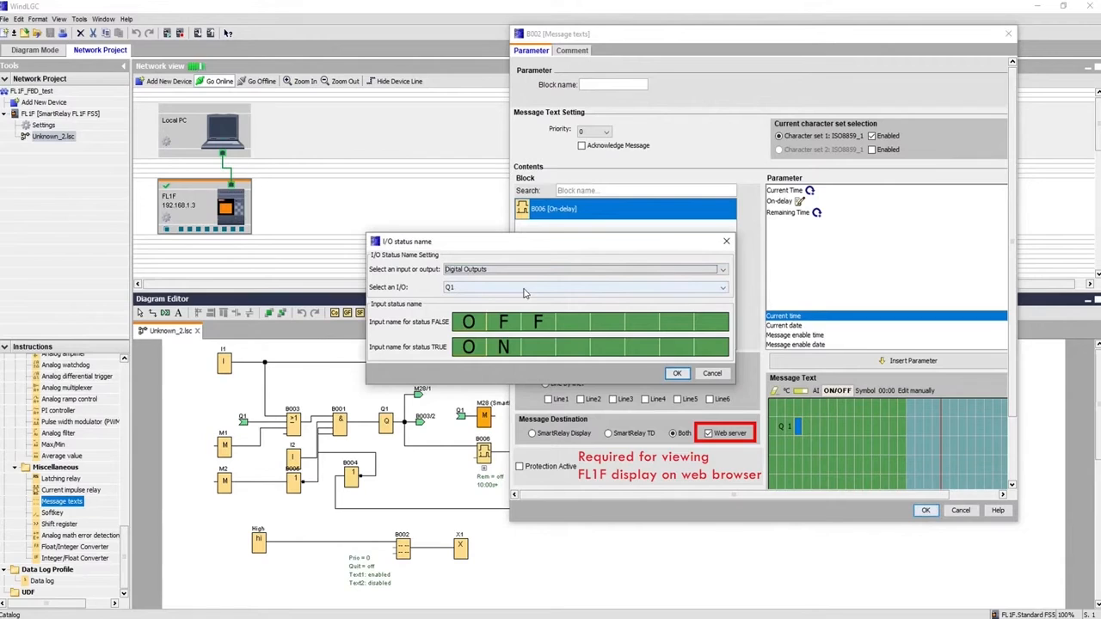
left_click(521, 290)
left_click(521, 288)
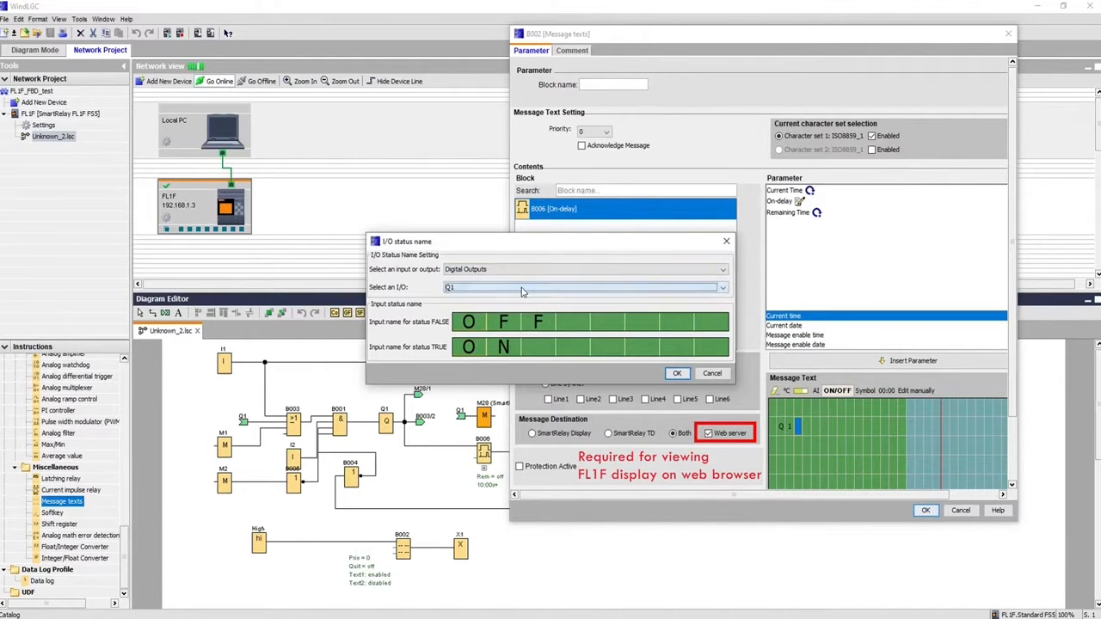
left_click(469, 328)
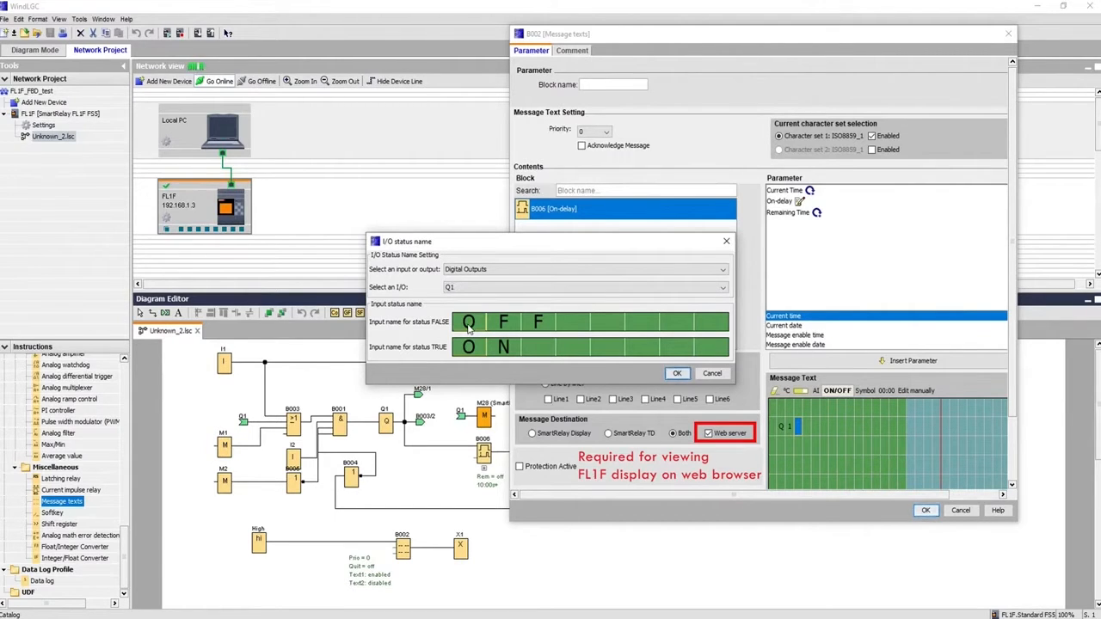
type("F")
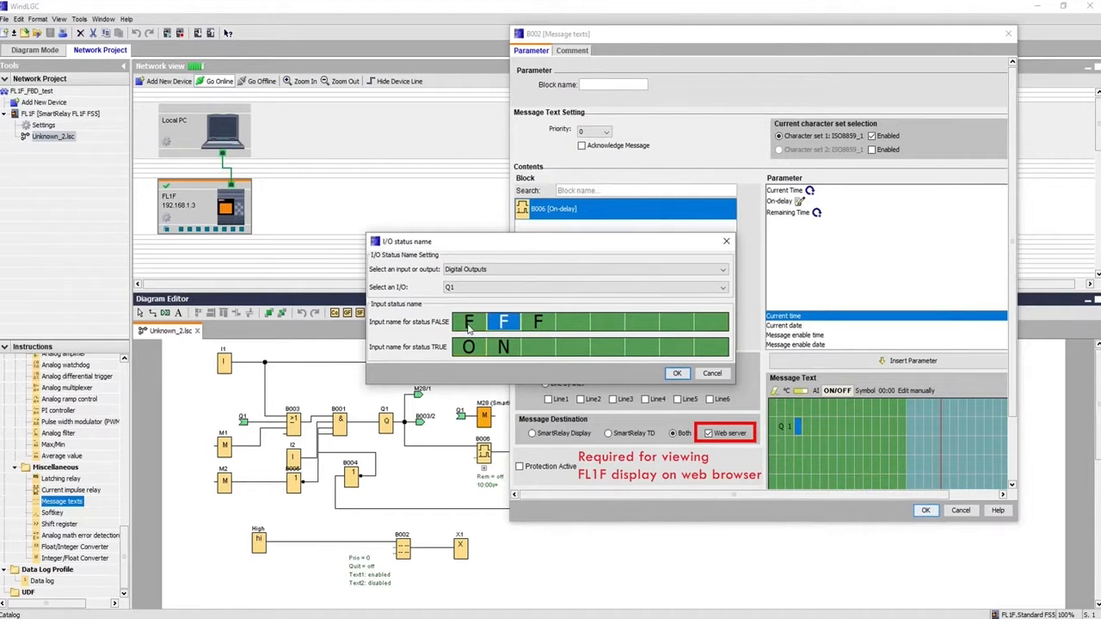
type("ALSE")
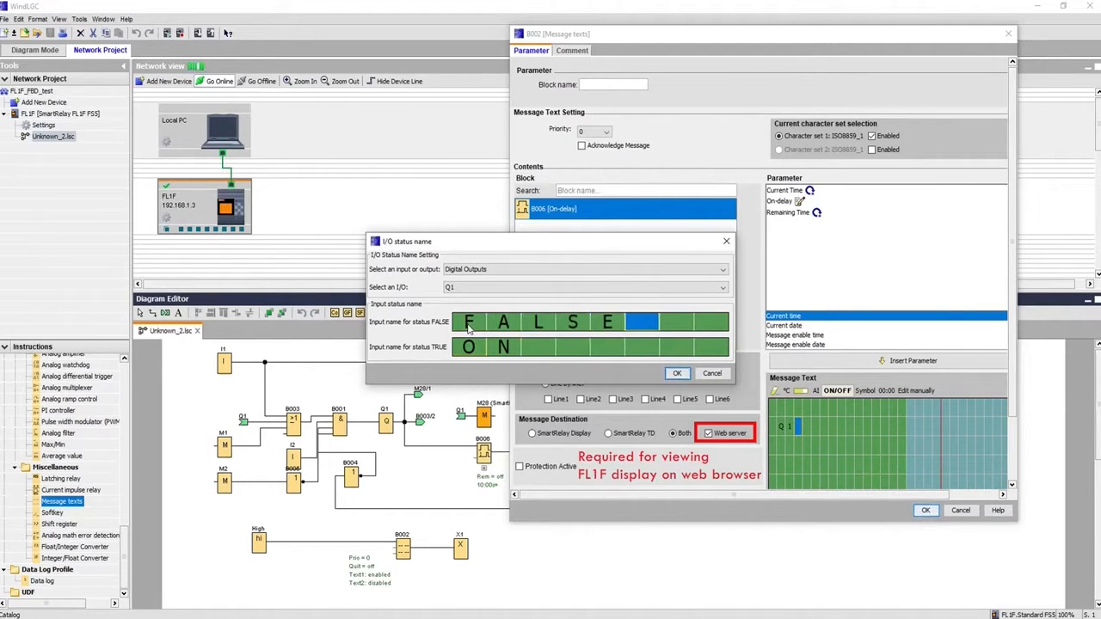
key("Left")
key("Left")
key("Left")
key("Left")
key("Left")
type("OFF")
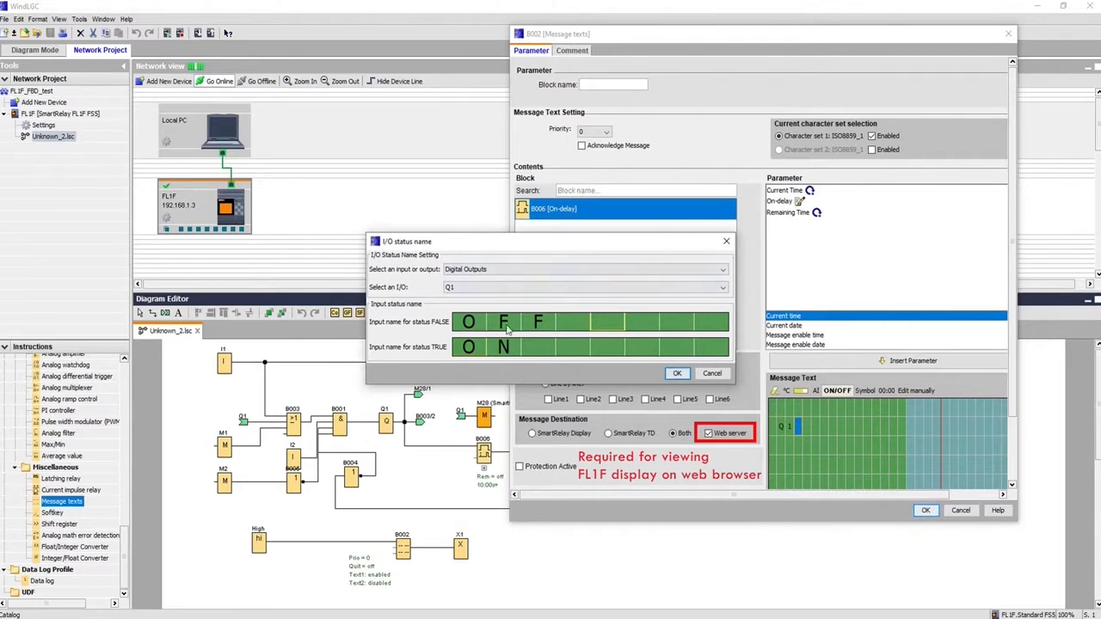
left_click(677, 374)
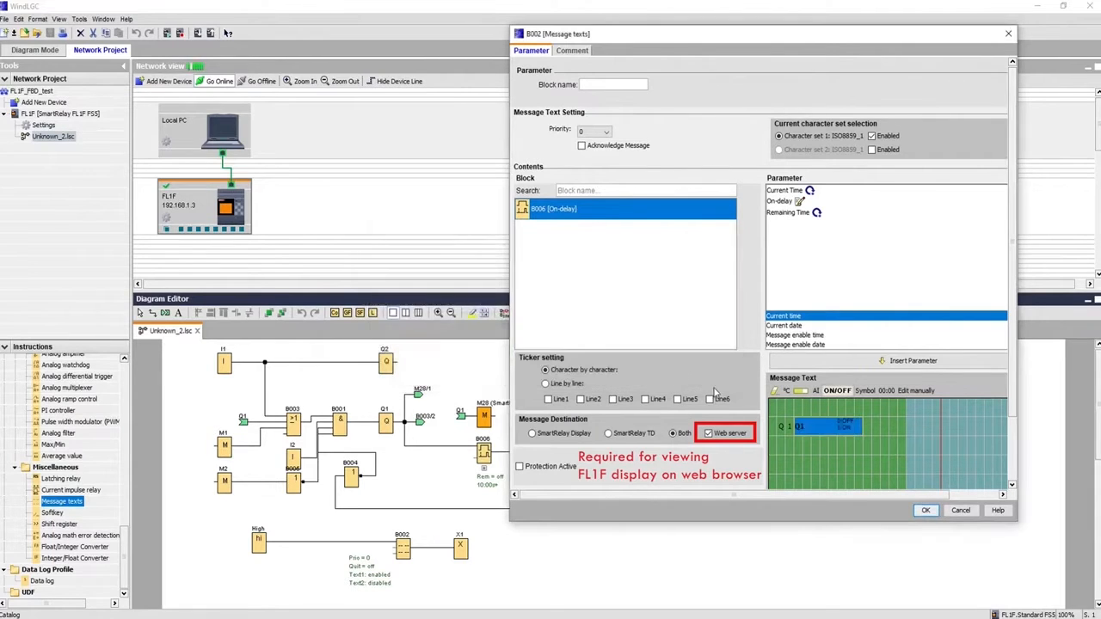
Add the TC and TR labels on the second and third message lines
left_click(781, 448)
type("TC")
key("Down")
key("Left")
key("Left")
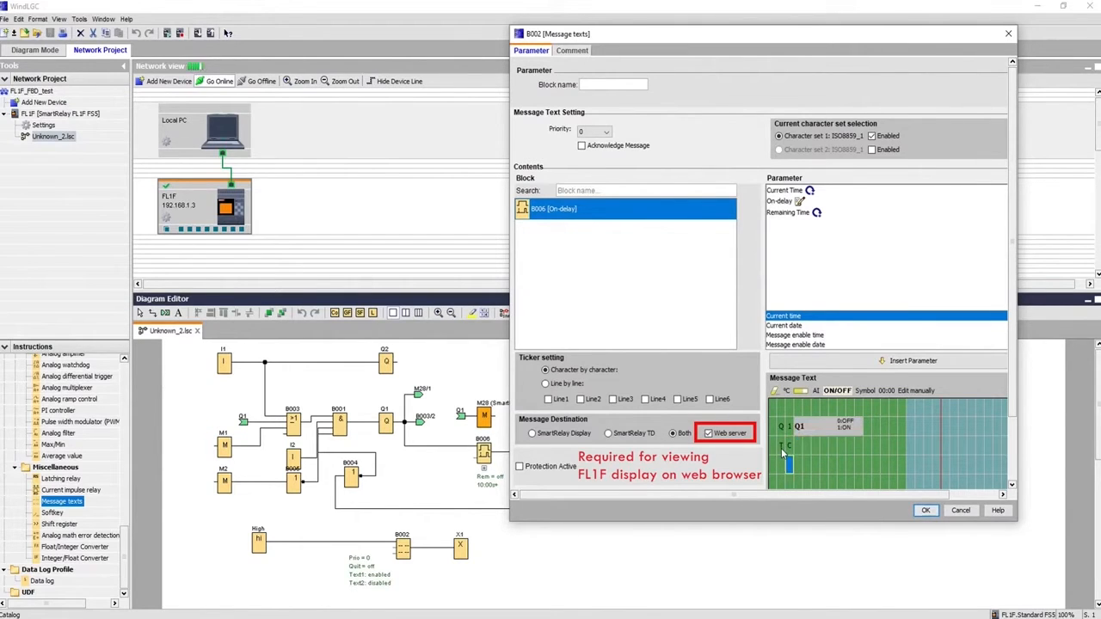
type("TR")
key("Up")
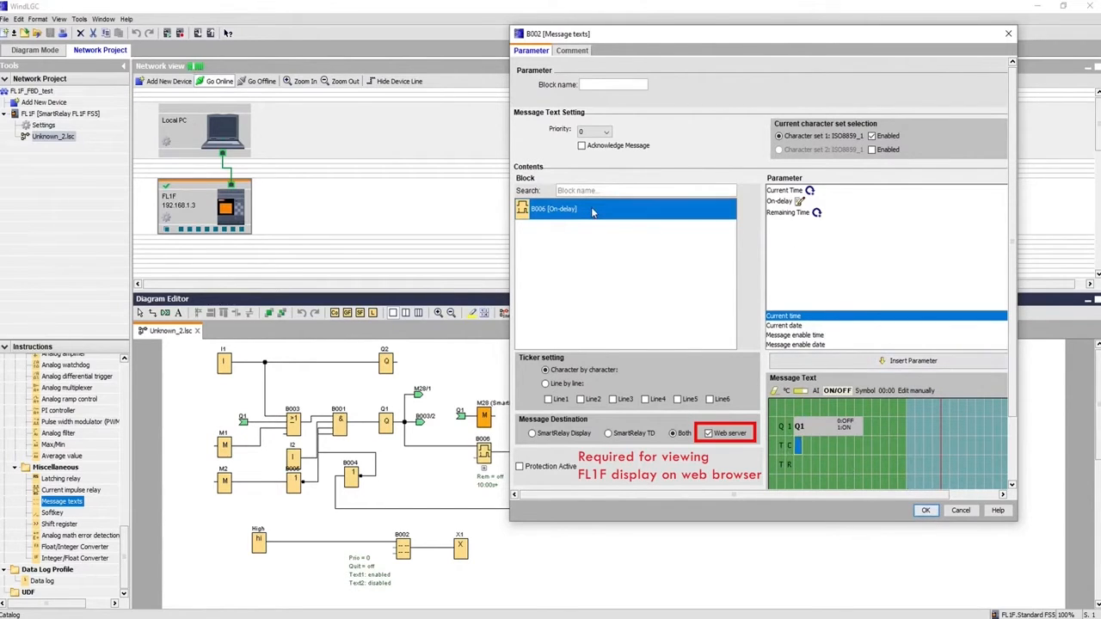
Insert B006's current time after Tc and remaining time after Tr, then confirm
left_click(774, 191)
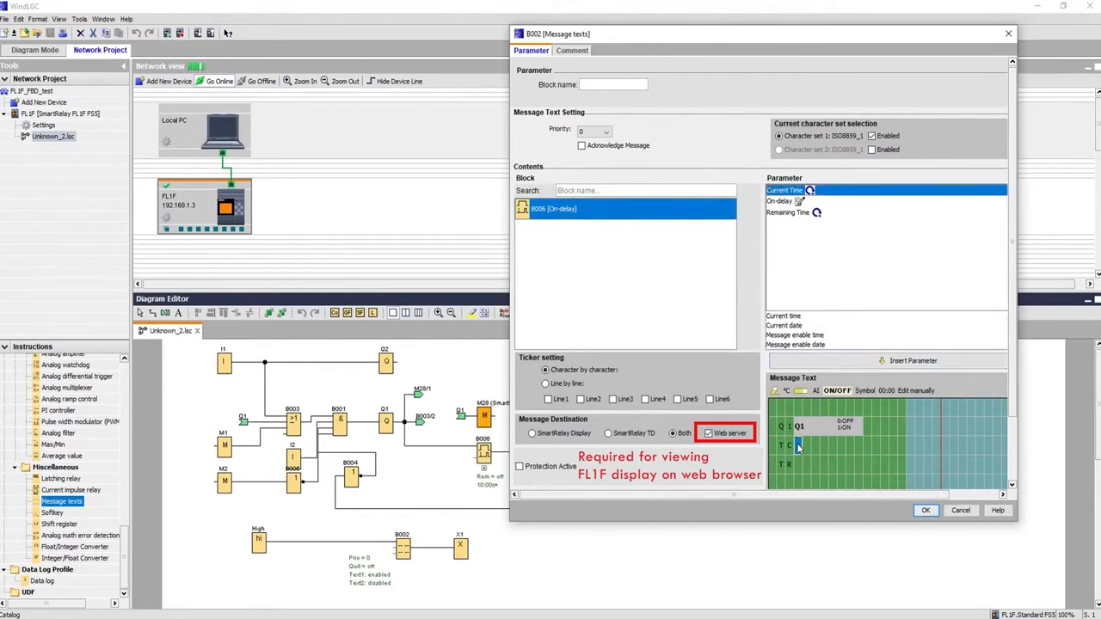
double_click(784, 191)
double_click(774, 214)
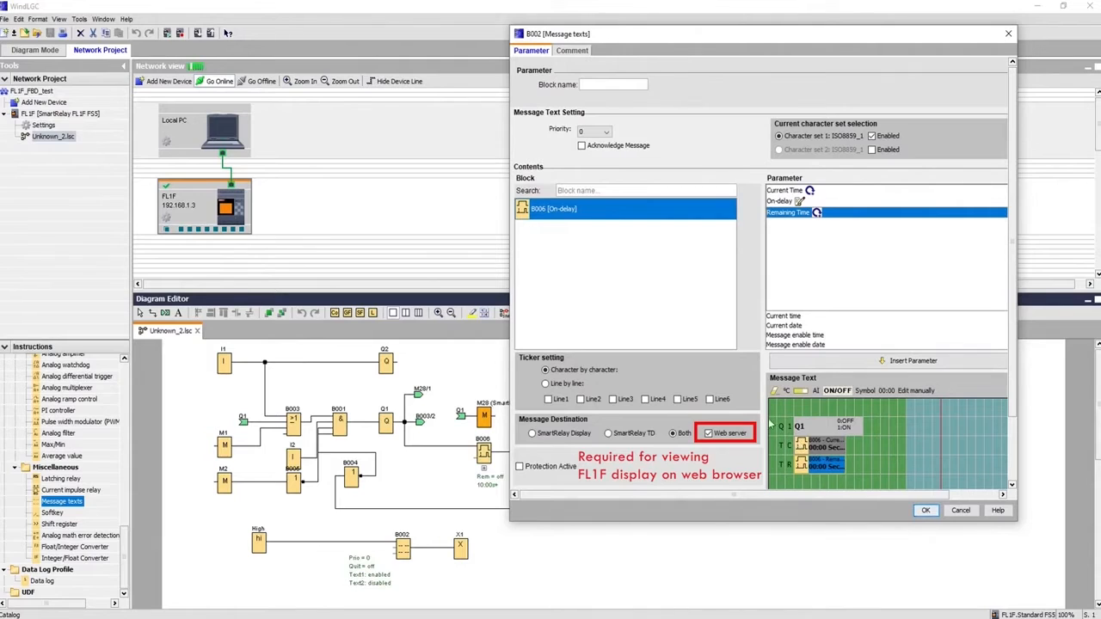
left_click(925, 511)
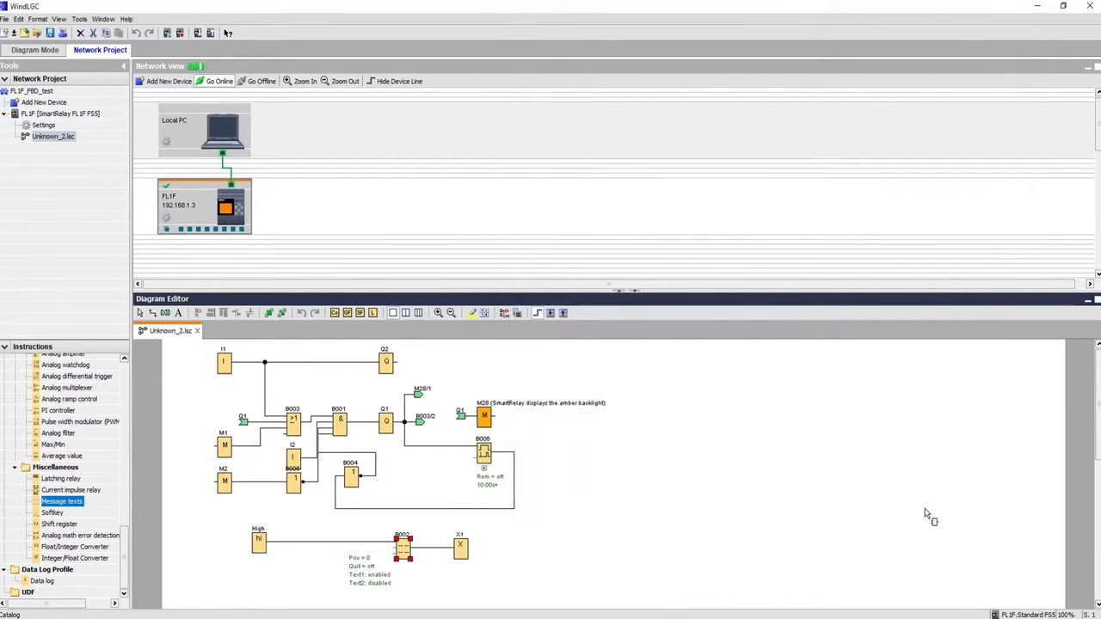
left_click(506, 315)
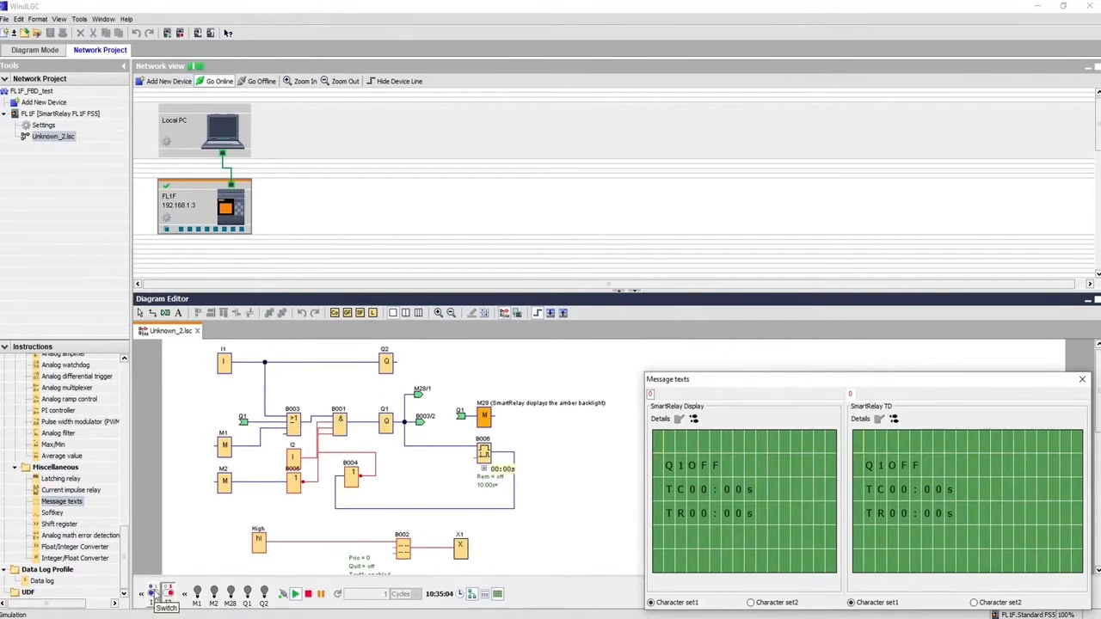
left_click(153, 594)
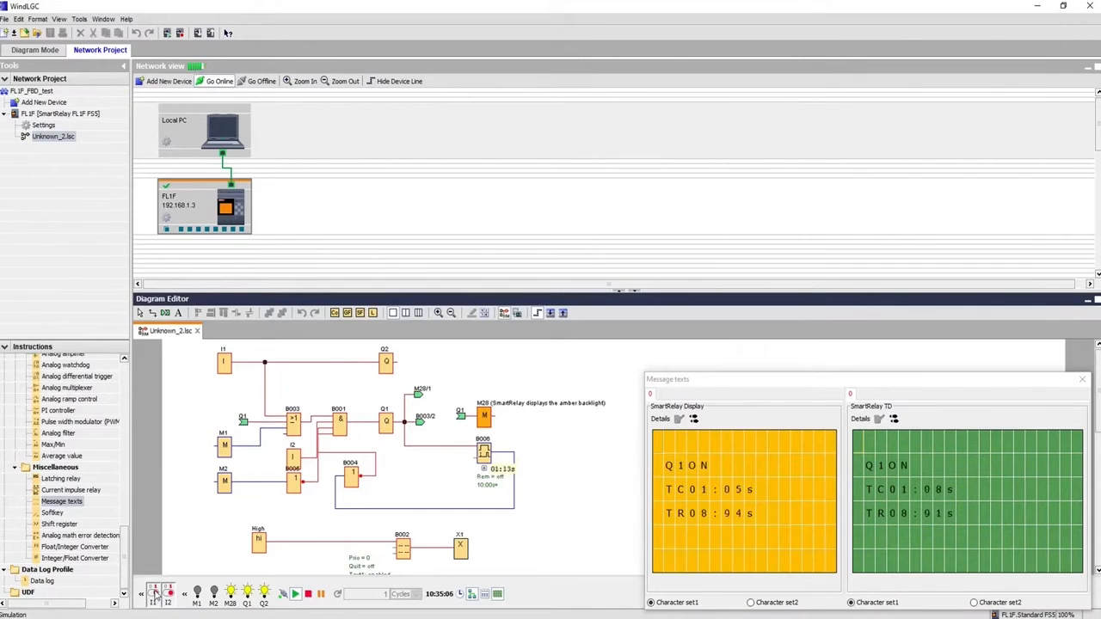
left_click(153, 594)
left_click(167, 595)
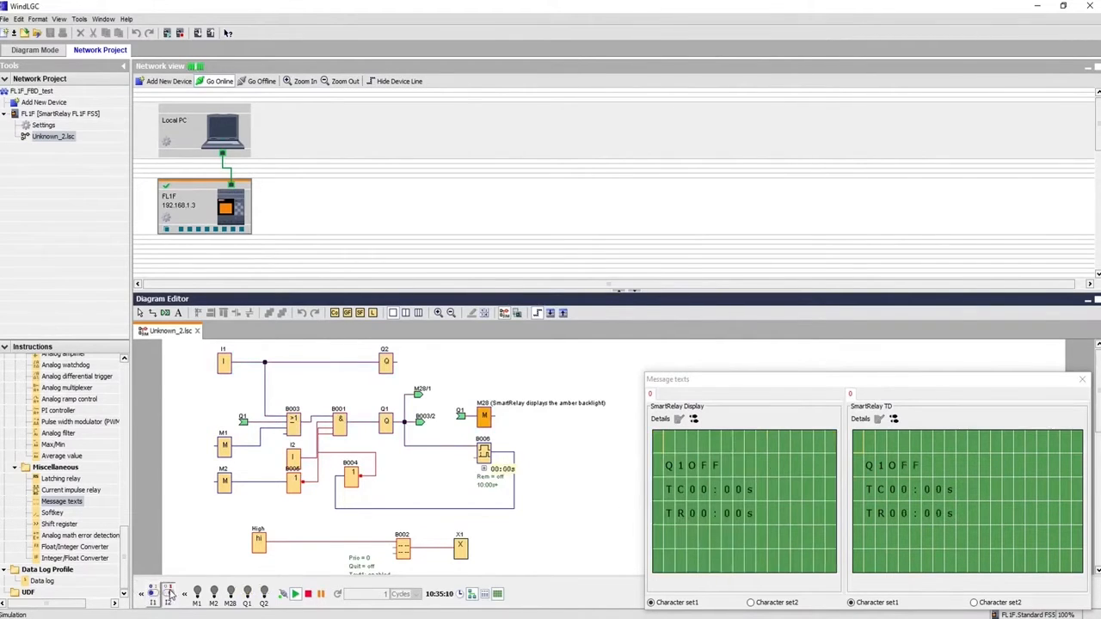
left_click(1015, 382)
left_click_drag(1014, 382, 1004, 333)
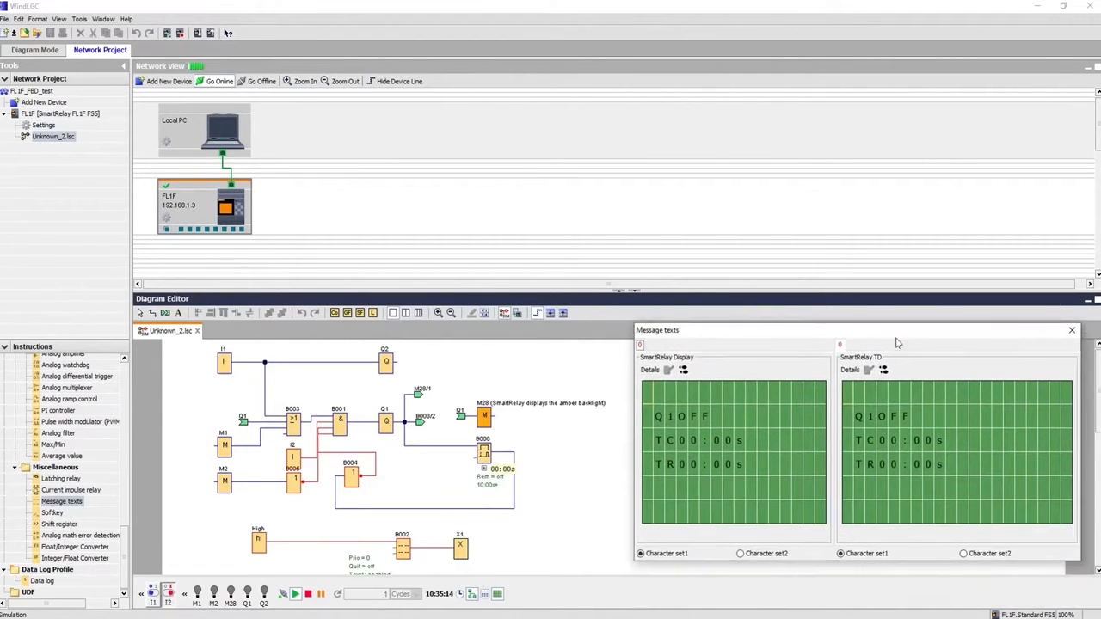
left_click(505, 314)
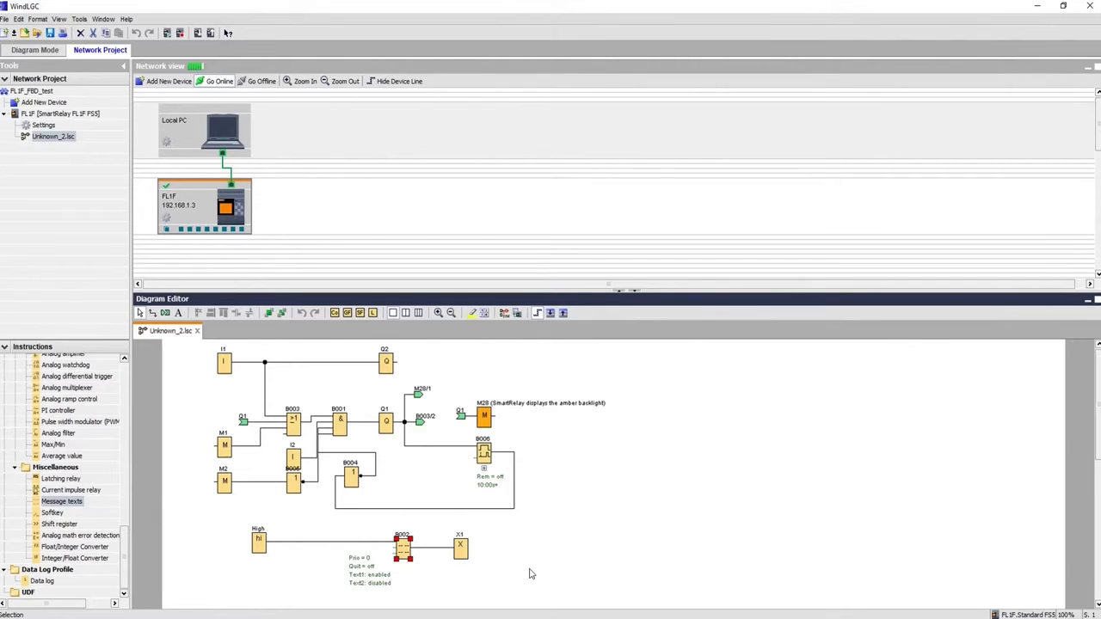
Search the Start menu for 'fwe' and launch the FWE web editor
left_click(171, 618)
type("f")
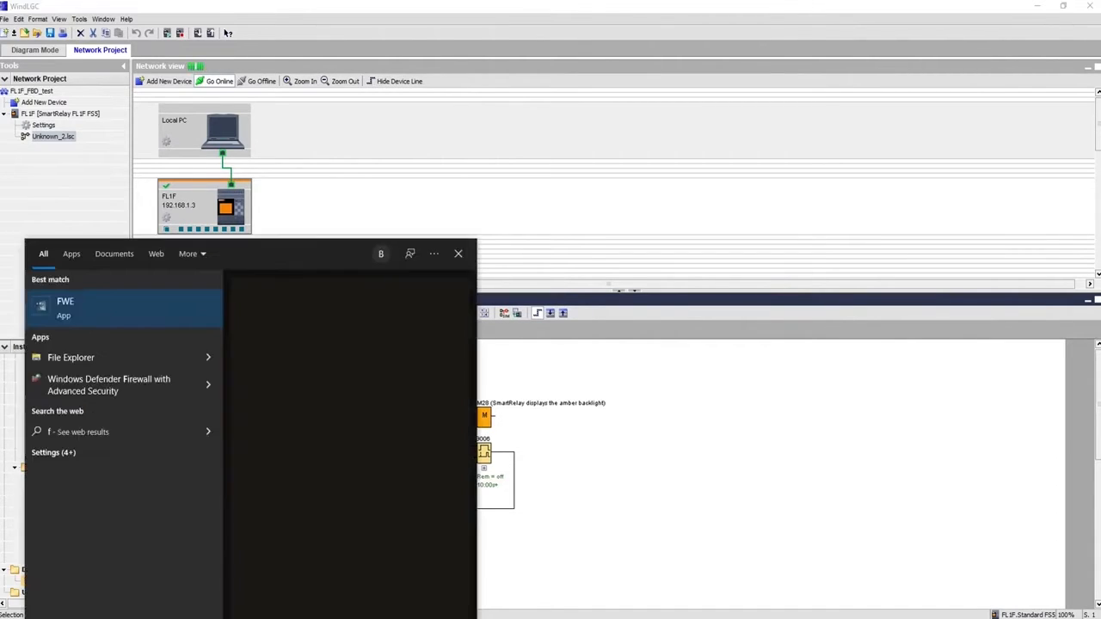
type("we")
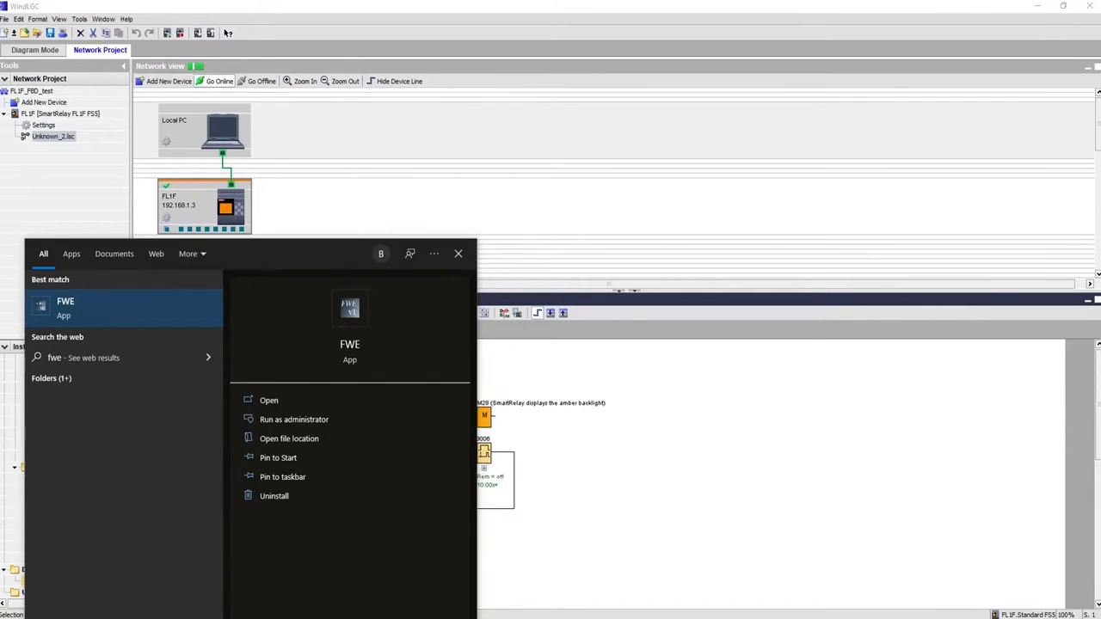
key("Return")
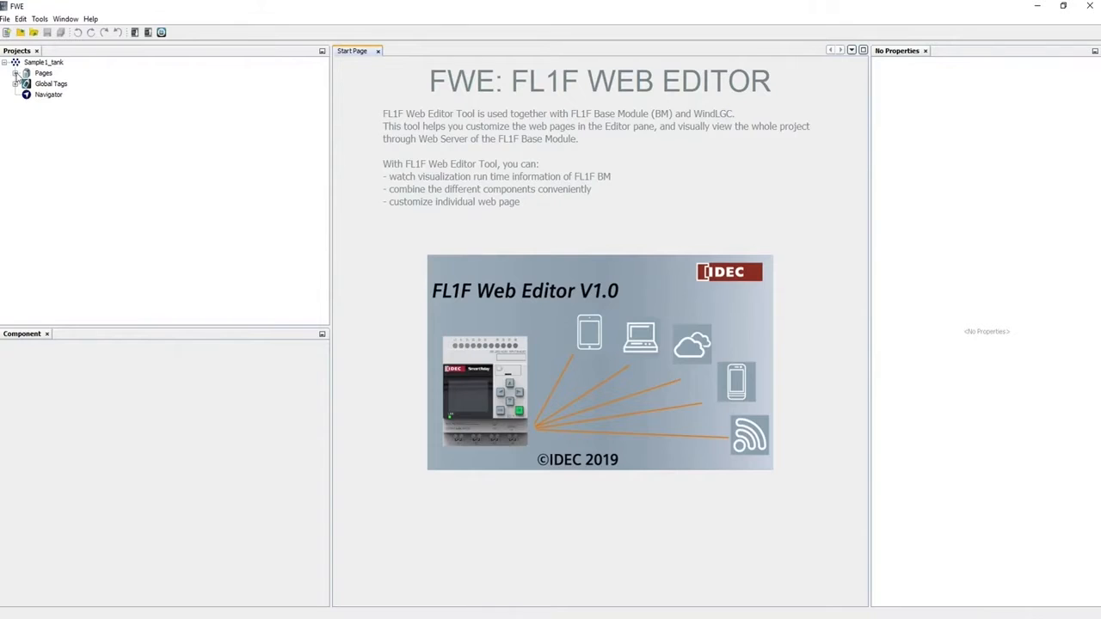
Look through the sample project's Global Tags, Navigator and Pages
left_click(43, 74)
left_click(49, 84)
left_click(49, 95)
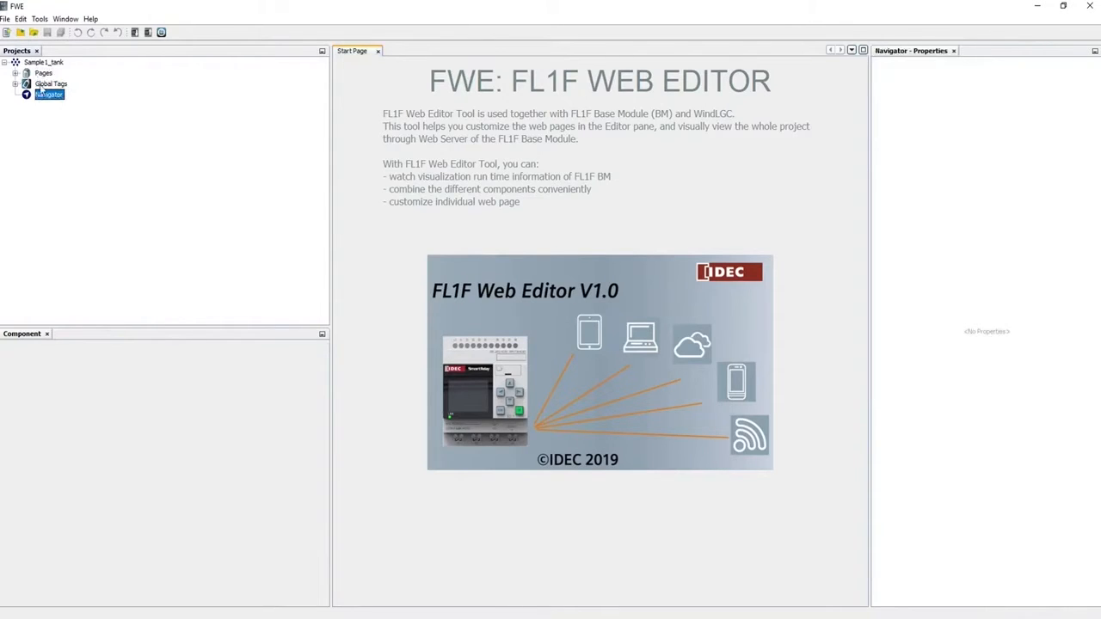
left_click(42, 73)
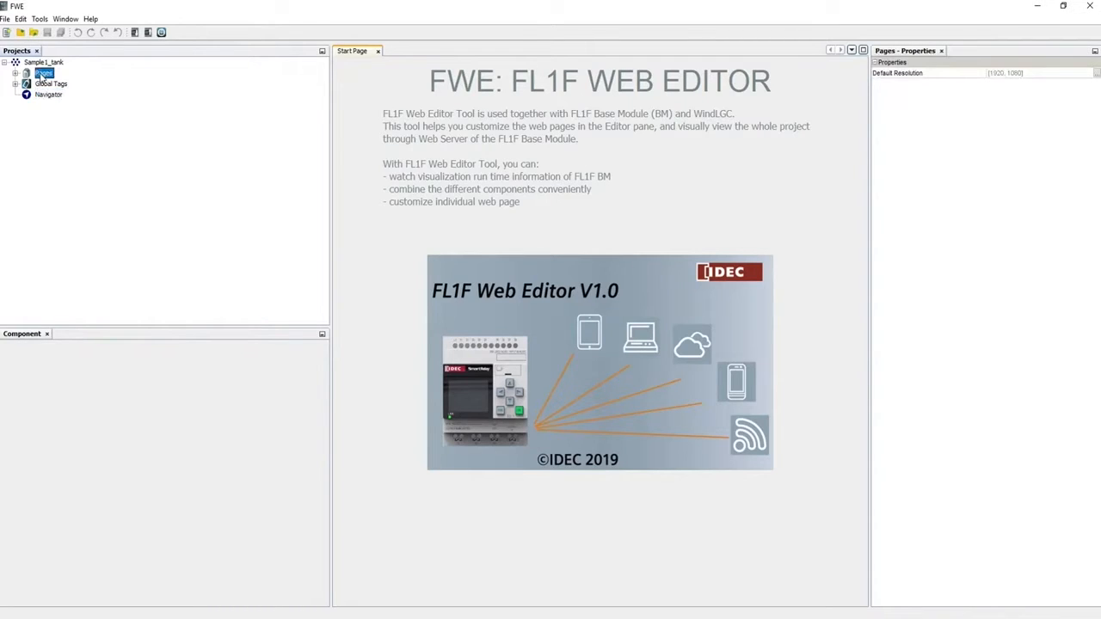
Start a new project stored in a new 'Web Tutorial' folder under Documents
left_click(5, 19)
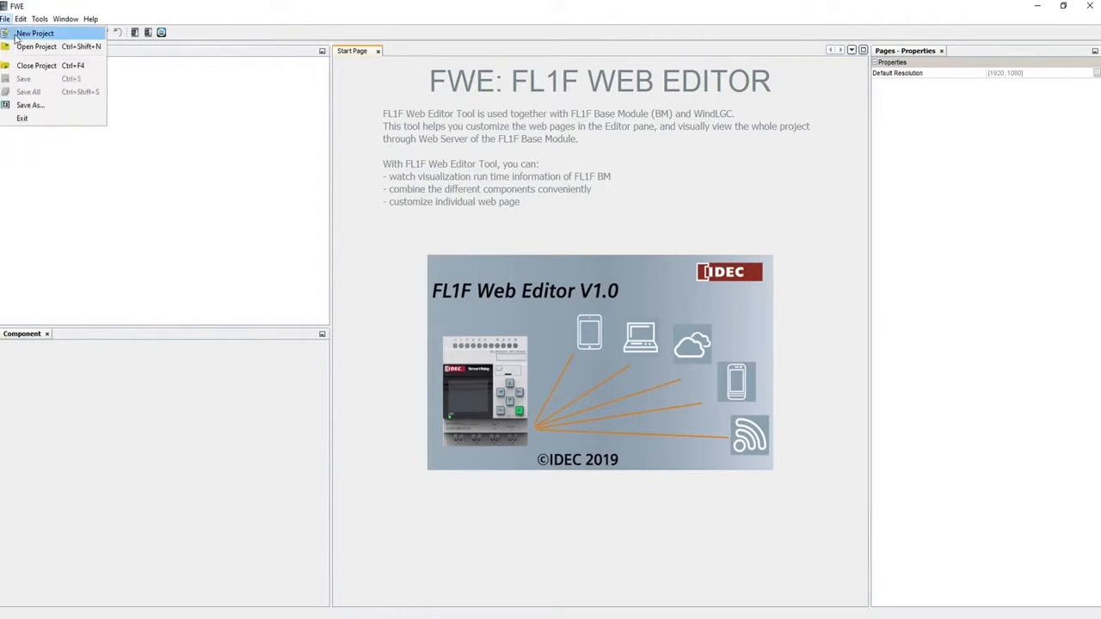
left_click(16, 36)
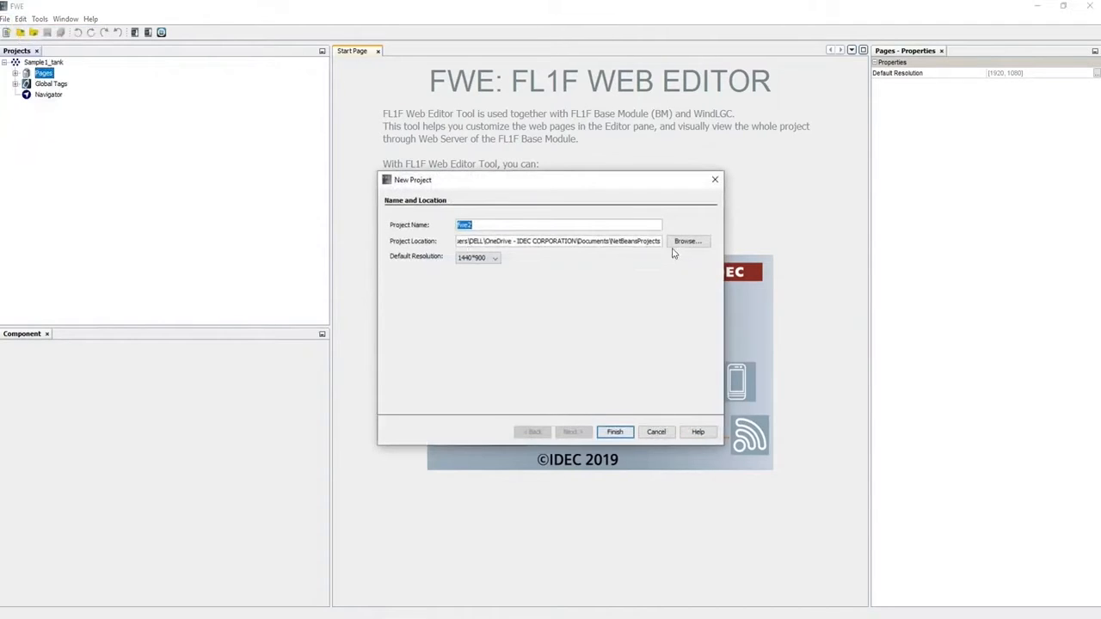
left_click(683, 242)
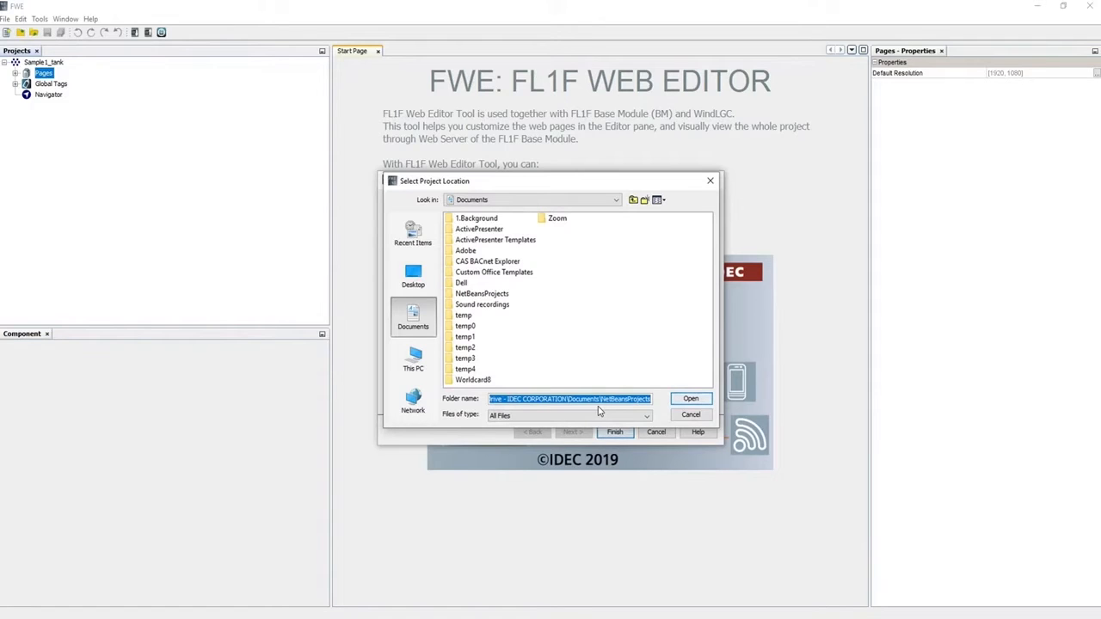
left_click(644, 200)
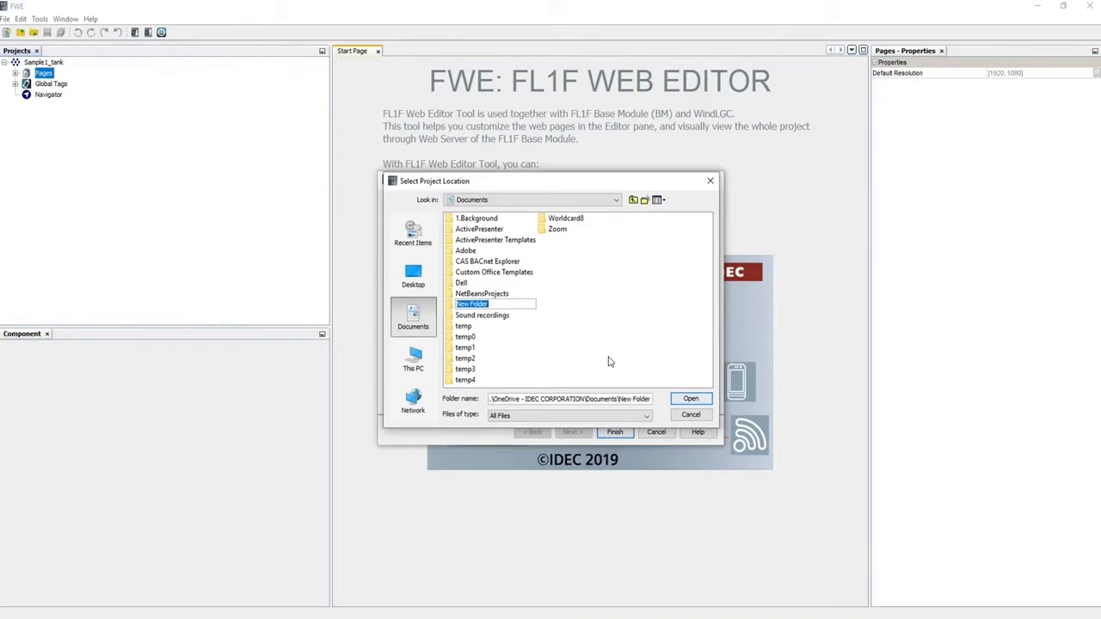
type("Web Turorial")
left_click(681, 399)
left_click(680, 399)
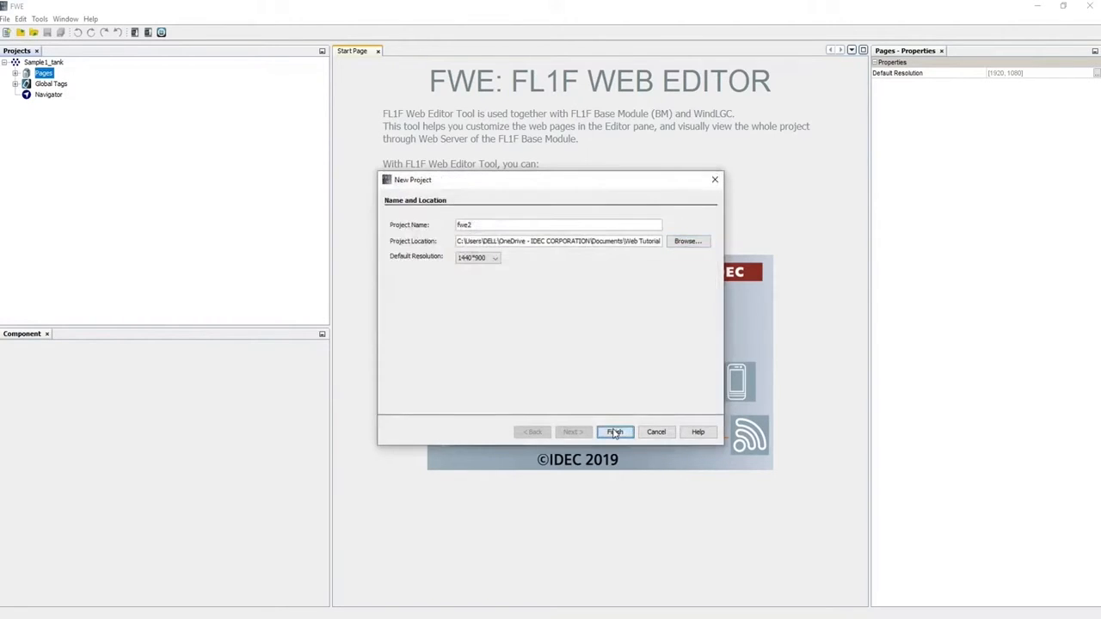
Keep the 1440*900 resolution, create the fwe2 project and open its Home Page
left_click(493, 259)
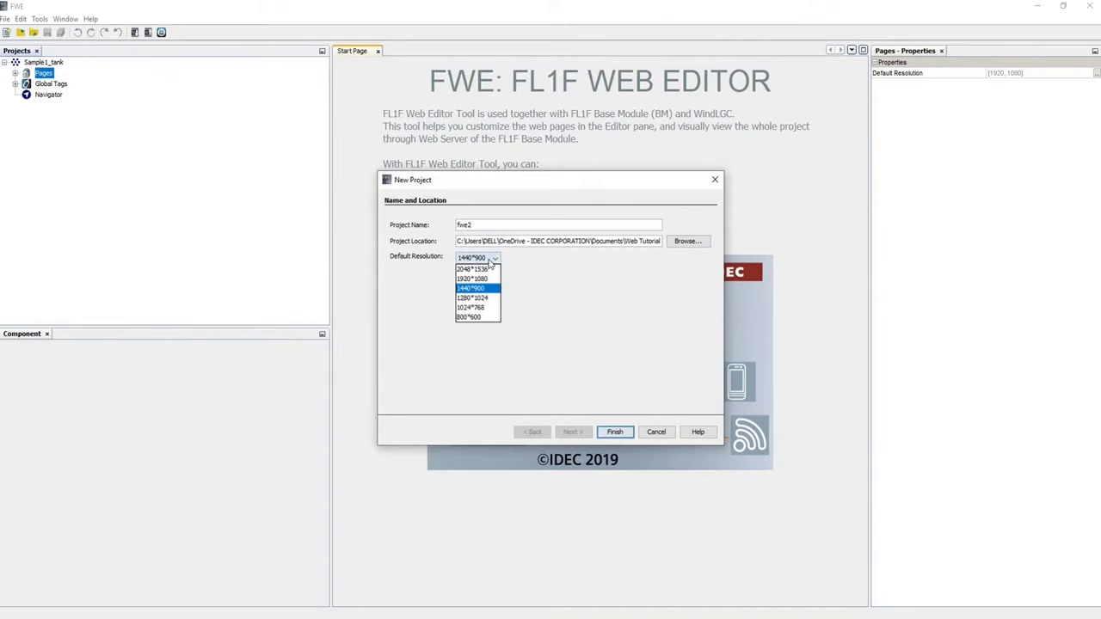
left_click(489, 263)
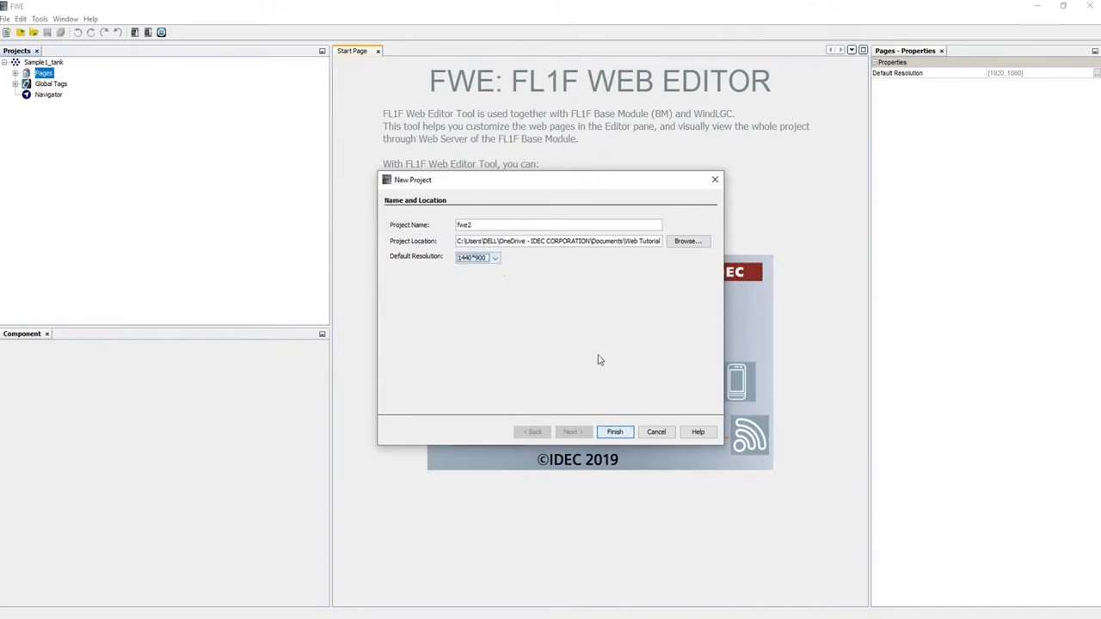
left_click(616, 431)
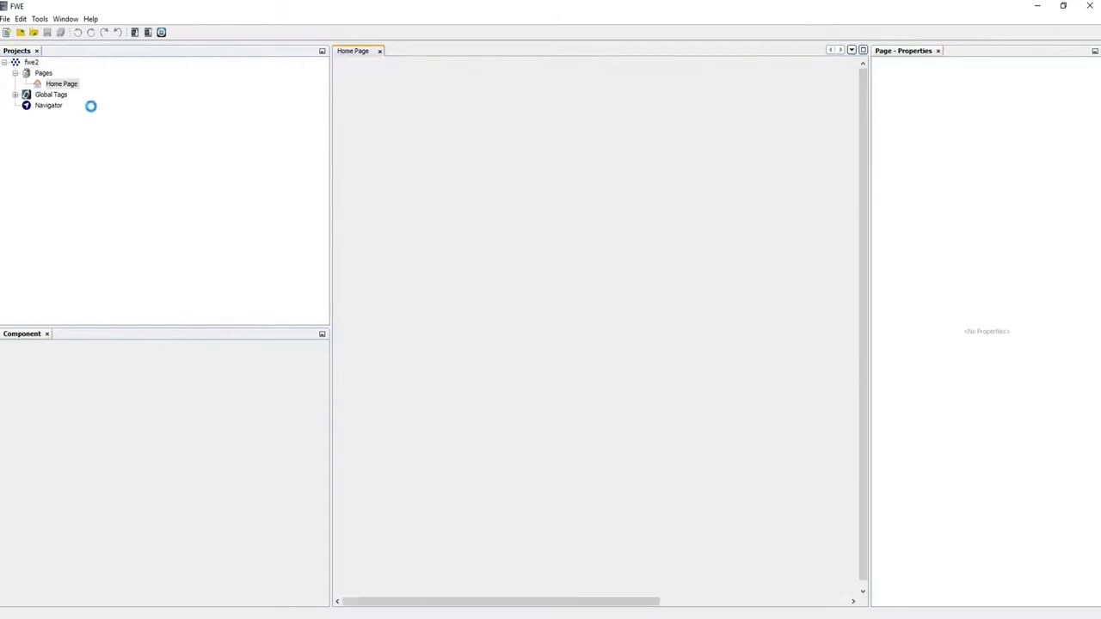
left_click(69, 82)
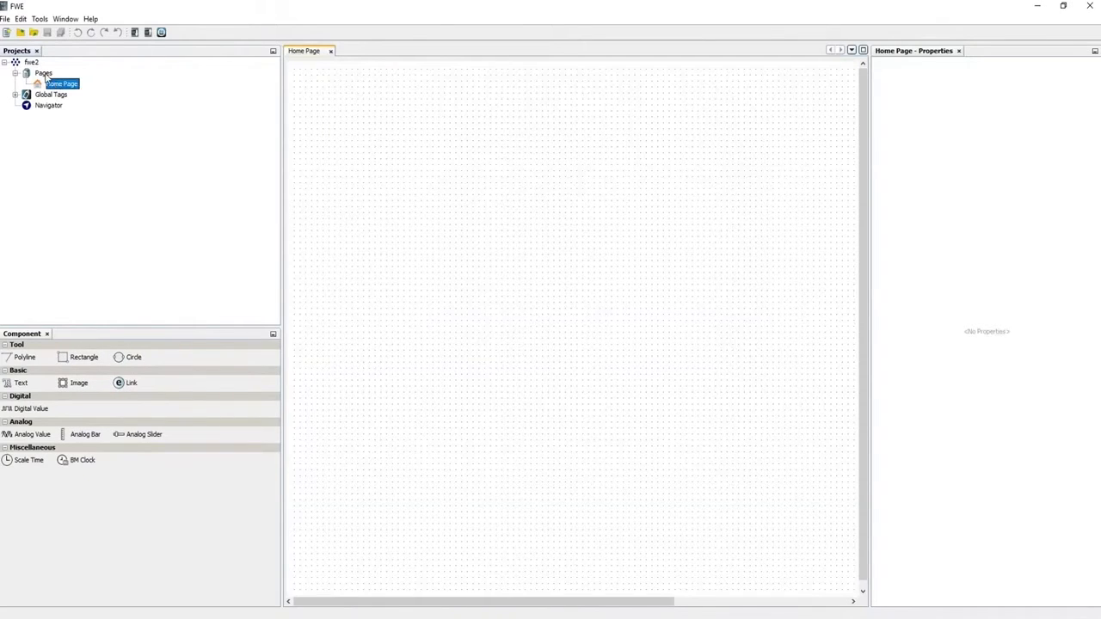
Add a new page under Pages, rename it IO_Main, and reopen the Home Page
right_click(45, 74)
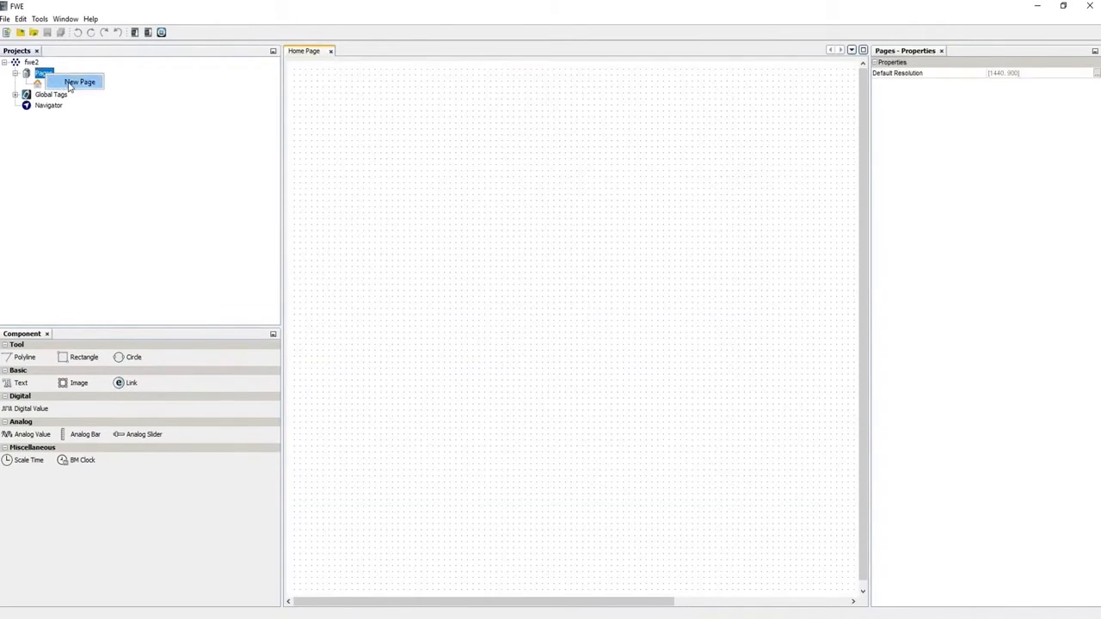
left_click(71, 83)
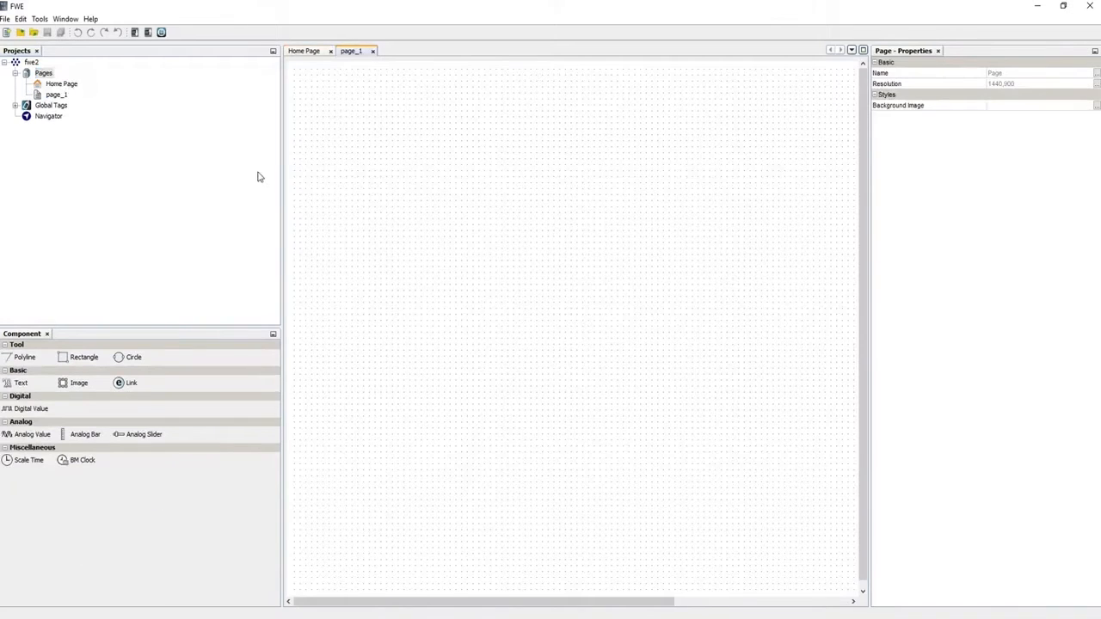
left_click(56, 95)
right_click(56, 96)
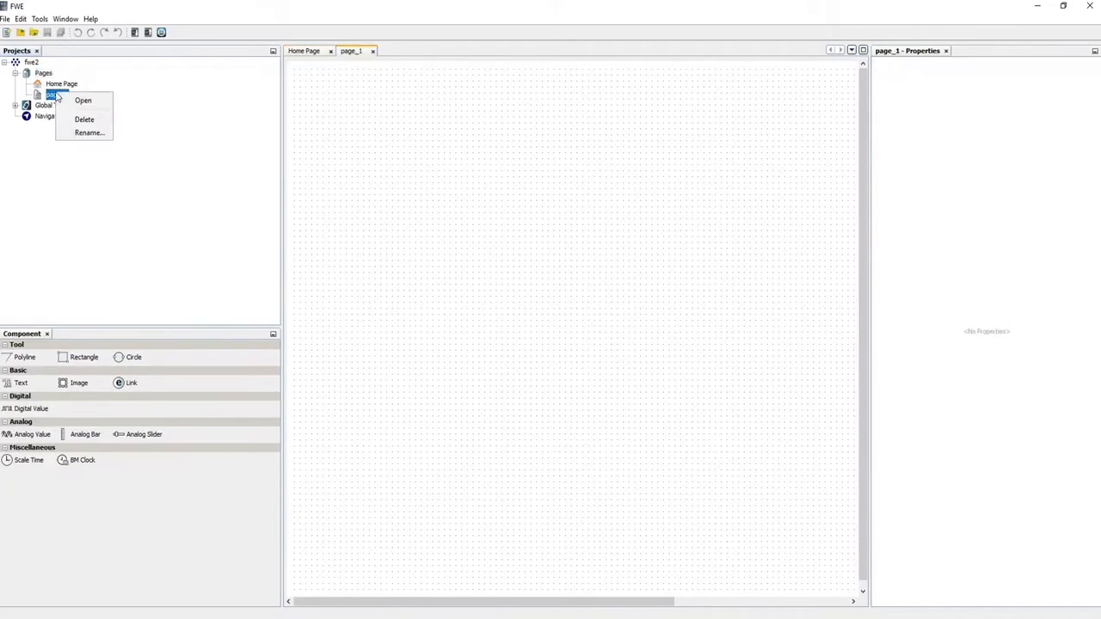
left_click(86, 131)
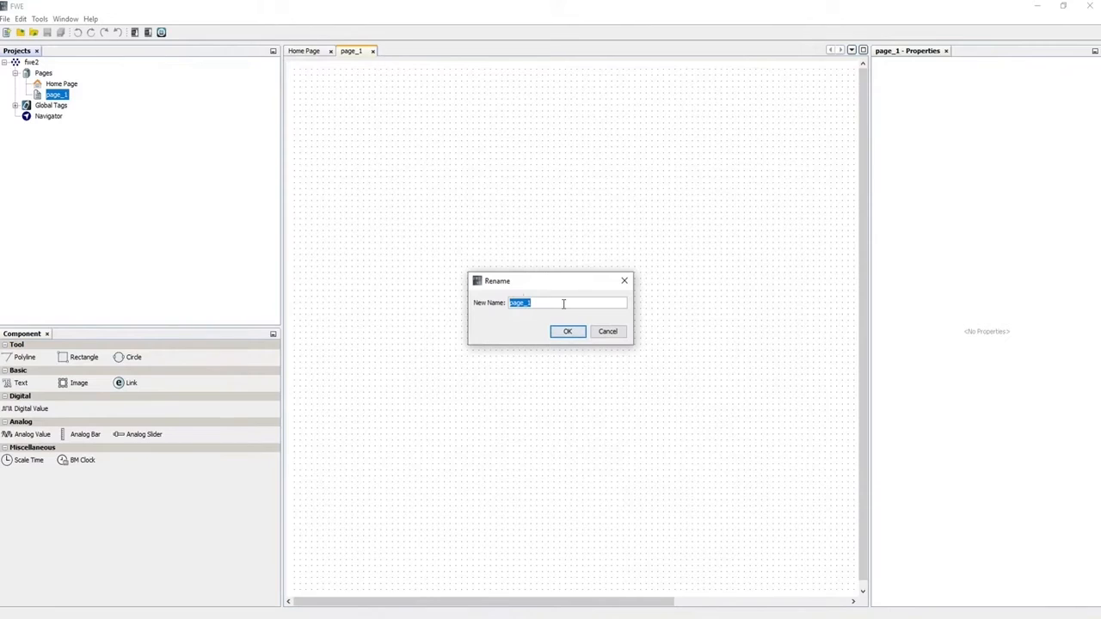
type("10")
type("_")
type("Main")
left_click(567, 331)
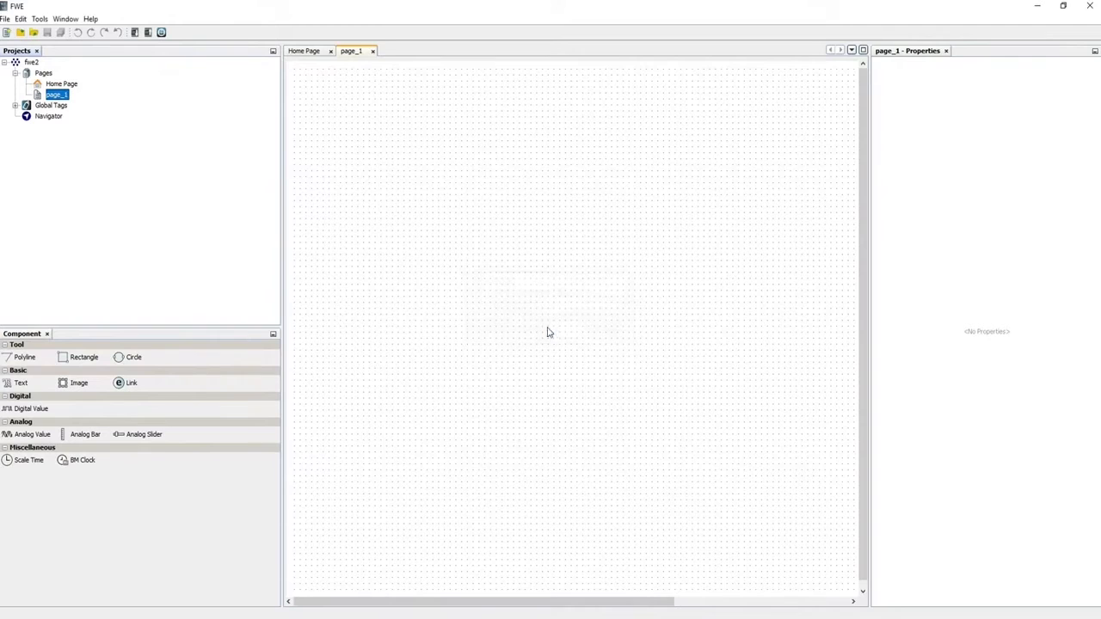
left_click(48, 86)
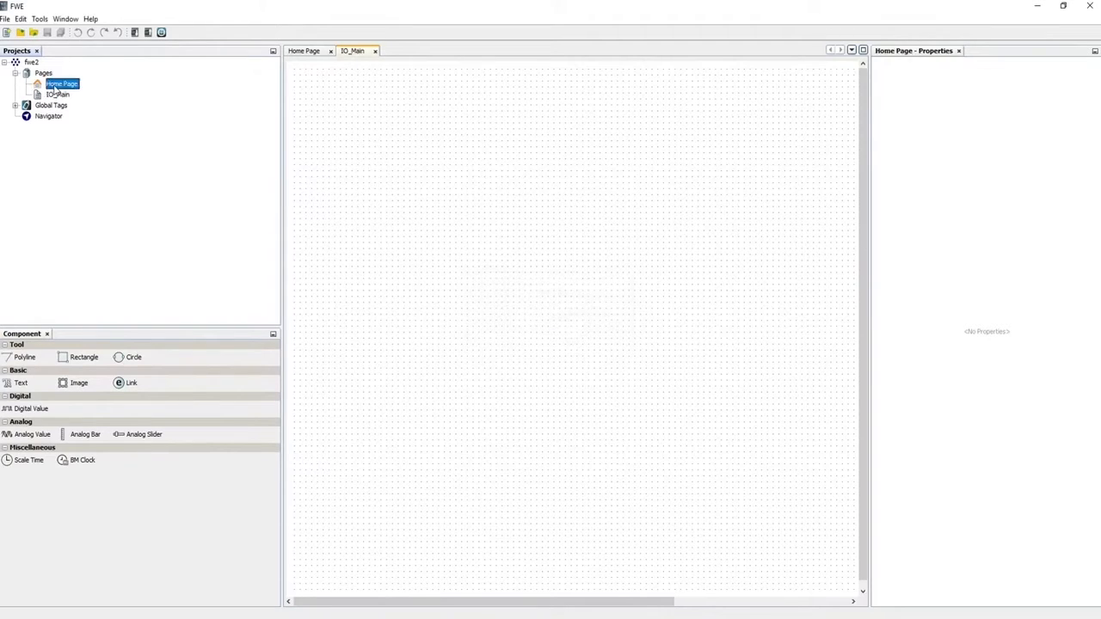
double_click(53, 86)
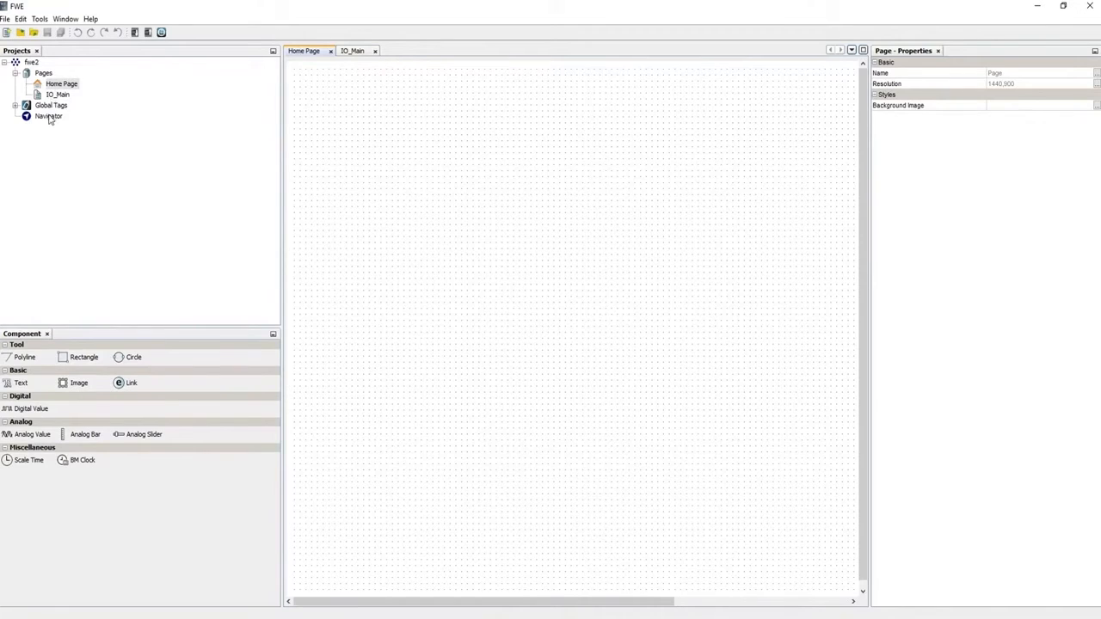
In the Navigator, relabel the first item 'Home', linked to the Home Page
double_click(49, 116)
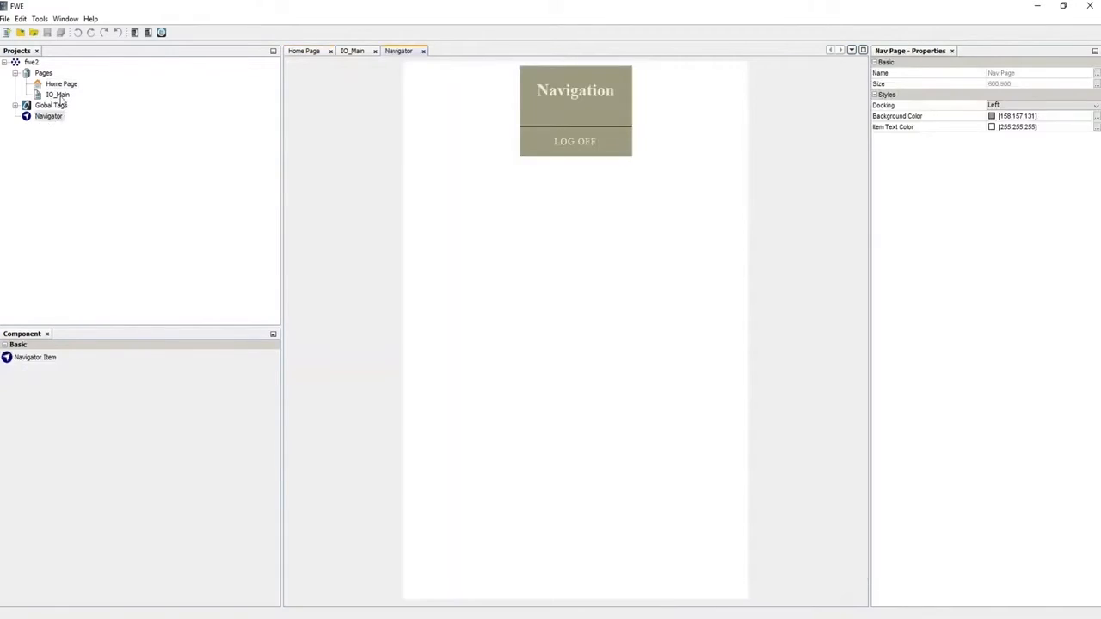
left_click(26, 359)
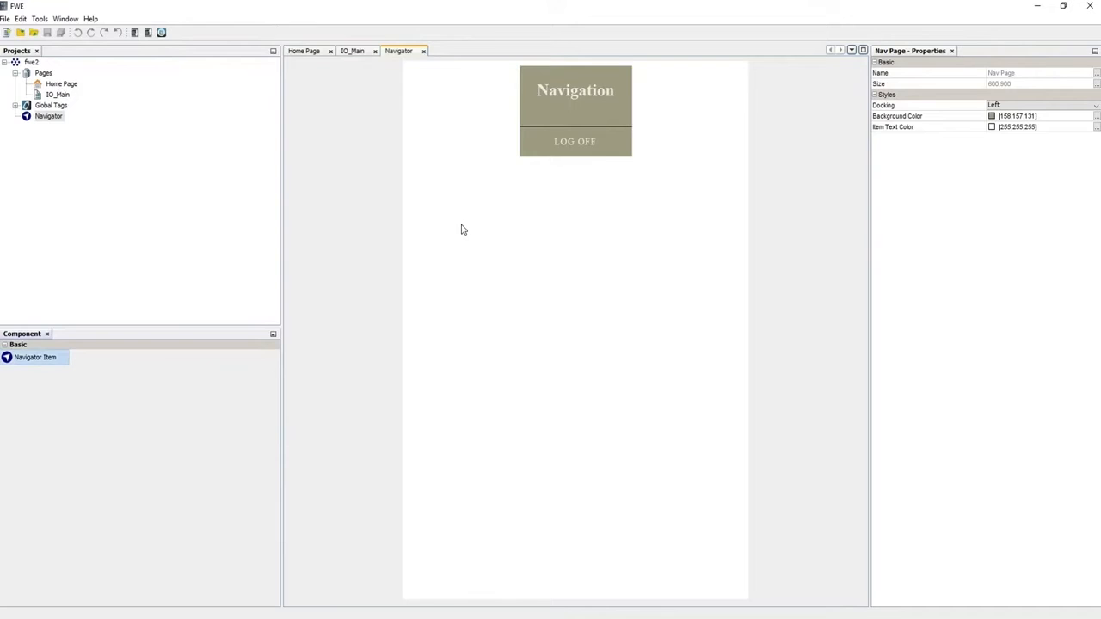
left_click(591, 145)
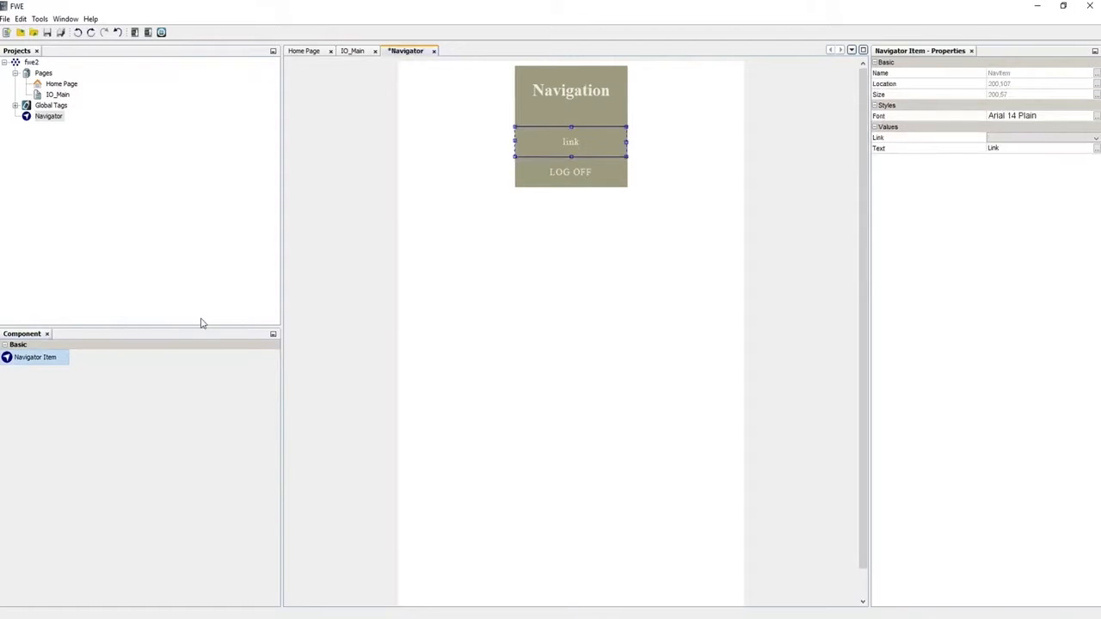
left_click(1094, 138)
left_click(1044, 149)
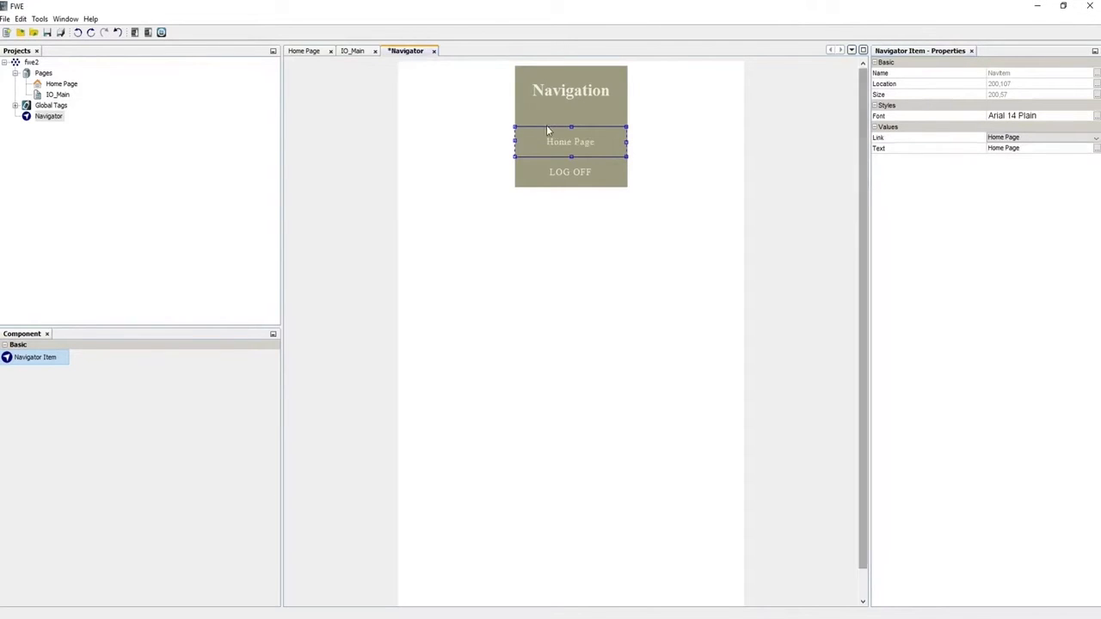
left_click(1047, 150)
double_click(1046, 148)
key("BackSpace")
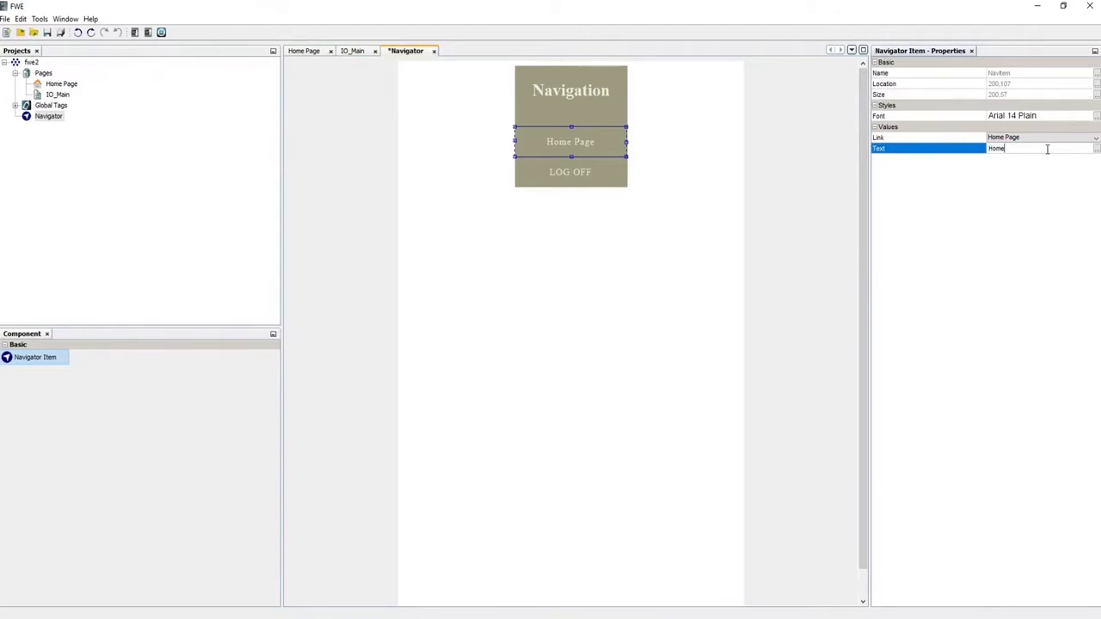
left_click(526, 213)
Add an 'IO_Status' navigation item linked to IO_Main, then reopen the Home Page
left_click_drag(25, 361, 566, 210)
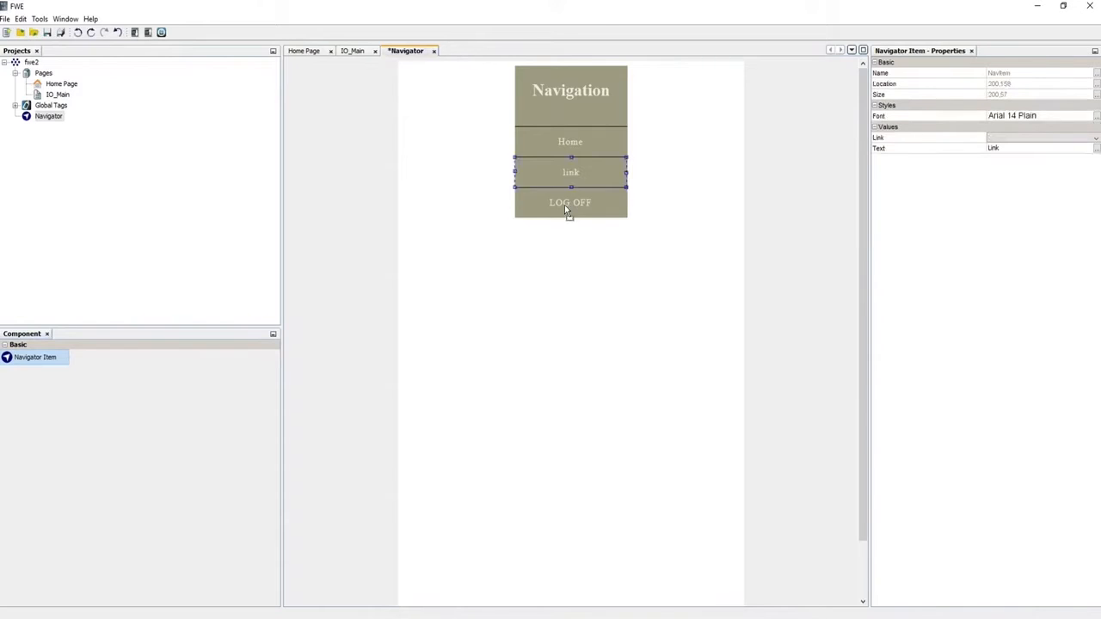
left_click(1094, 140)
left_click(1045, 159)
left_click(1019, 148)
type("IO_S")
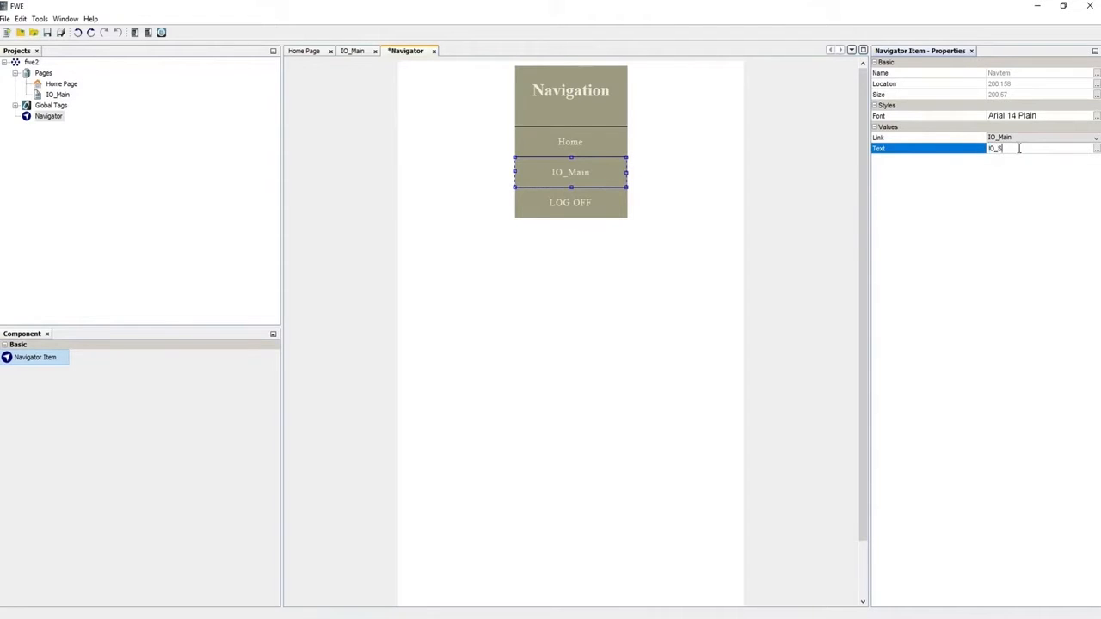
type("tatus")
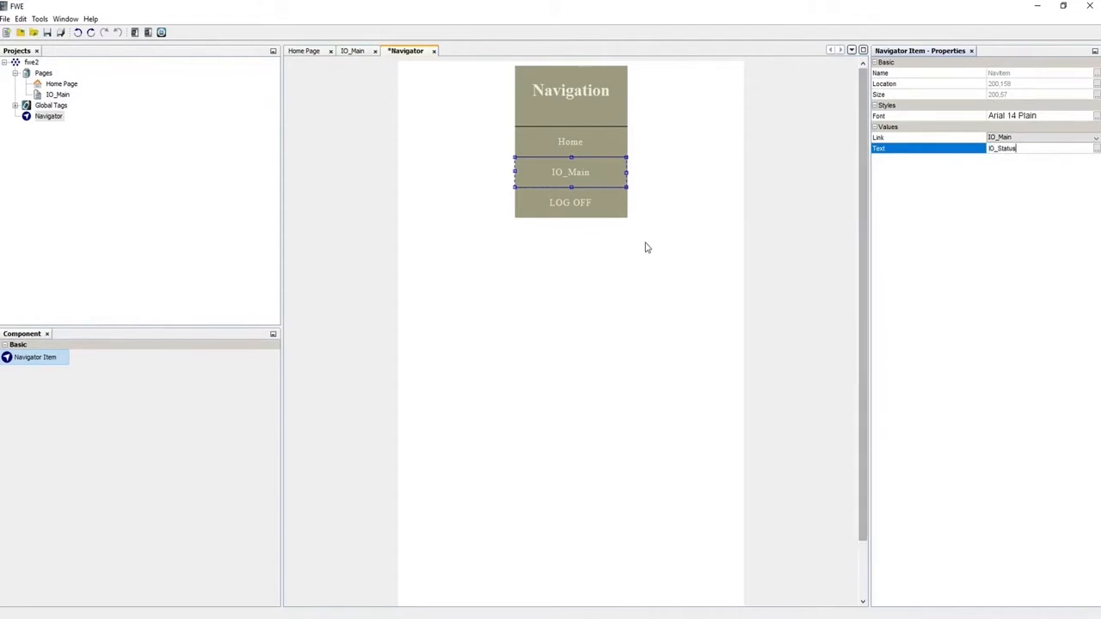
left_click(601, 154)
left_click(590, 179)
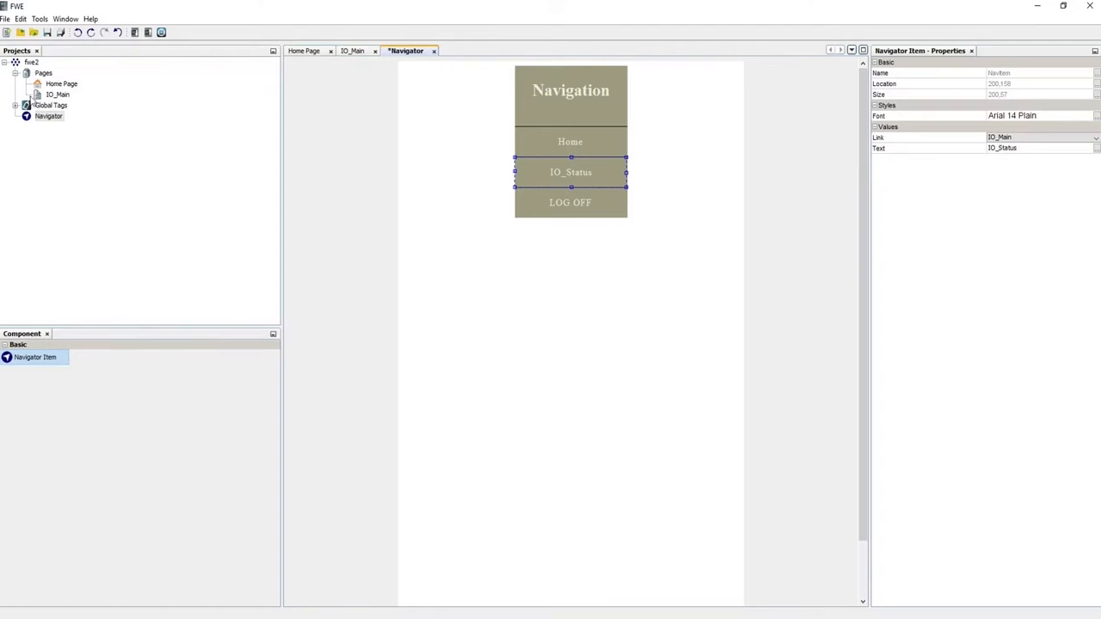
double_click(56, 84)
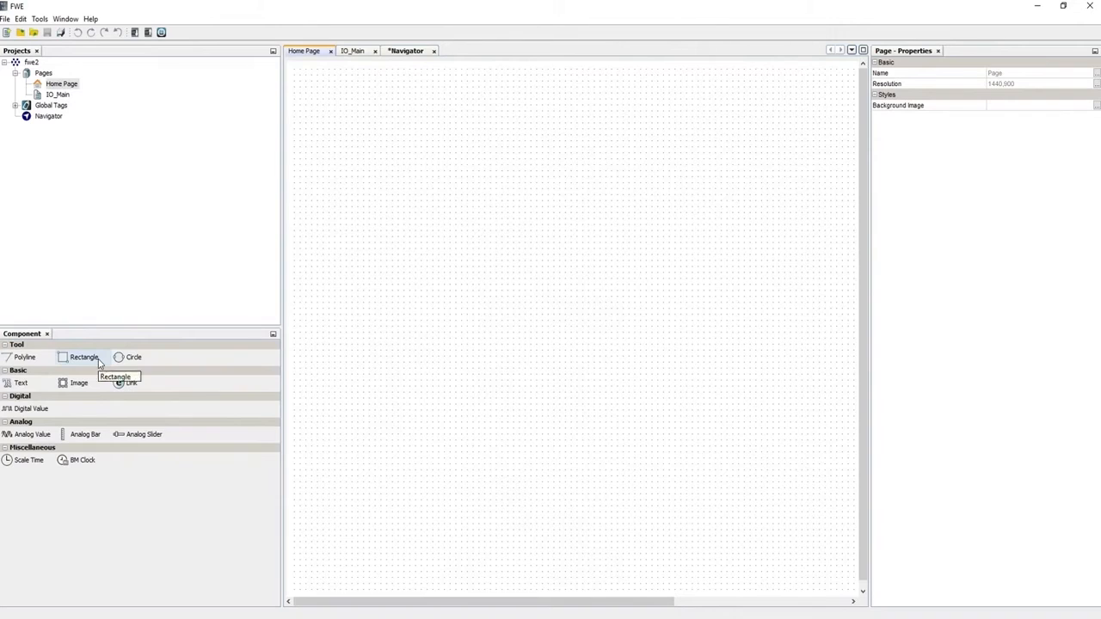
Place an OFF Digital Value indicator near the Home Page's top-left corner
left_click(27, 411)
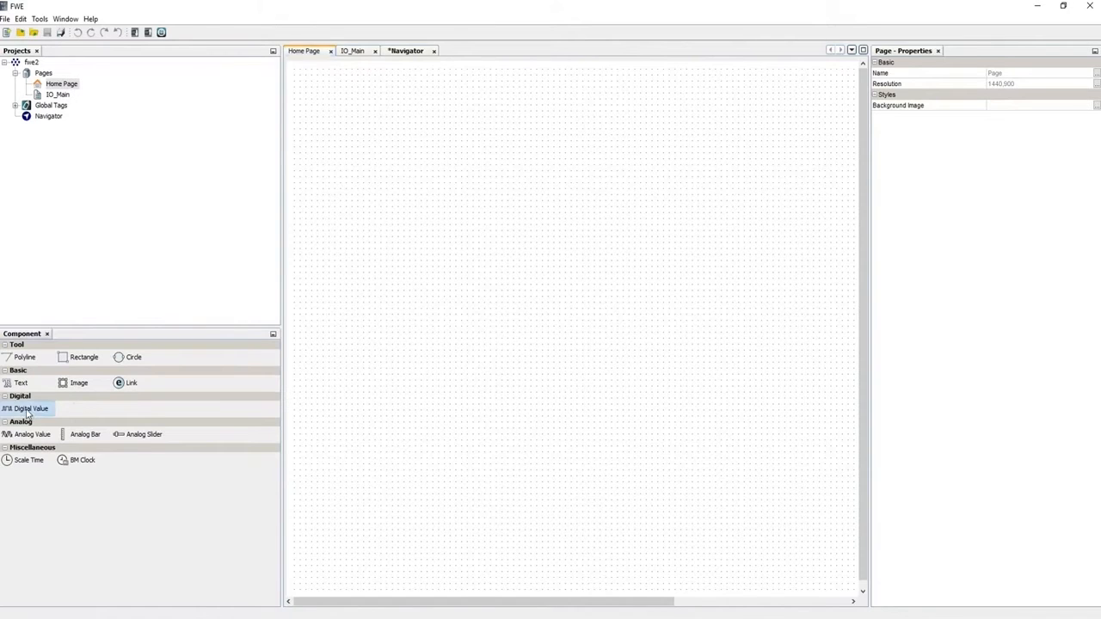
left_click(343, 205)
left_click_drag(366, 239, 376, 130)
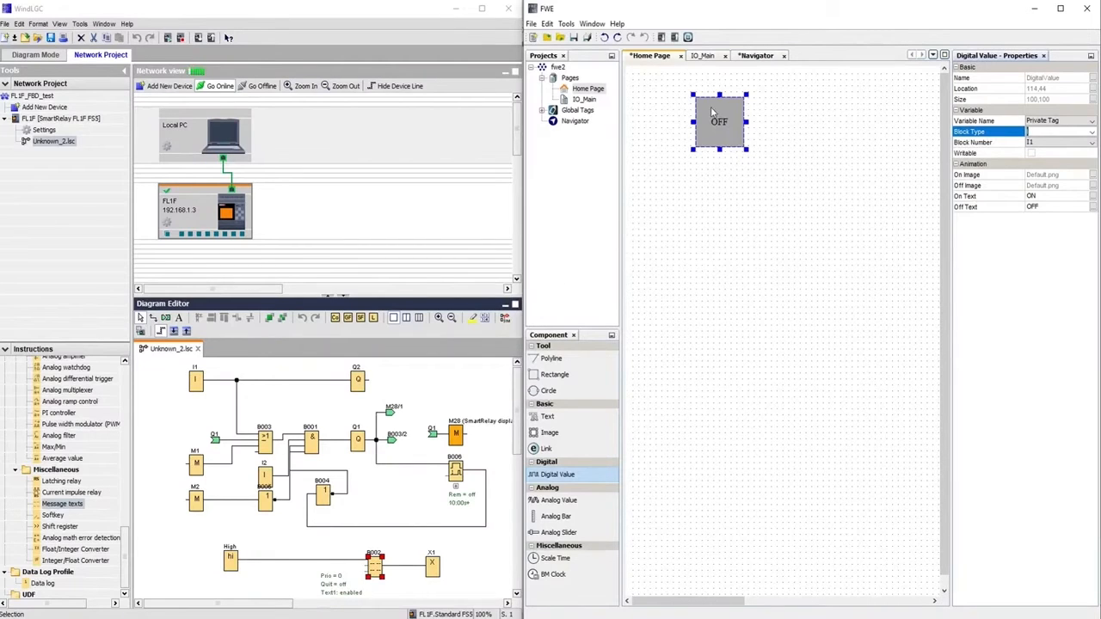
left_click(129, 76)
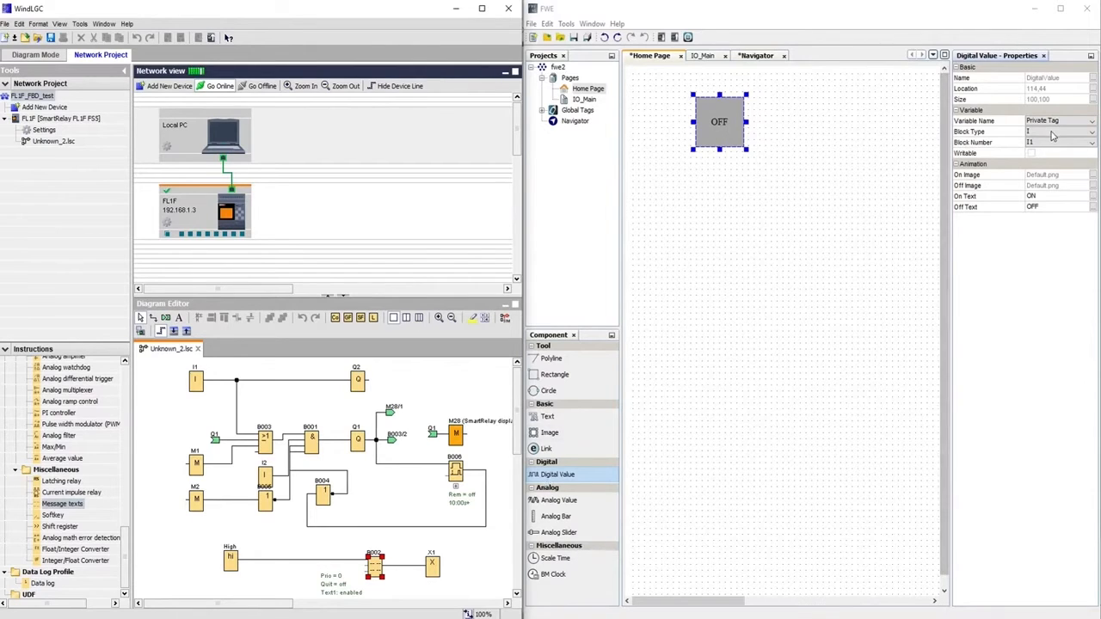
Keep the indicator on block type I, number 1, and expand Global Tags to show the Tag Table
left_click(1084, 142)
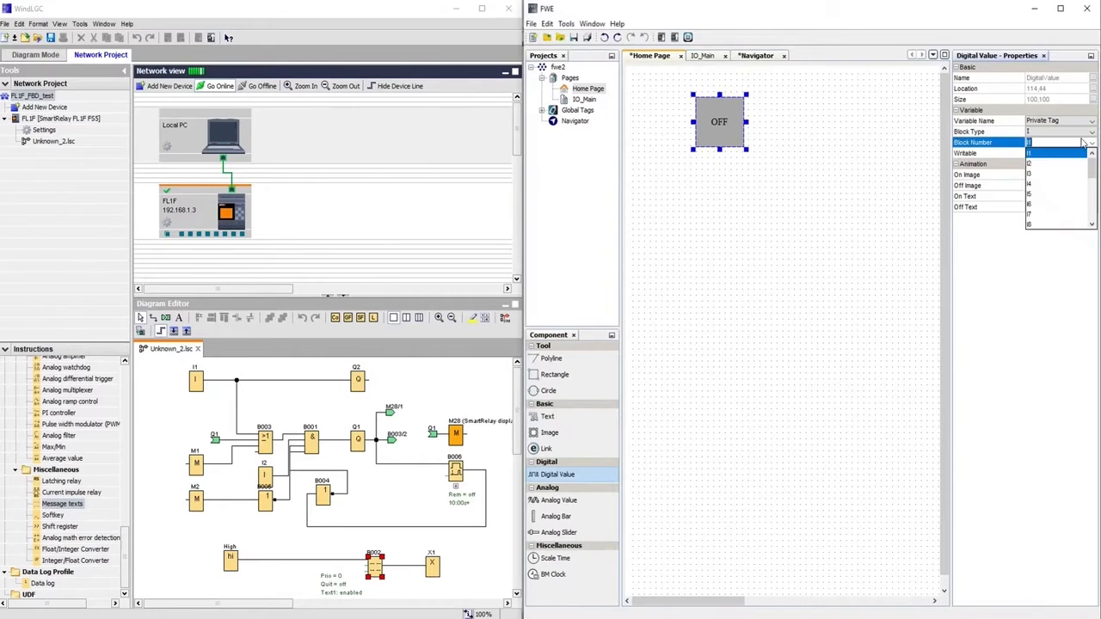
left_click(1066, 153)
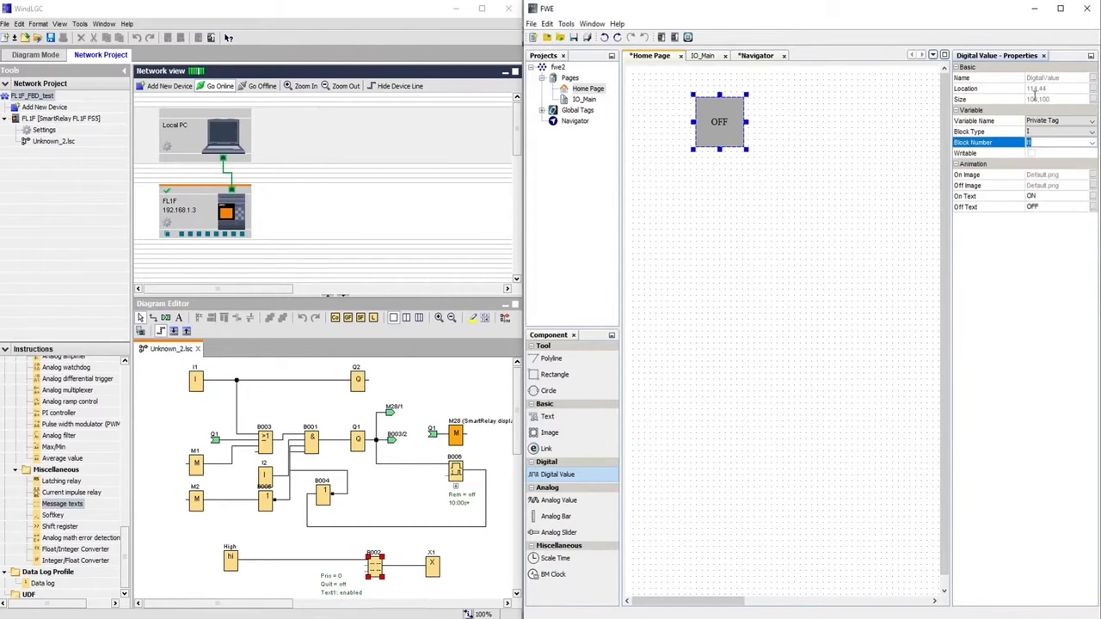
left_click(1049, 130)
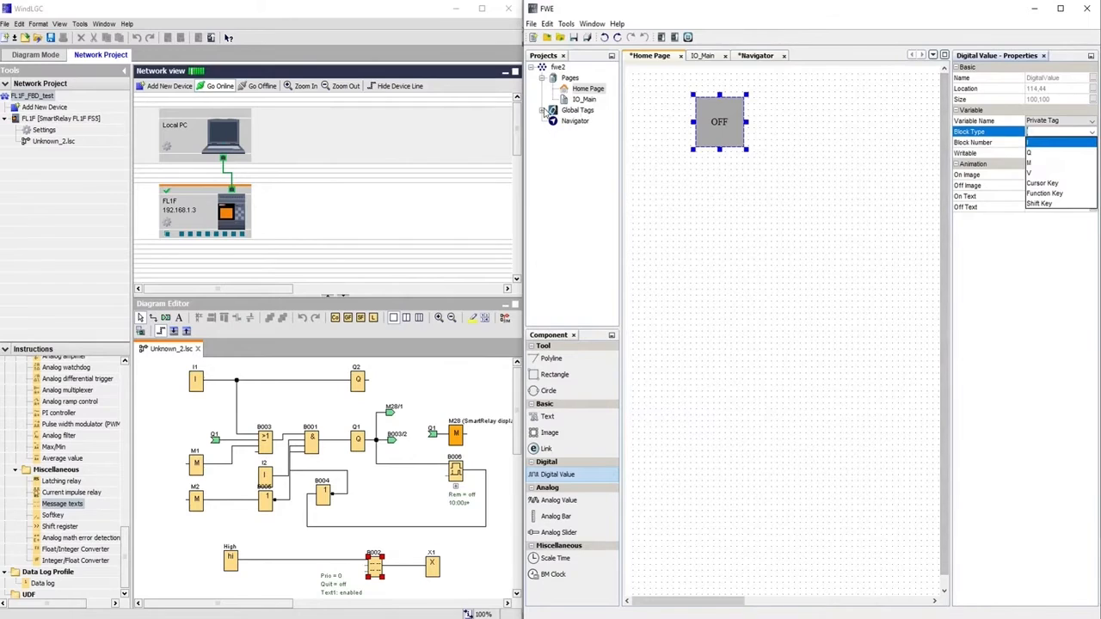
left_click(544, 115)
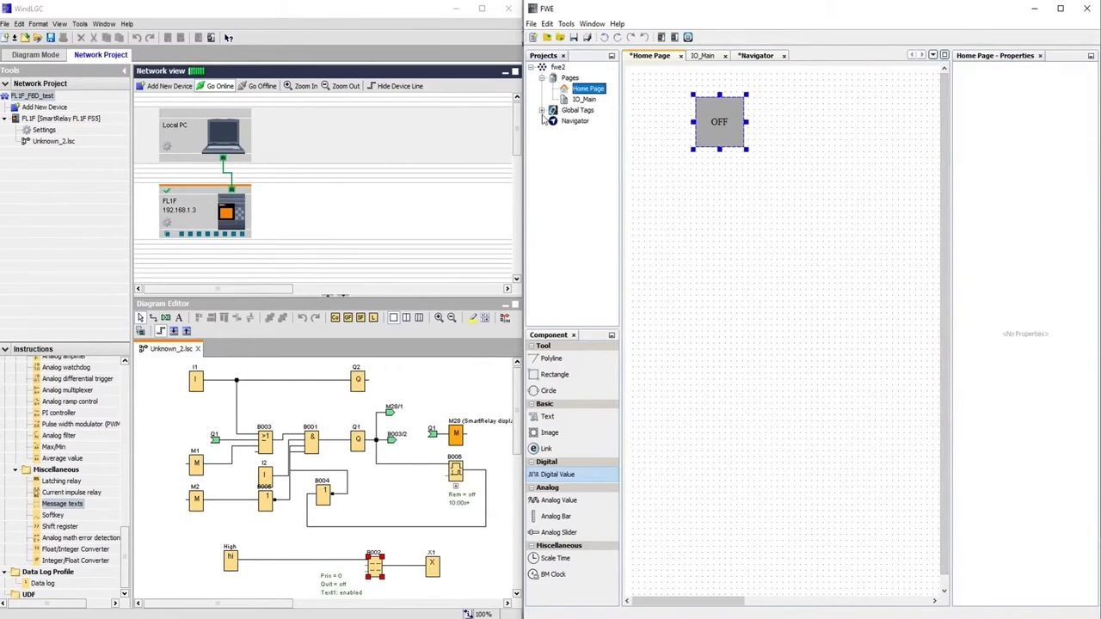
left_click(541, 111)
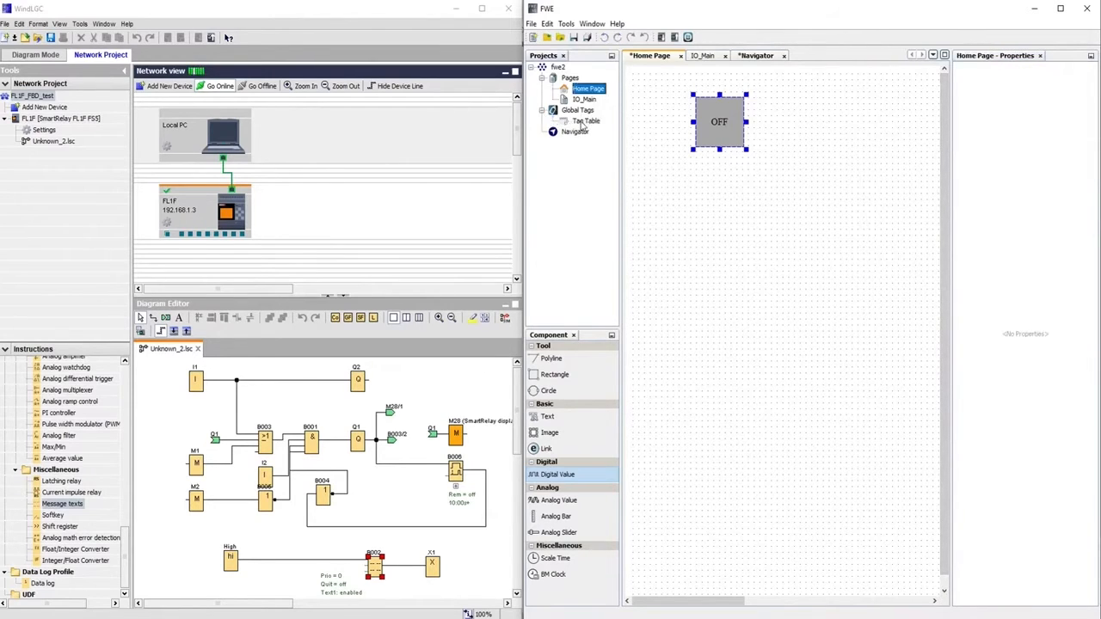
Add two rows to the Tag Table and name them Start and Stop
double_click(581, 123)
left_click(719, 75)
left_click(720, 74)
left_click(715, 107)
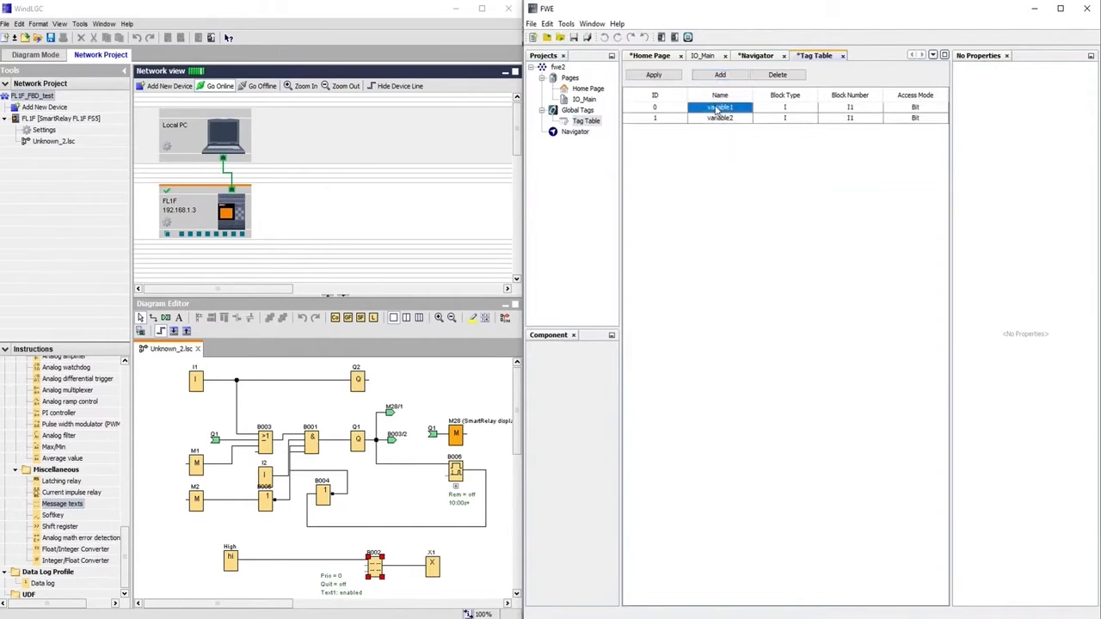
double_click(716, 107)
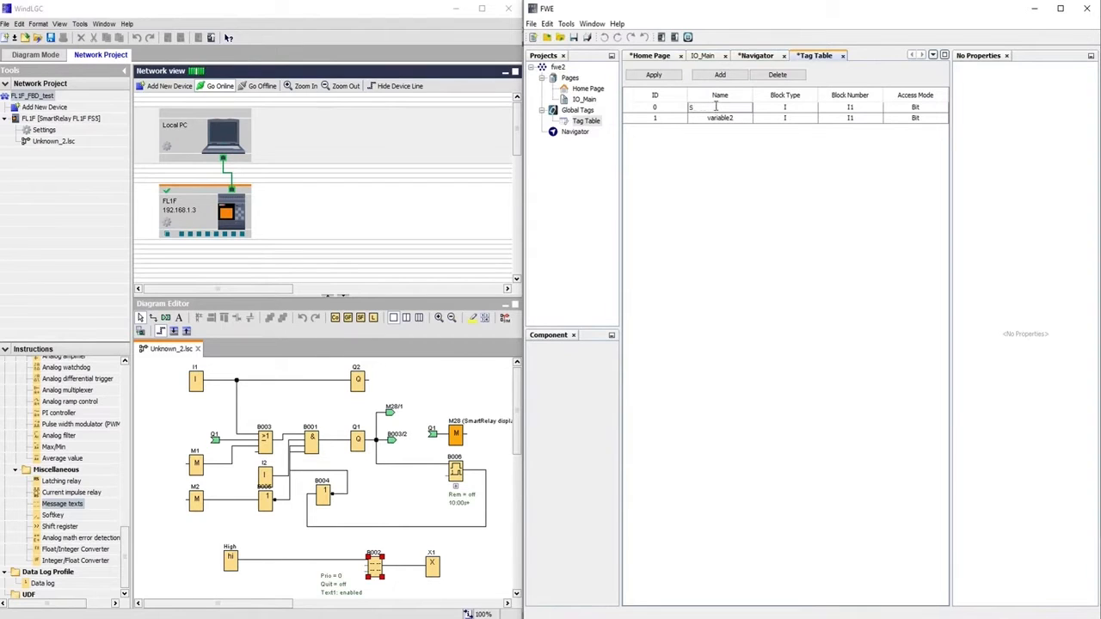
double_click(720, 118)
key("BackSpace")
key("BackSpace")
key("BackSpace")
key("BackSpace")
key("BackSpace")
key("BackSpace")
key("BackSpace")
key("BackSpace")
Assign the Stop tag to input I2, apply the tag table, and return to the Home Page
left_click(805, 118)
left_click(848, 115)
left_click(860, 119)
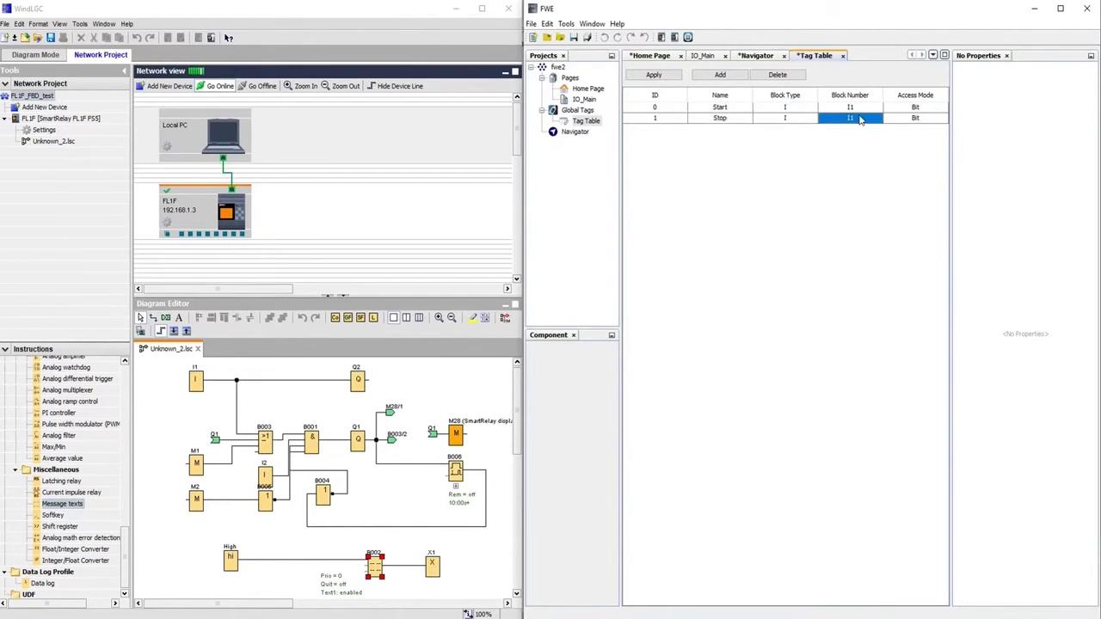
left_click(862, 120)
left_click(851, 145)
left_click(653, 75)
left_click(658, 56)
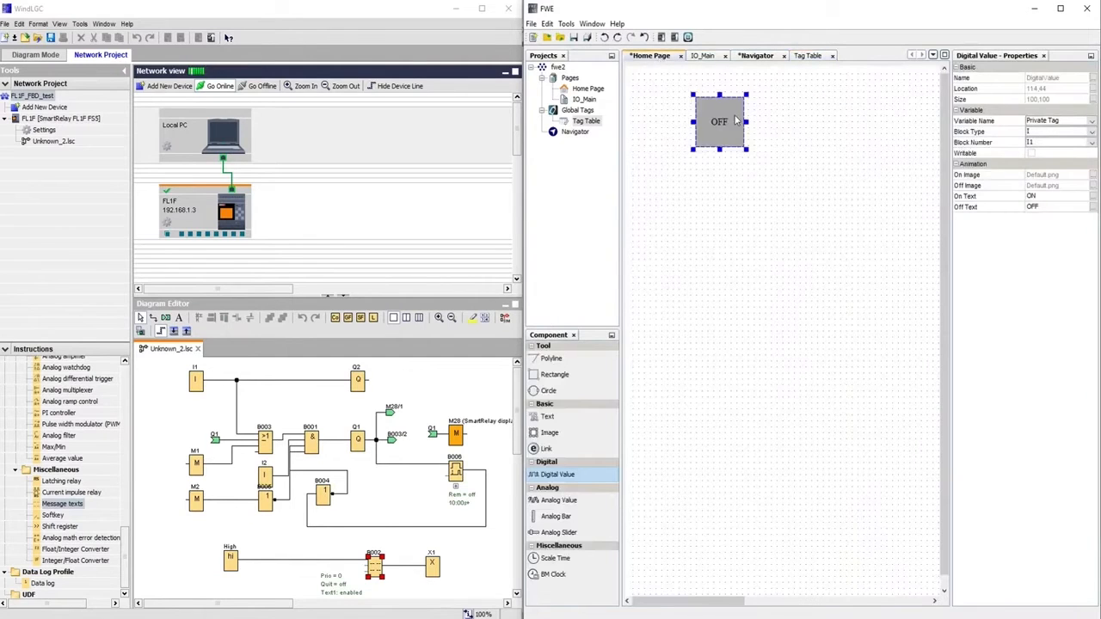
Set the Digital Value's Variable Name to Start, with On Text and Off Text both 'Start'
left_click(1073, 122)
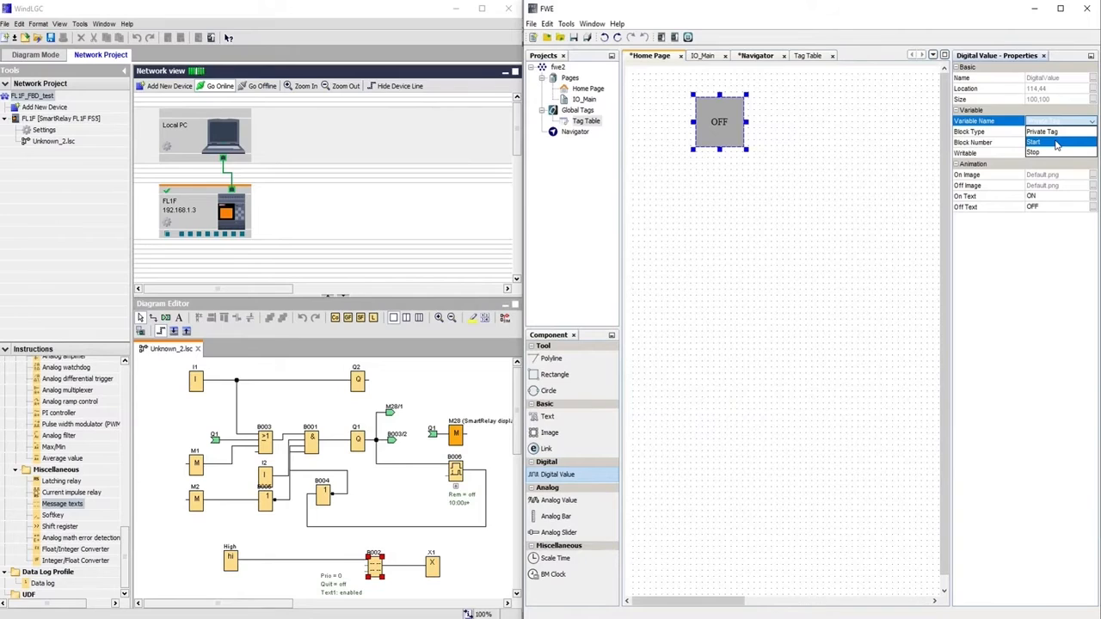
left_click(1036, 142)
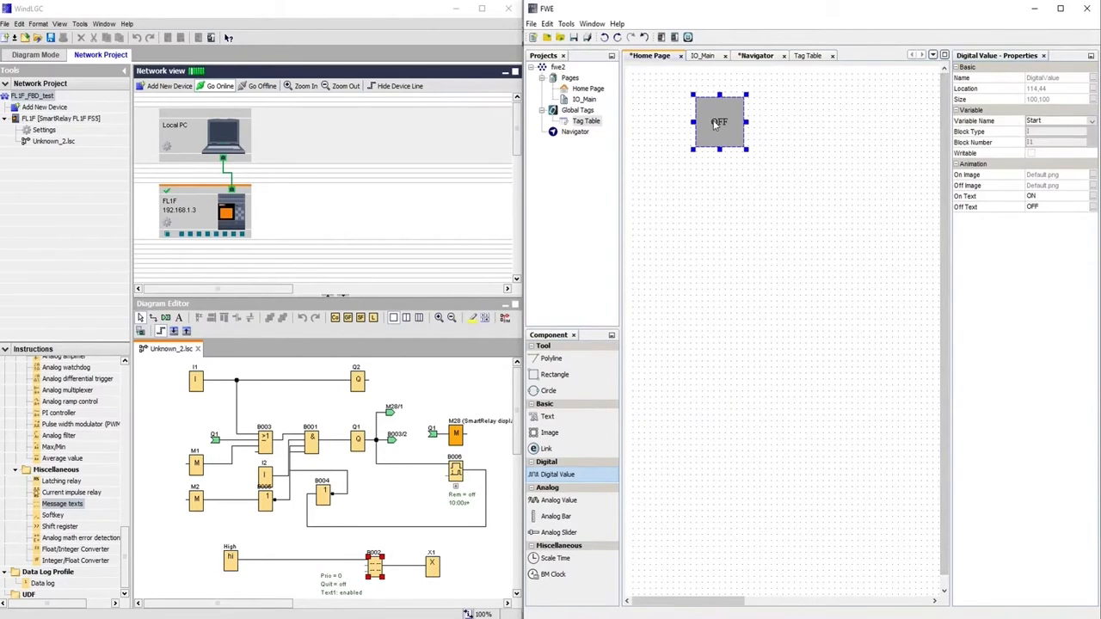
left_click(1040, 196)
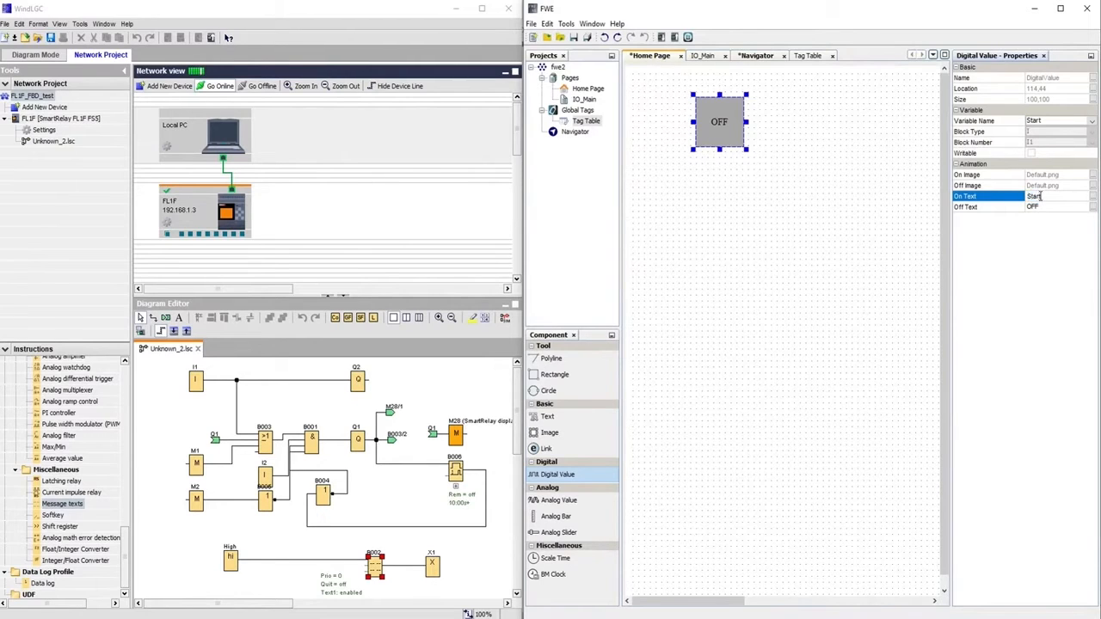
left_click(1040, 208)
left_click(1040, 207)
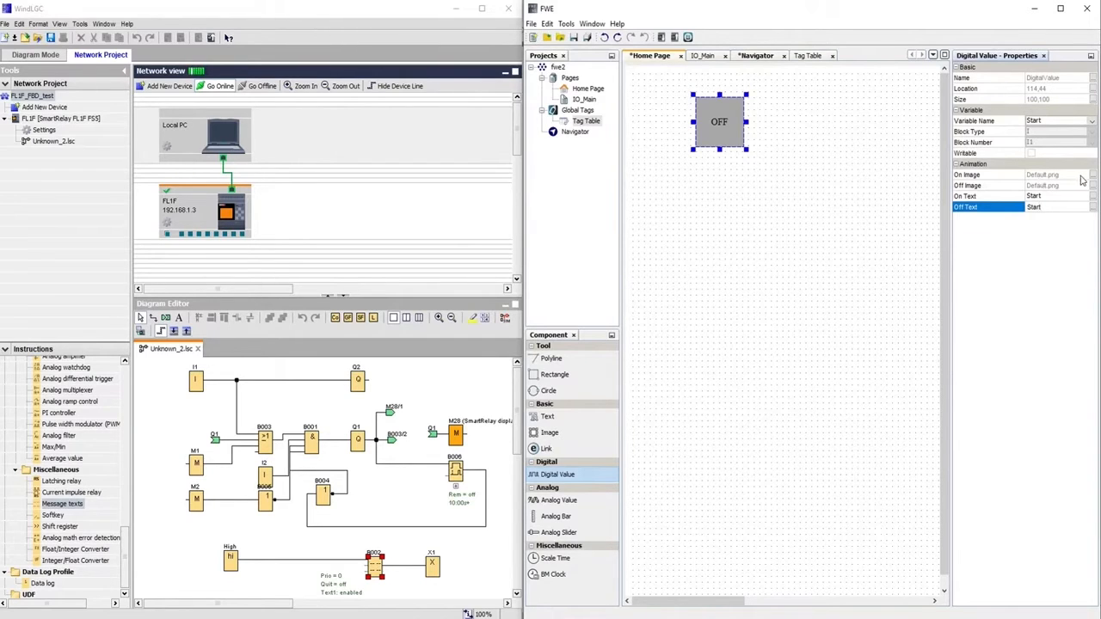
left_click(1053, 177)
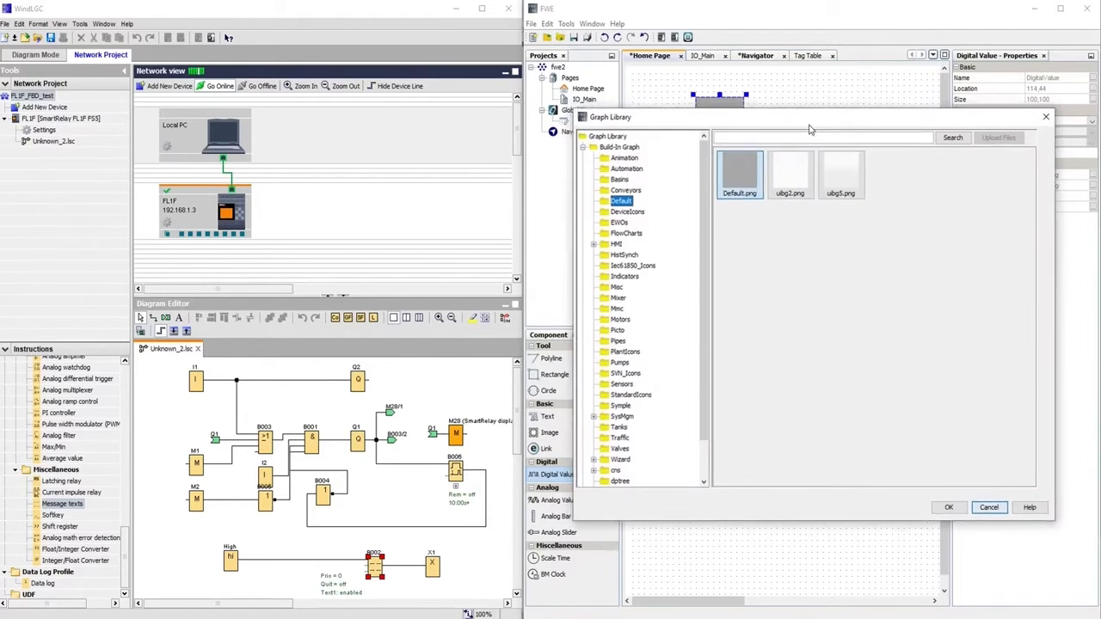
Set the Start indicator's On Image to Chartreuse.png from the Colors images
left_click(596, 217)
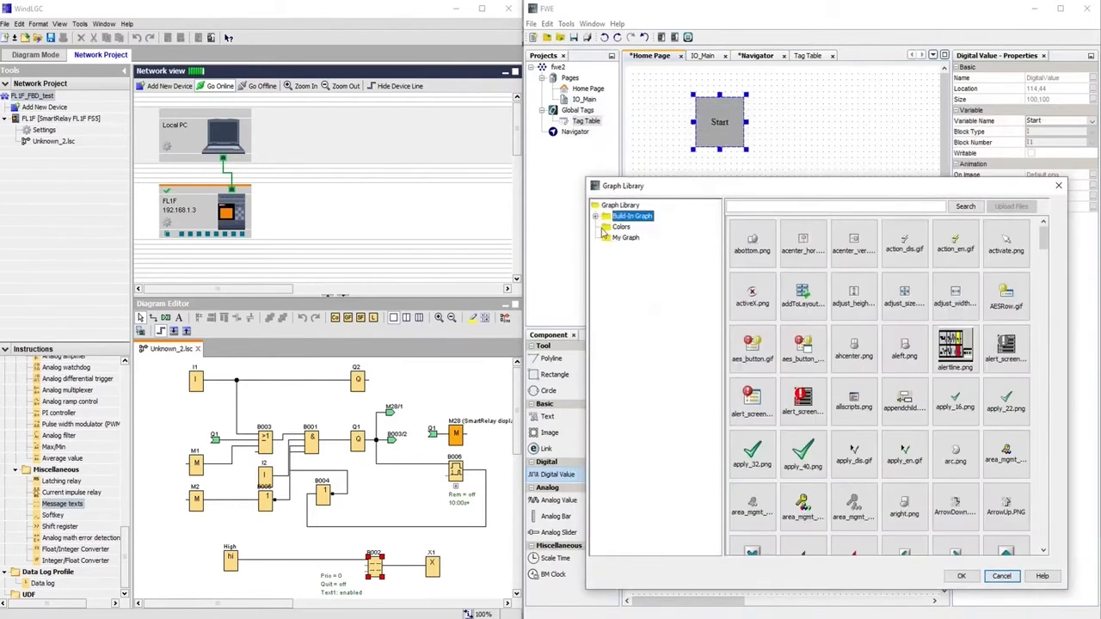
left_click(616, 227)
left_click_drag(794, 188, 354, 61)
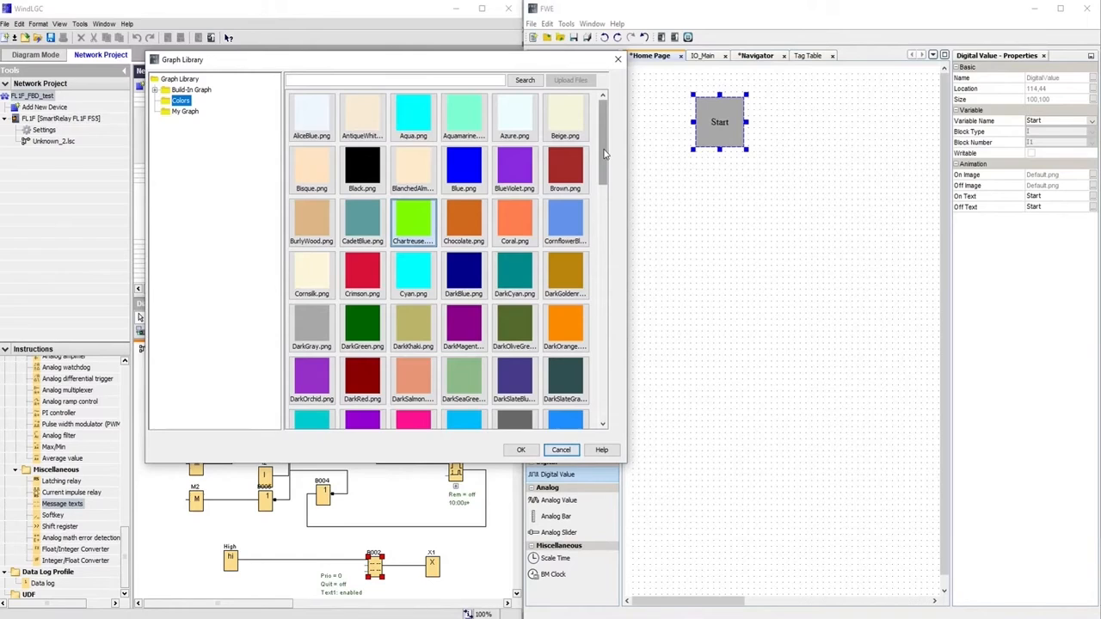
left_click(521, 450)
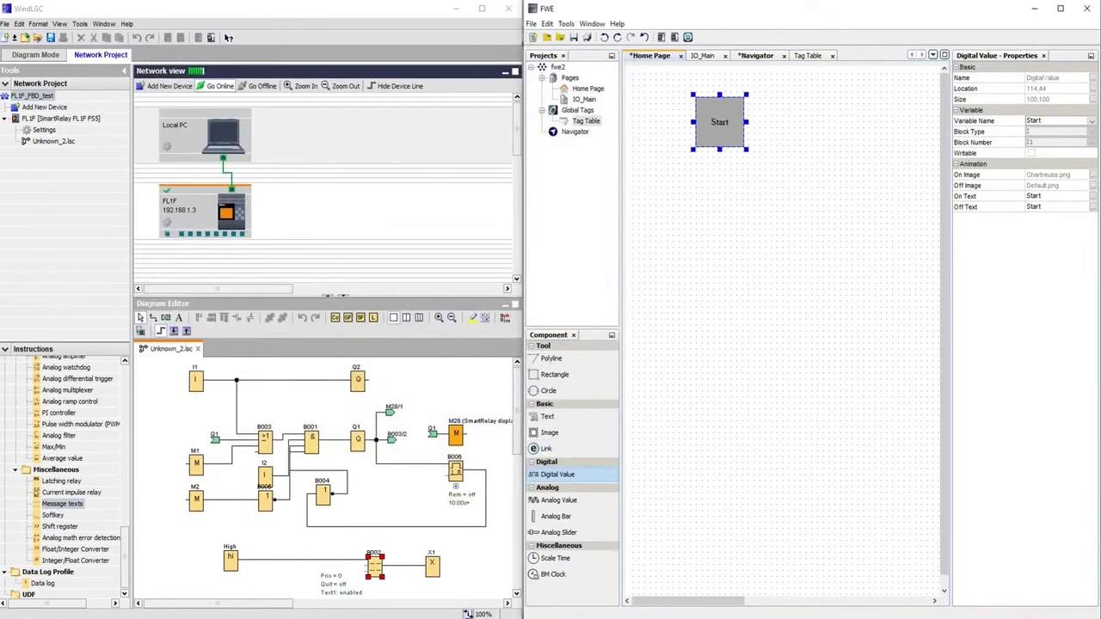
Set its Off Image to Green.png and move the indicator toward the page's upper left
left_click(1092, 187)
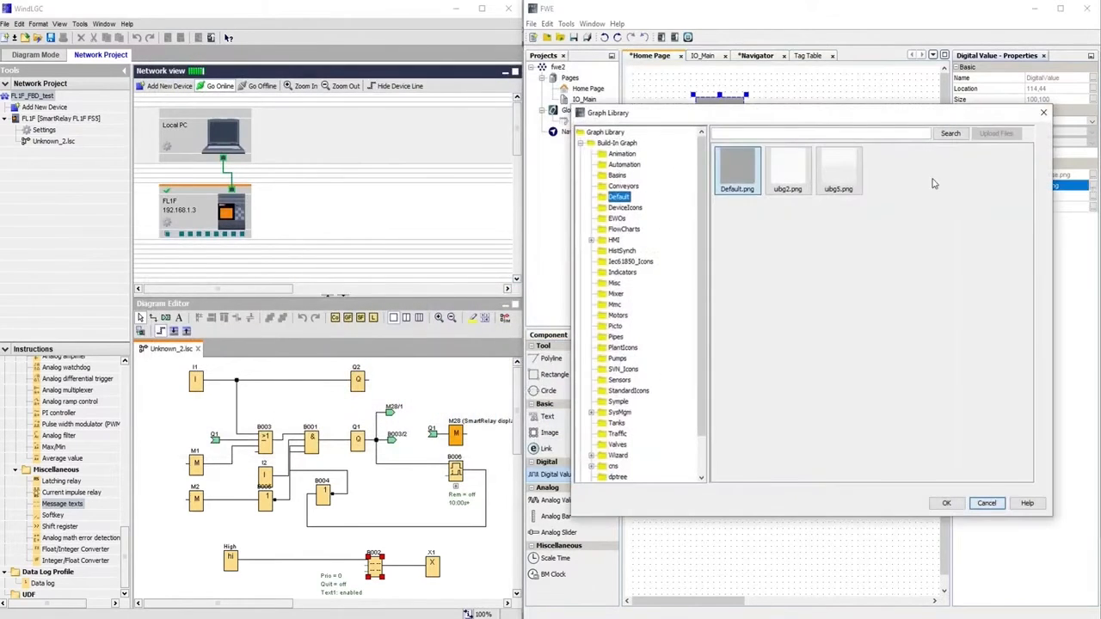
double_click(612, 143)
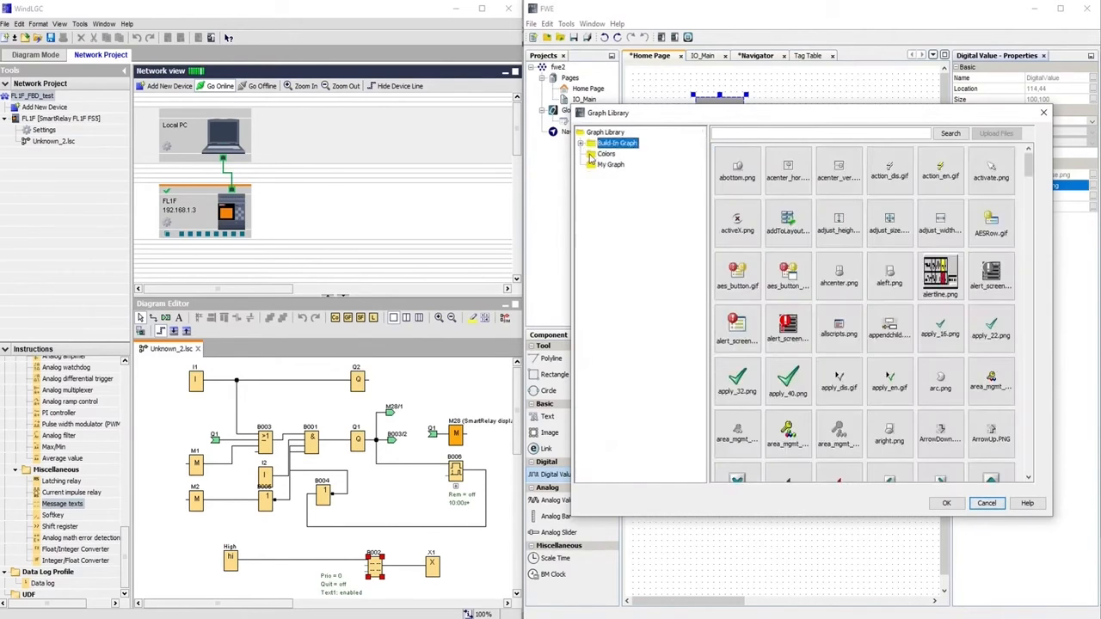
left_click(606, 153)
left_click_drag(1027, 215, 1025, 273)
left_click(889, 301)
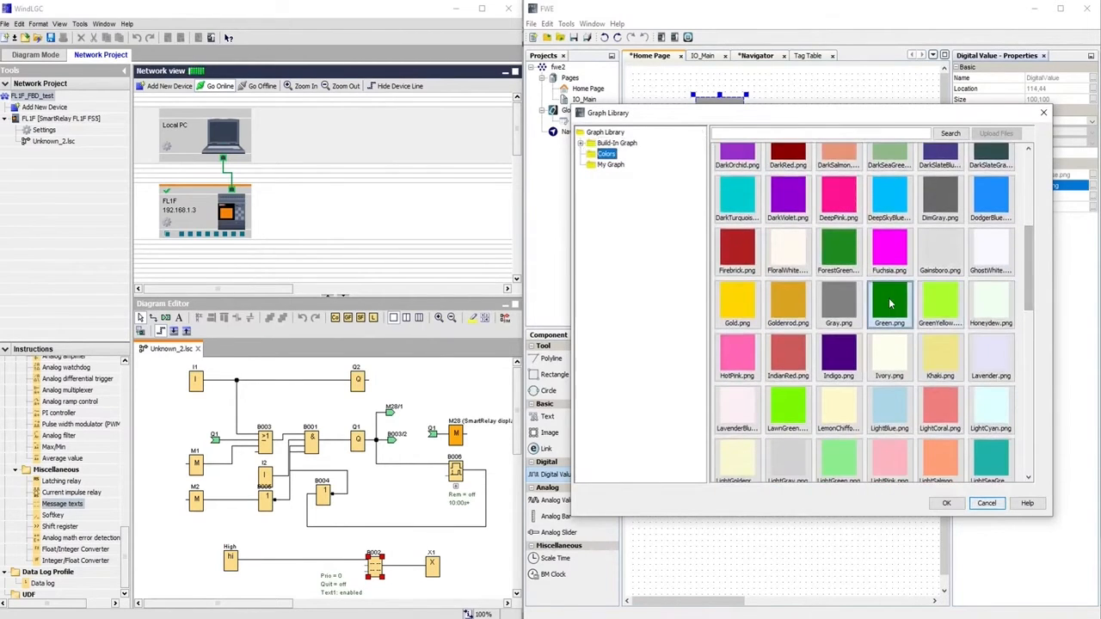
left_click(946, 503)
mouse_move(717, 124)
left_mouse_down()
mouse_move(696, 129)
mouse_move(723, 148)
mouse_move(717, 139)
left_mouse_up()
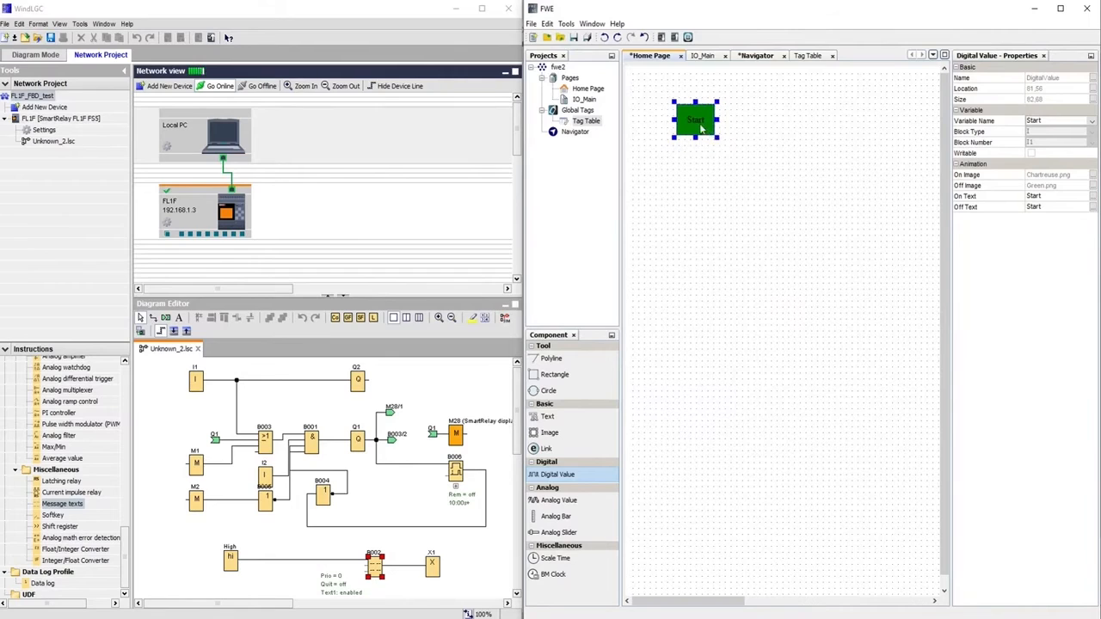
Duplicate the Start indicator, place the copy to its right, and bind it to Stop
key("ctrl+c")
key("ctrl+v")
left_click_drag(714, 131, 742, 119)
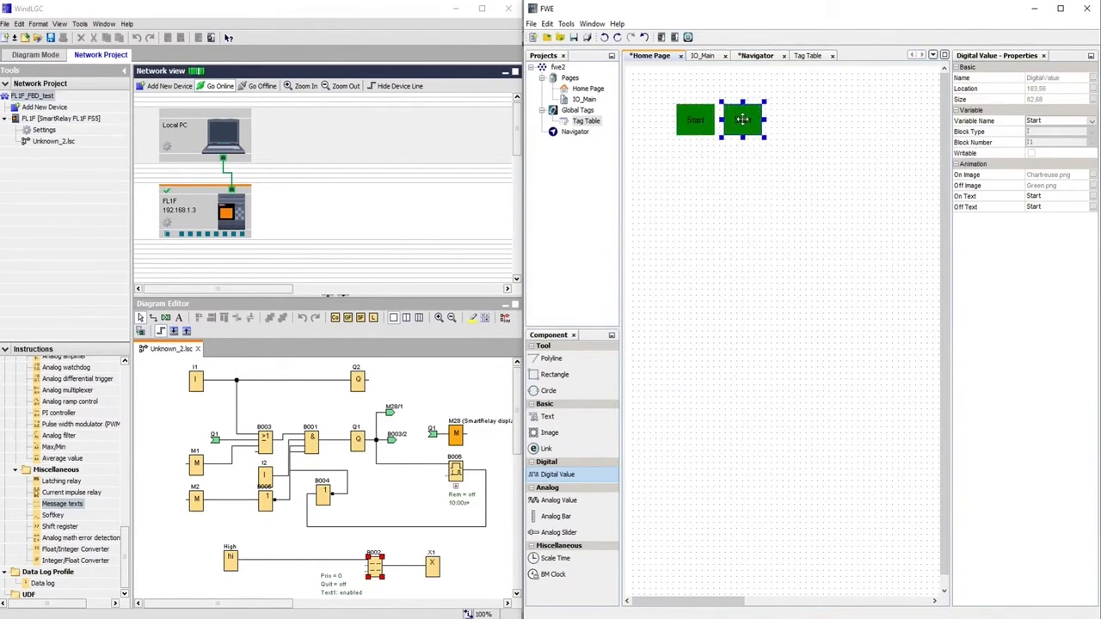
left_click(1072, 128)
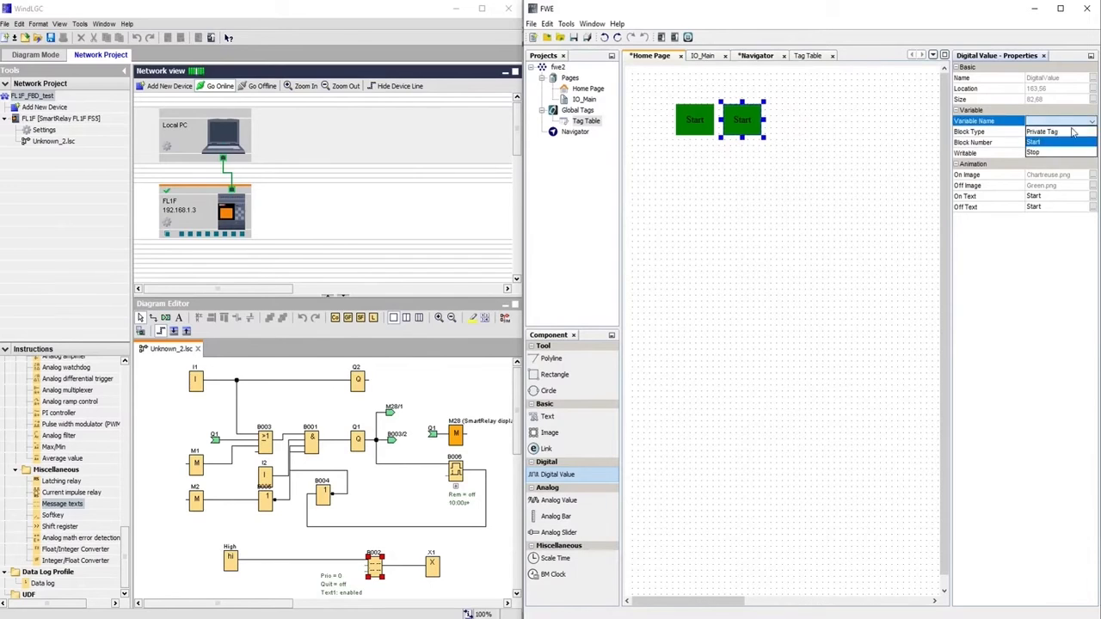
left_click(1050, 152)
Give the copy Crimson.png as On Image and Red.png as Off Image
left_click(1057, 174)
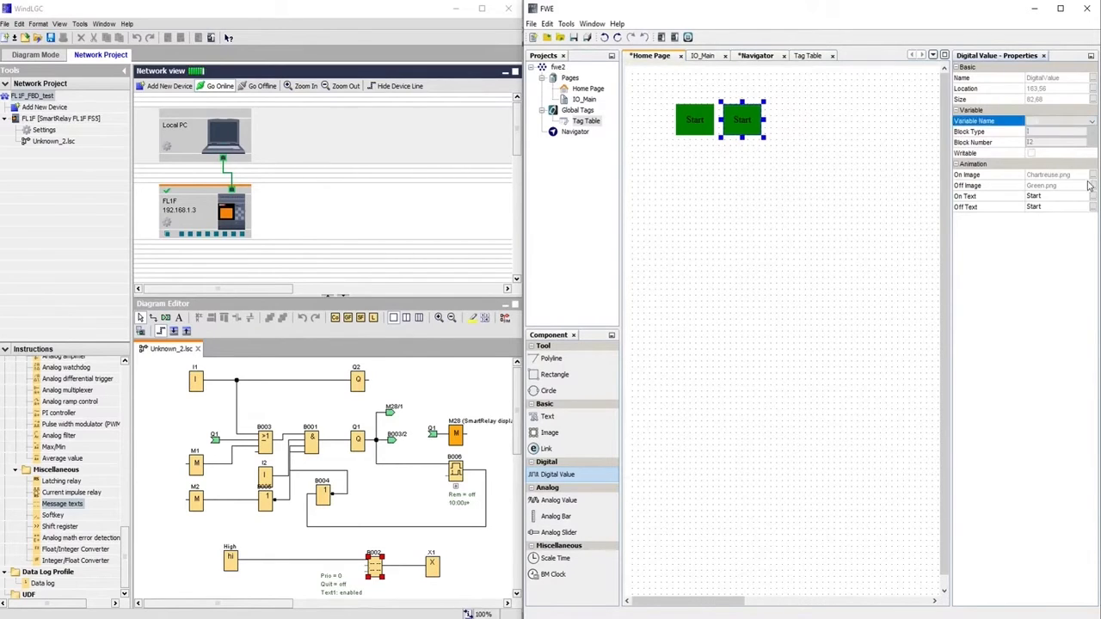
left_click(1091, 175)
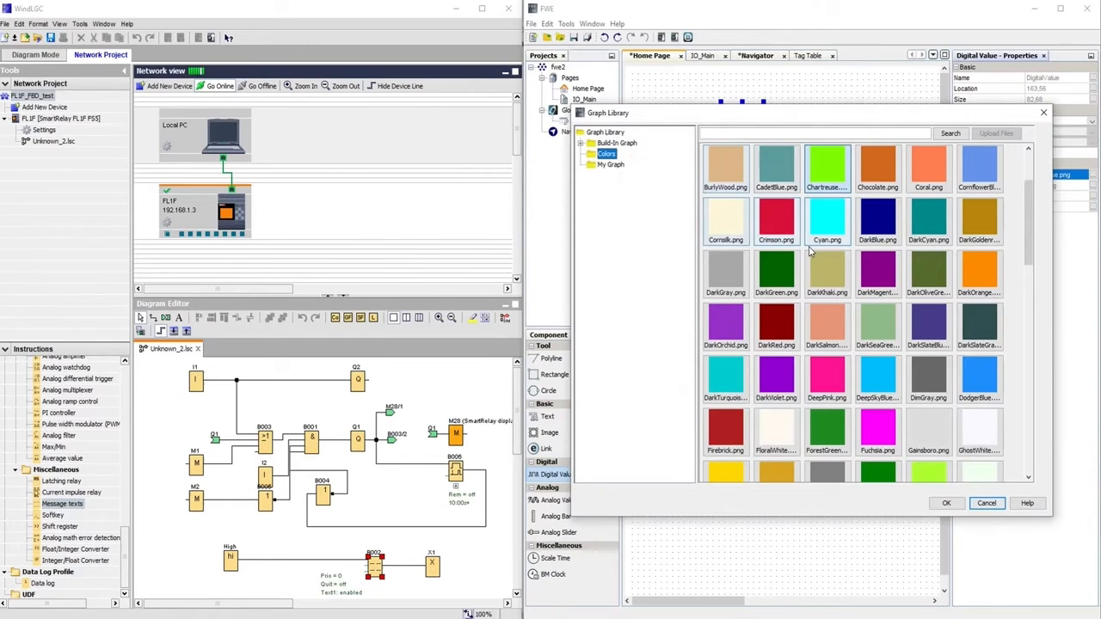
left_click(769, 219)
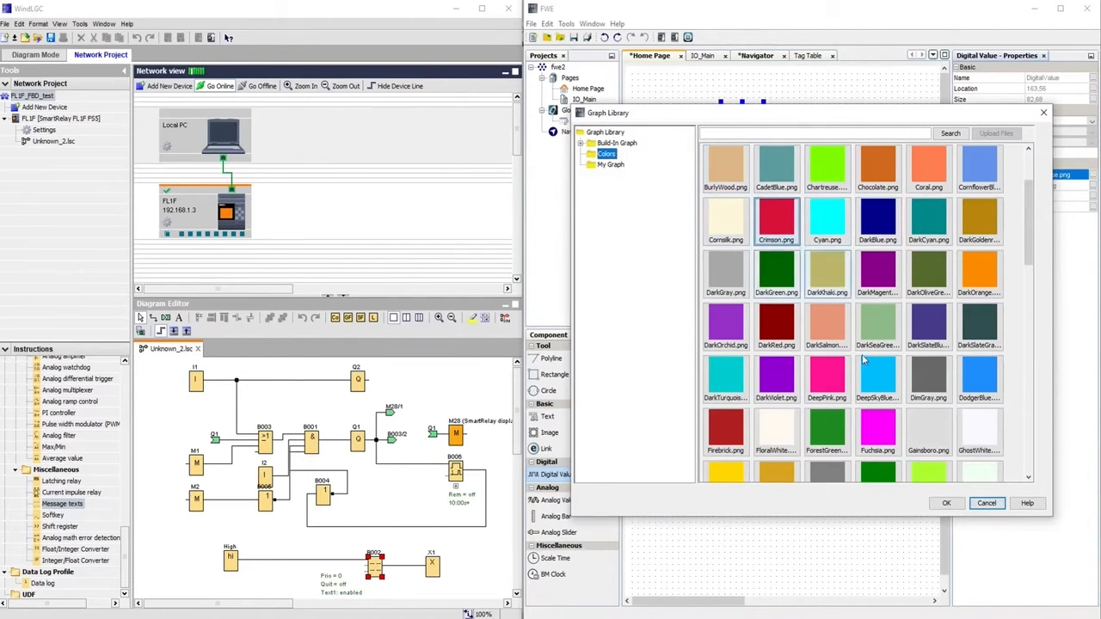
left_click(946, 503)
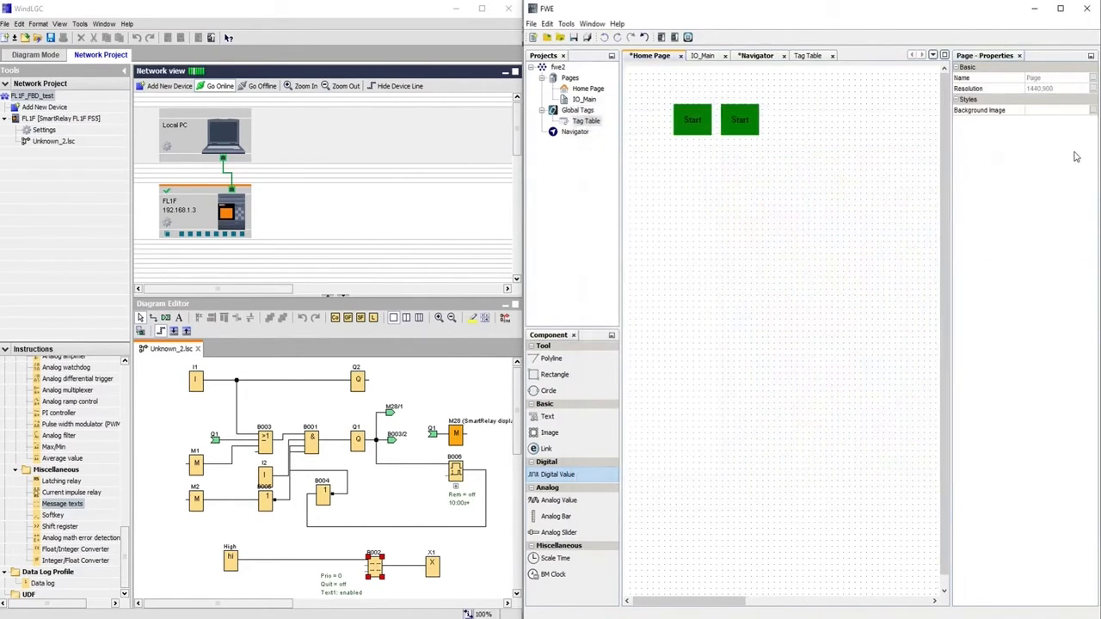
left_click(740, 122)
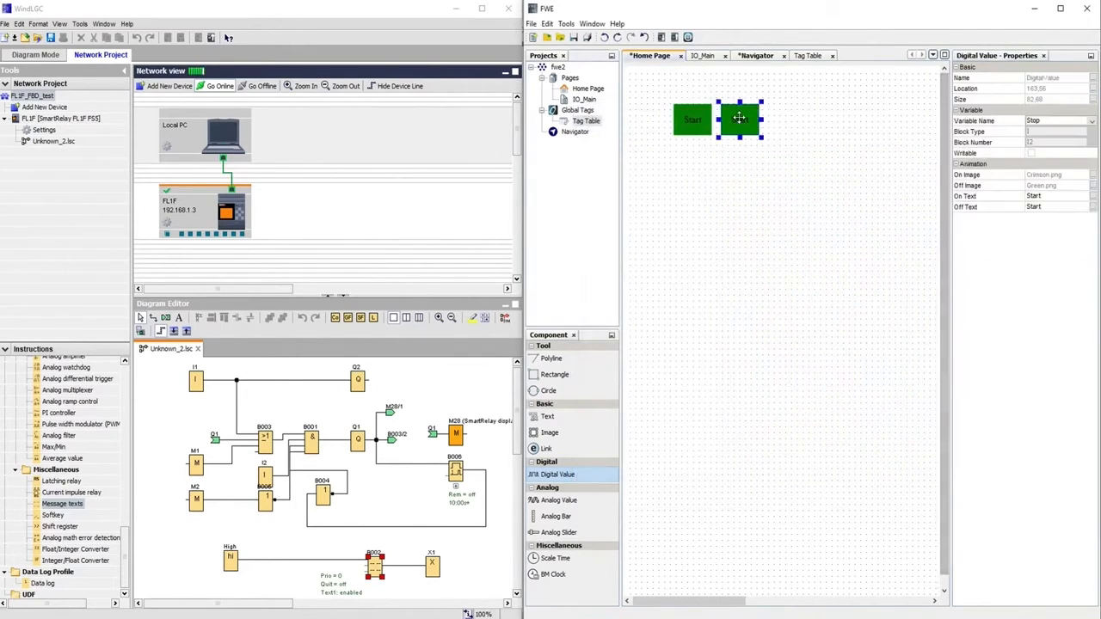
left_click(1092, 185)
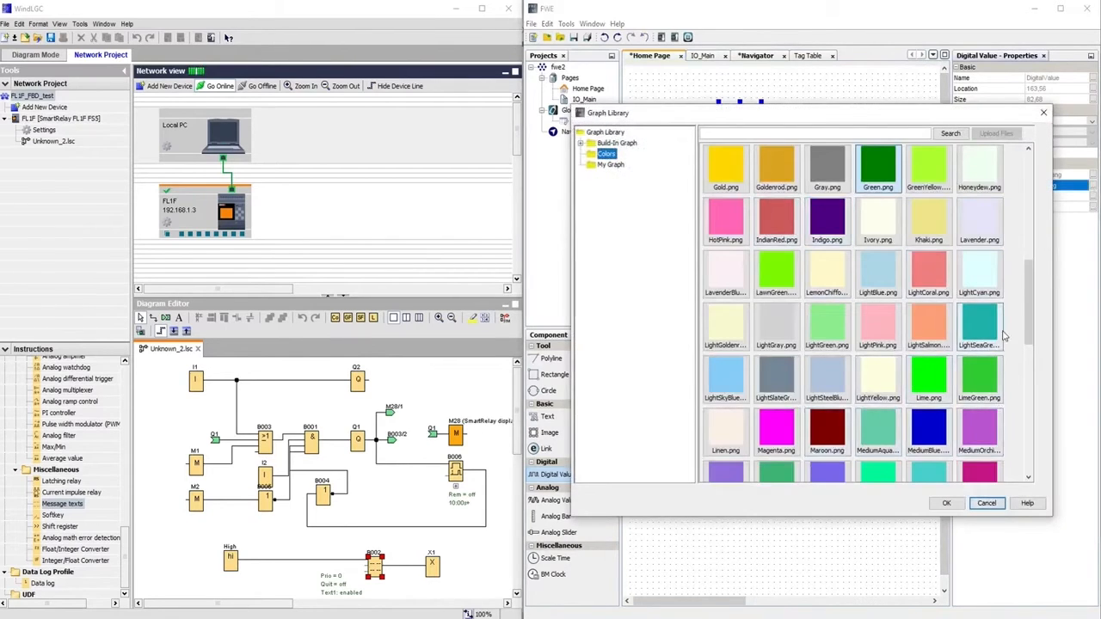
left_click_drag(1029, 302, 1033, 410)
left_click(979, 262)
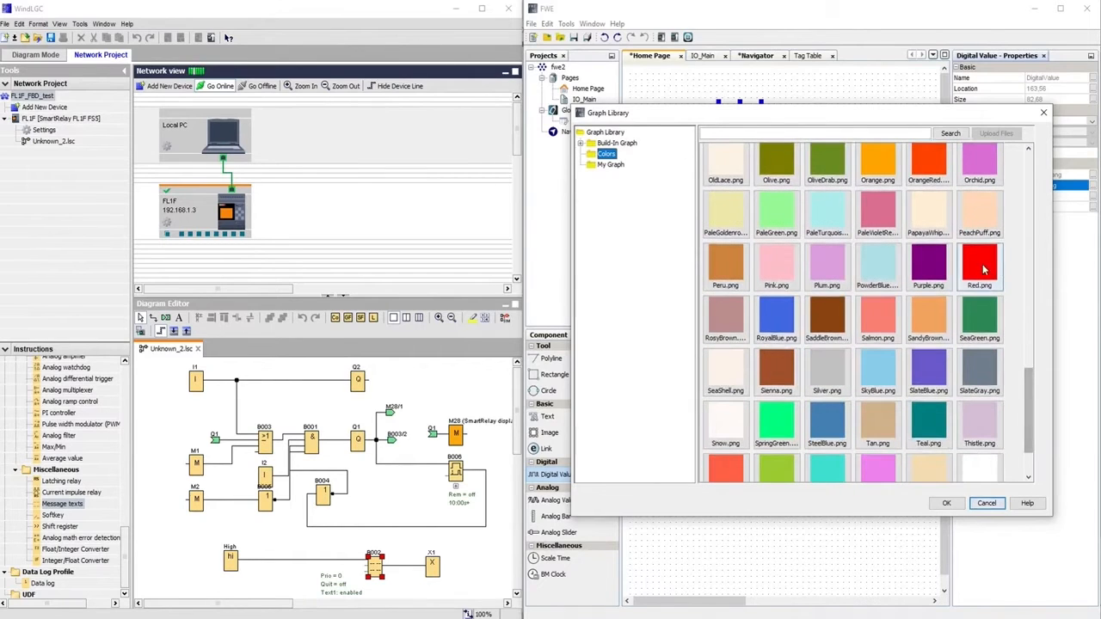
left_click(943, 504)
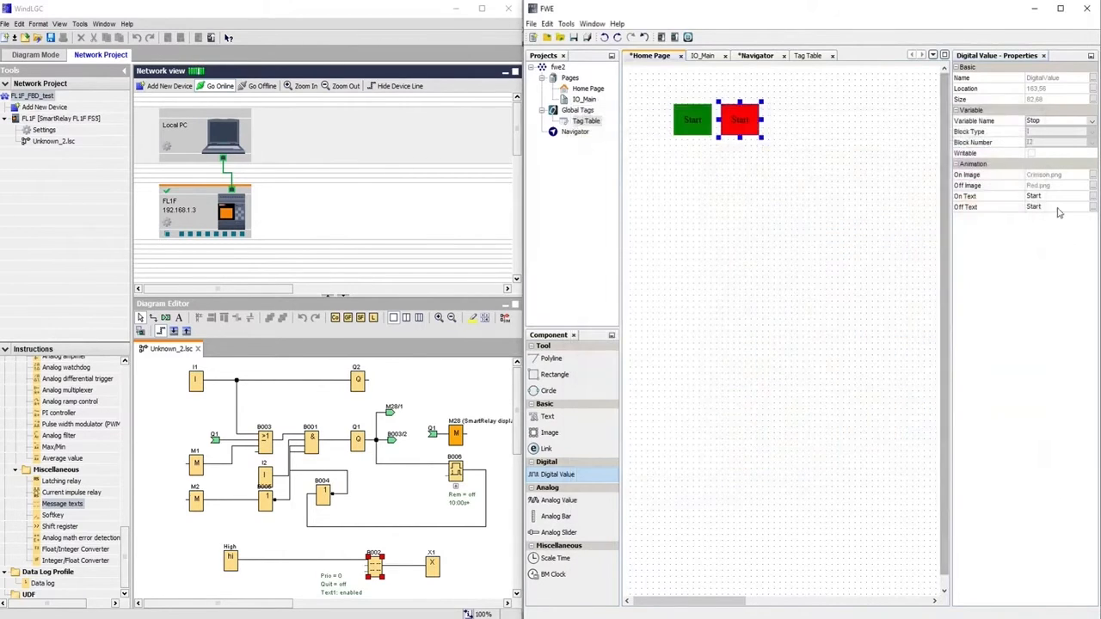
Set the copy's On Text and Off Text to 'Stop'
left_click(1049, 196)
type("Stop")
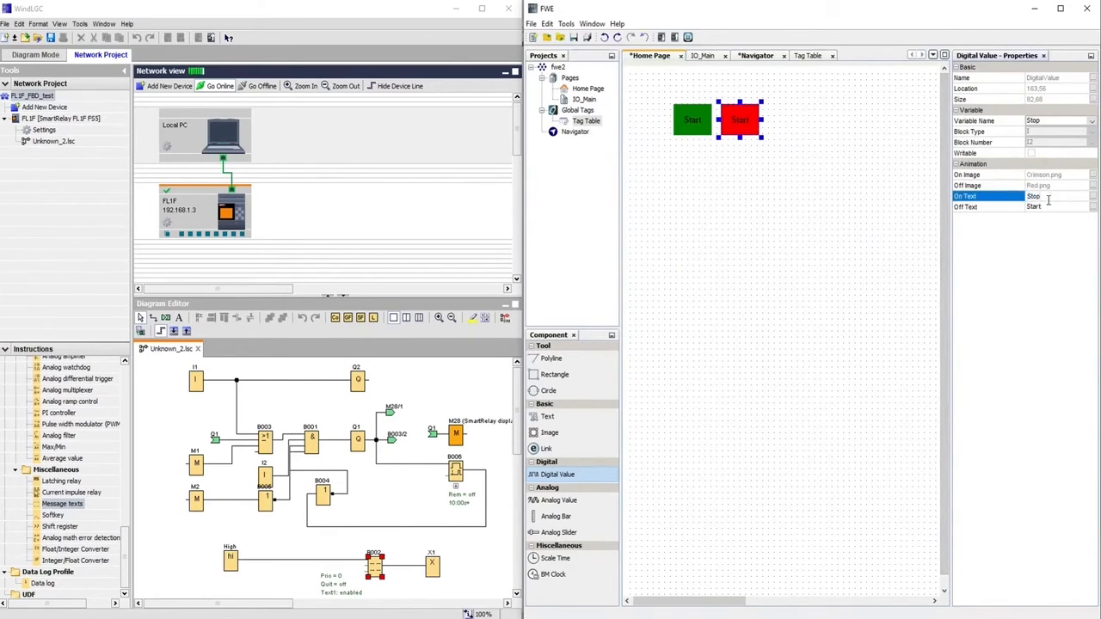
left_click(1045, 208)
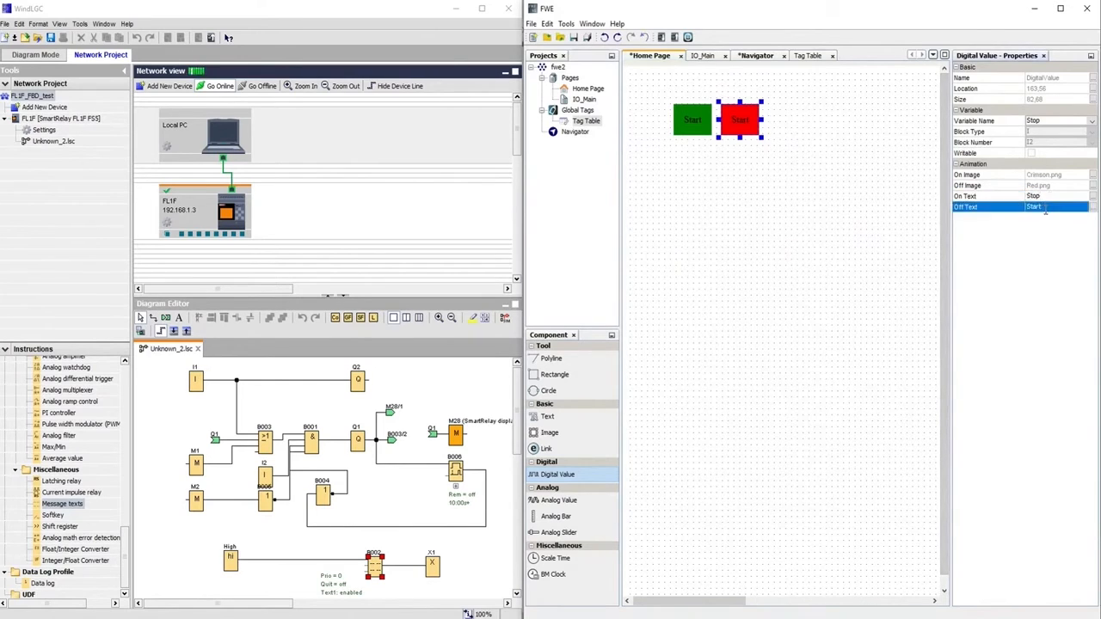
type("S")
left_click(1046, 209)
type("St")
left_click(1073, 133)
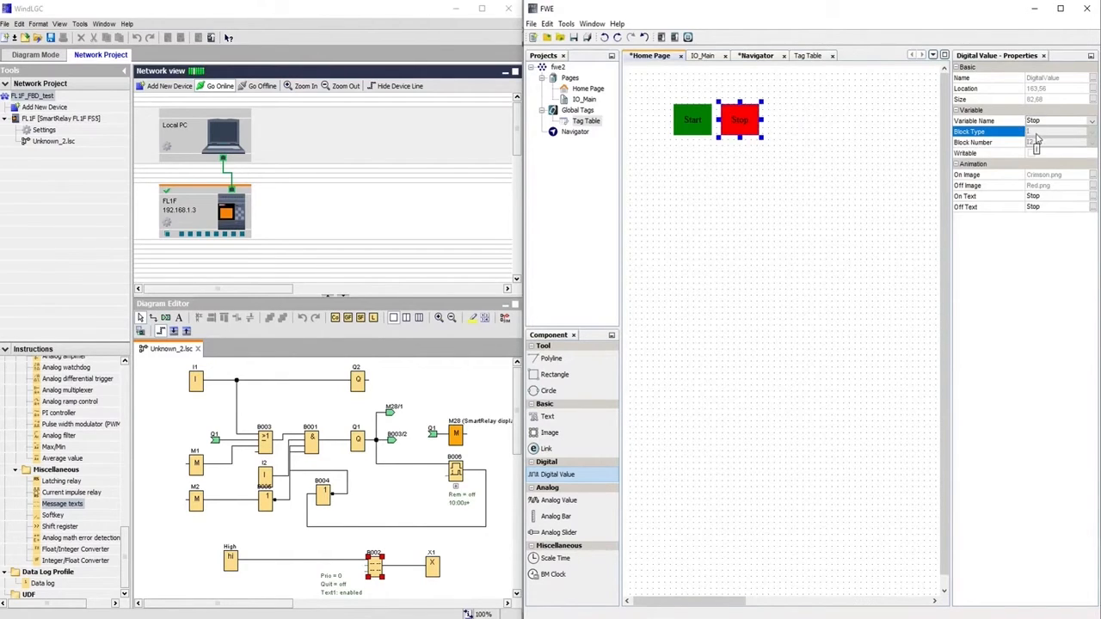
Choose the Rectangle component and clear the selection on the page
left_click(1039, 143)
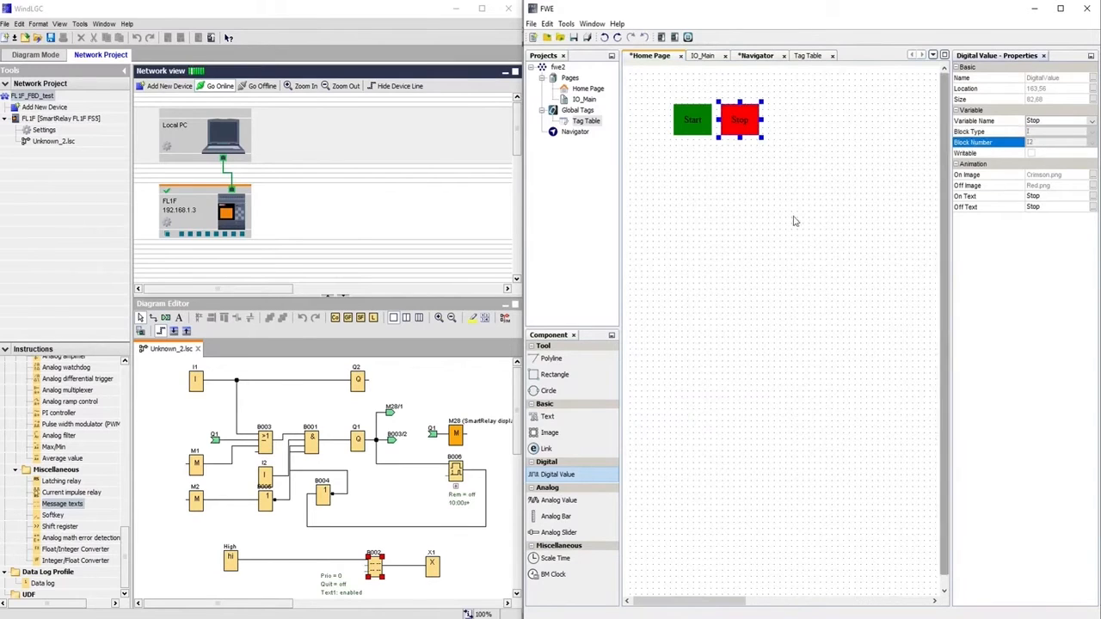
left_click(563, 377)
left_click_drag(666, 92, 773, 152)
left_click(698, 229)
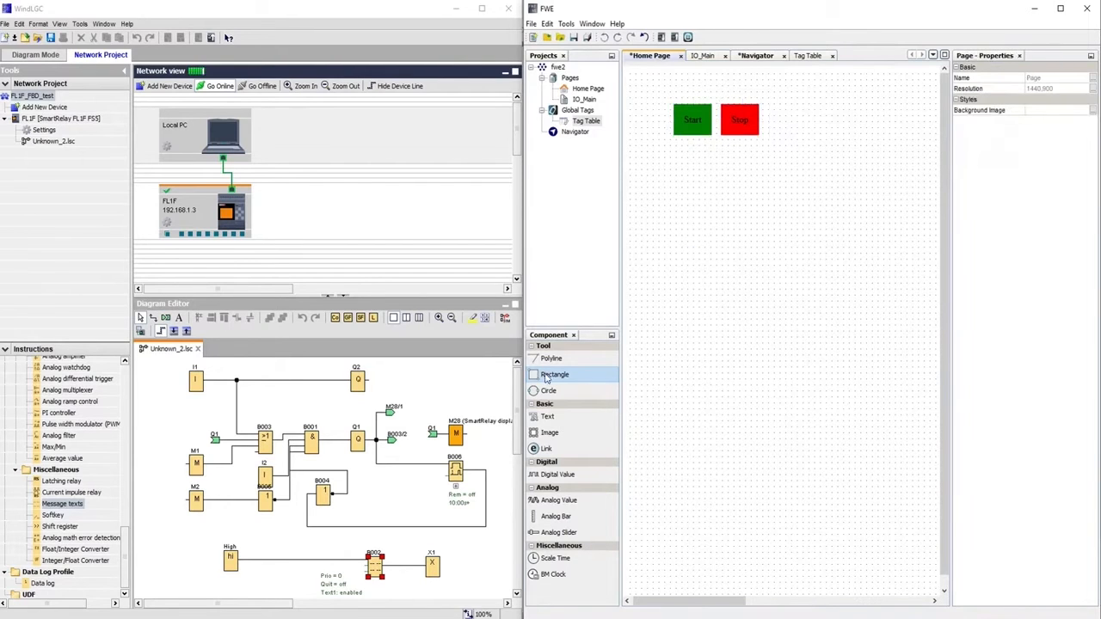
Draw a rectangle frame enclosing the Start and Stop indicators
left_click(660, 99)
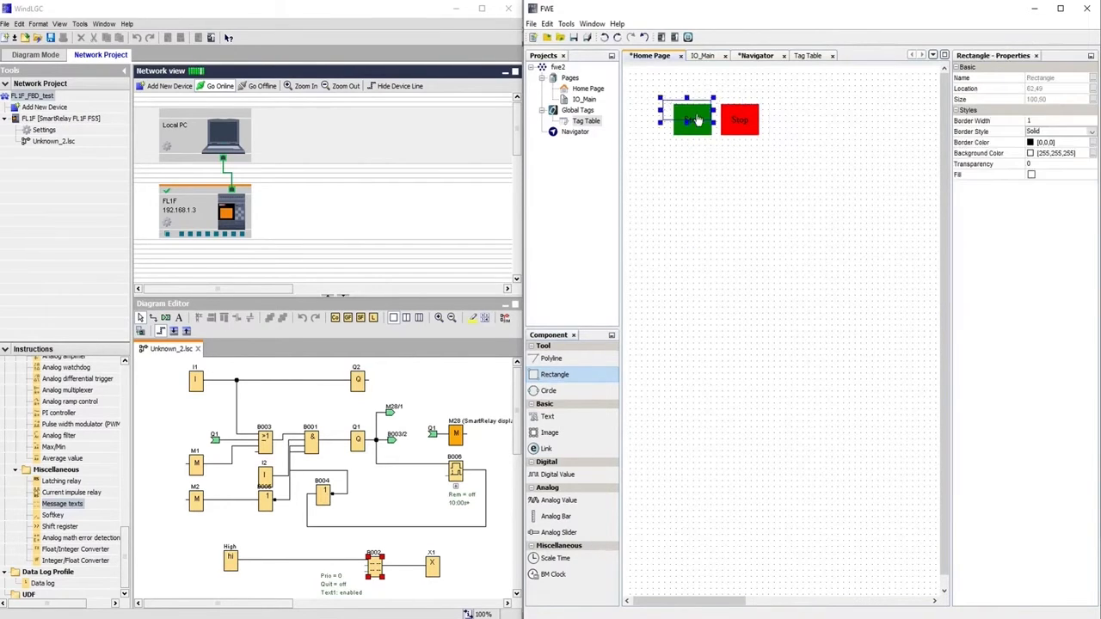
left_click_drag(713, 123, 775, 149)
left_click(817, 160)
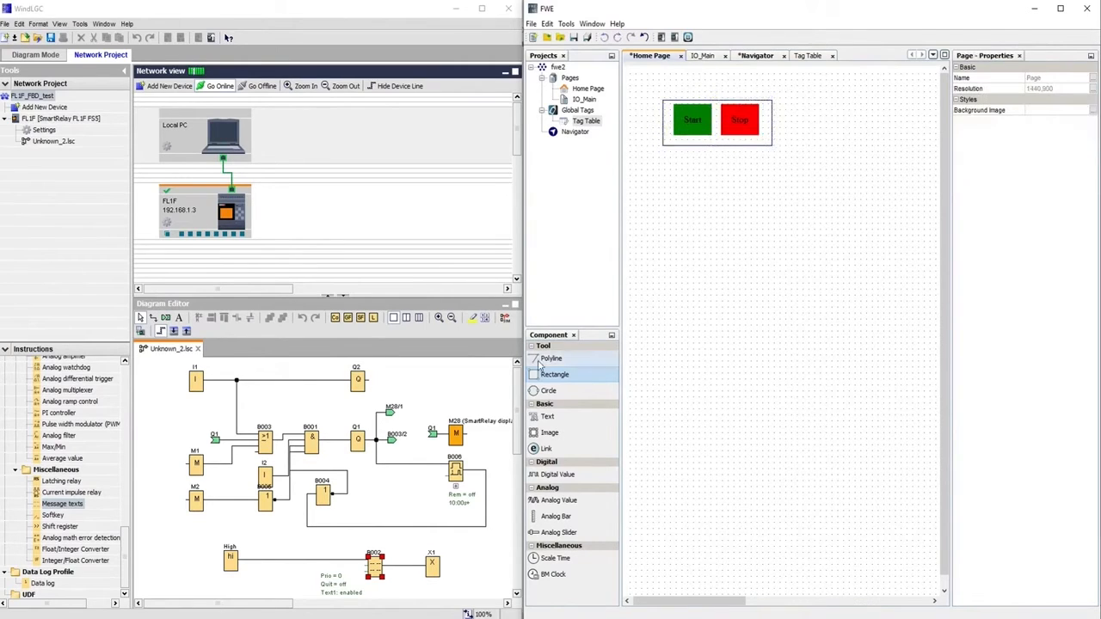
Add a text label reading 'Operation' above the frame
left_click(548, 419)
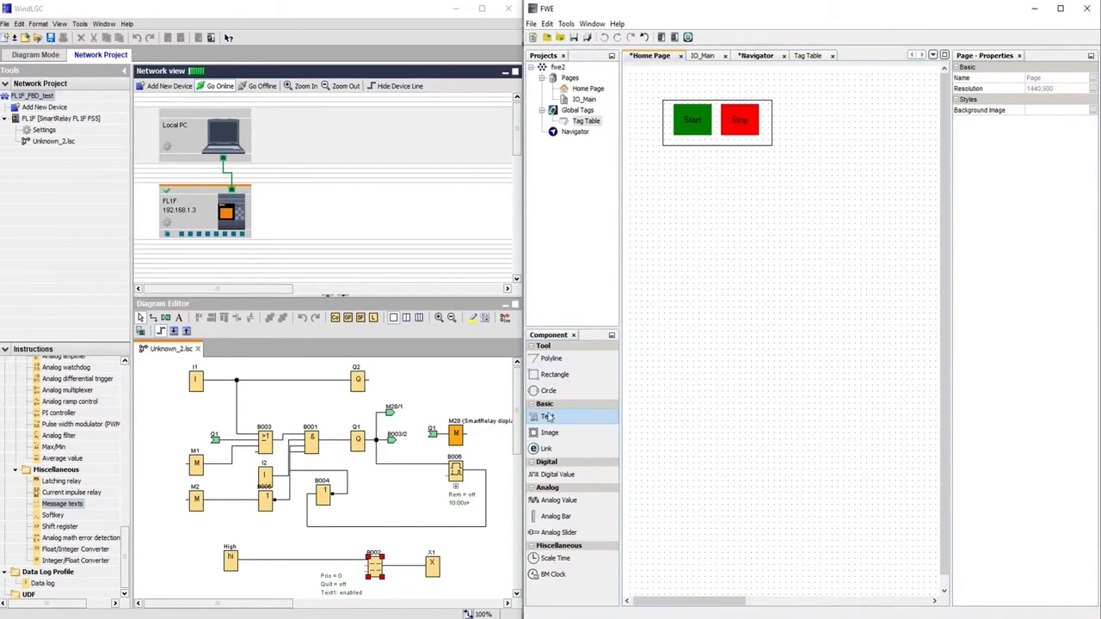
left_click(691, 89)
left_click_drag(728, 96, 722, 81)
double_click(719, 89)
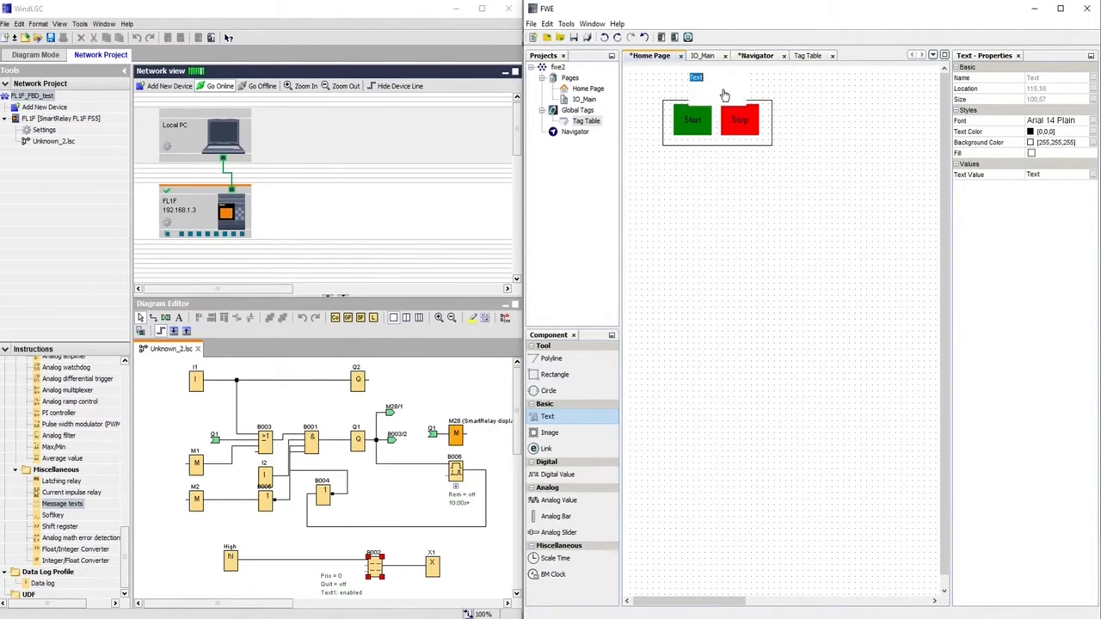
type("Op")
key("Return")
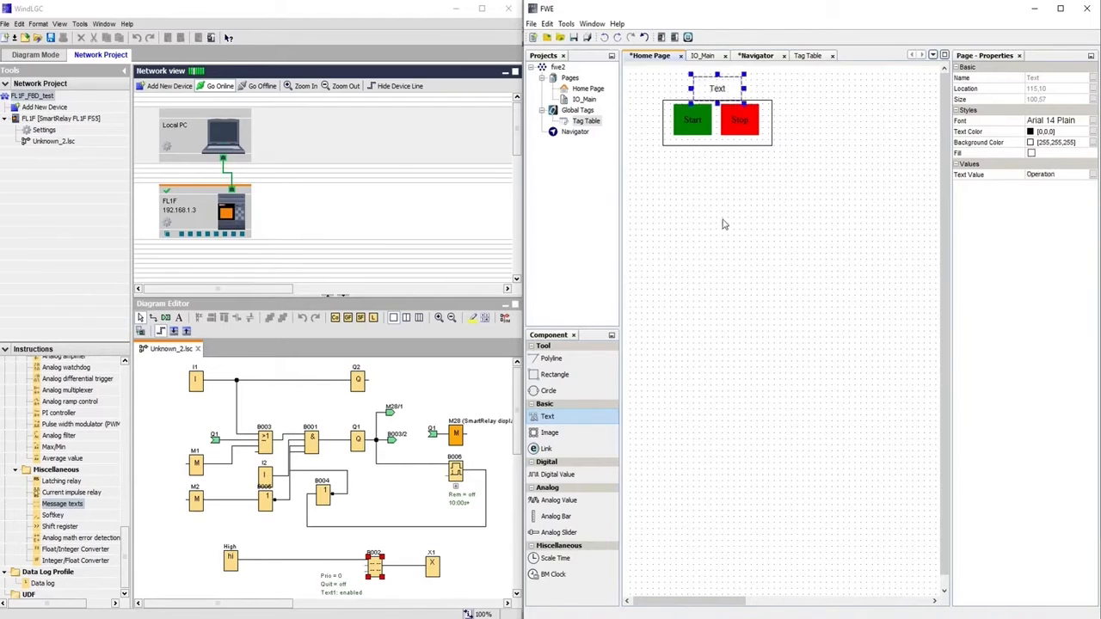
left_click(723, 221)
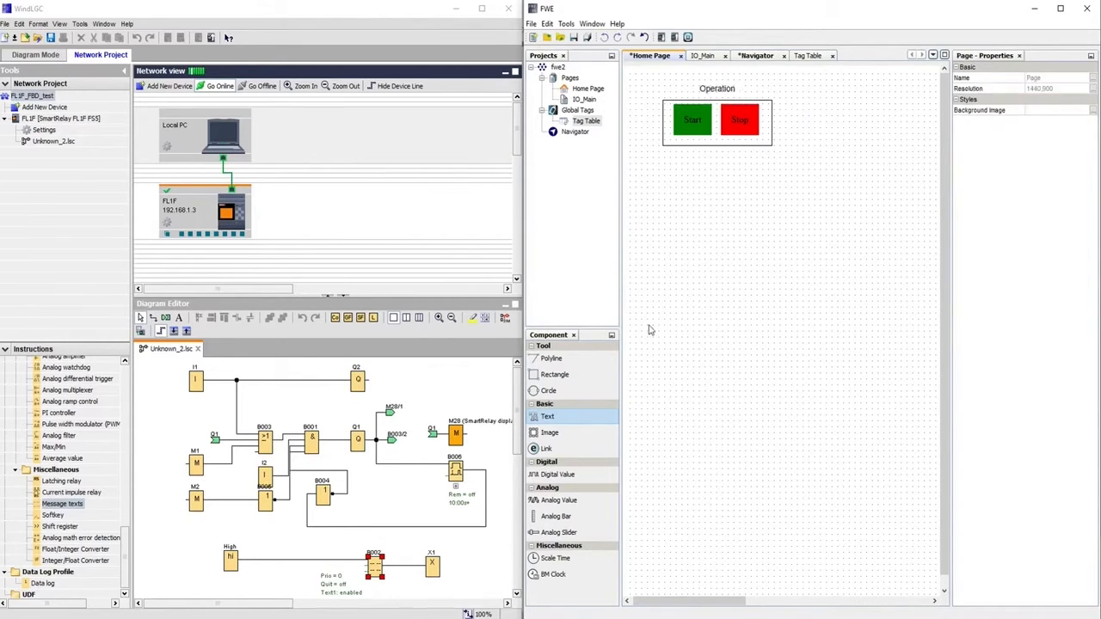
Place a picture element showing tank_ball_foot.png from the Tanks collection
left_click(549, 436)
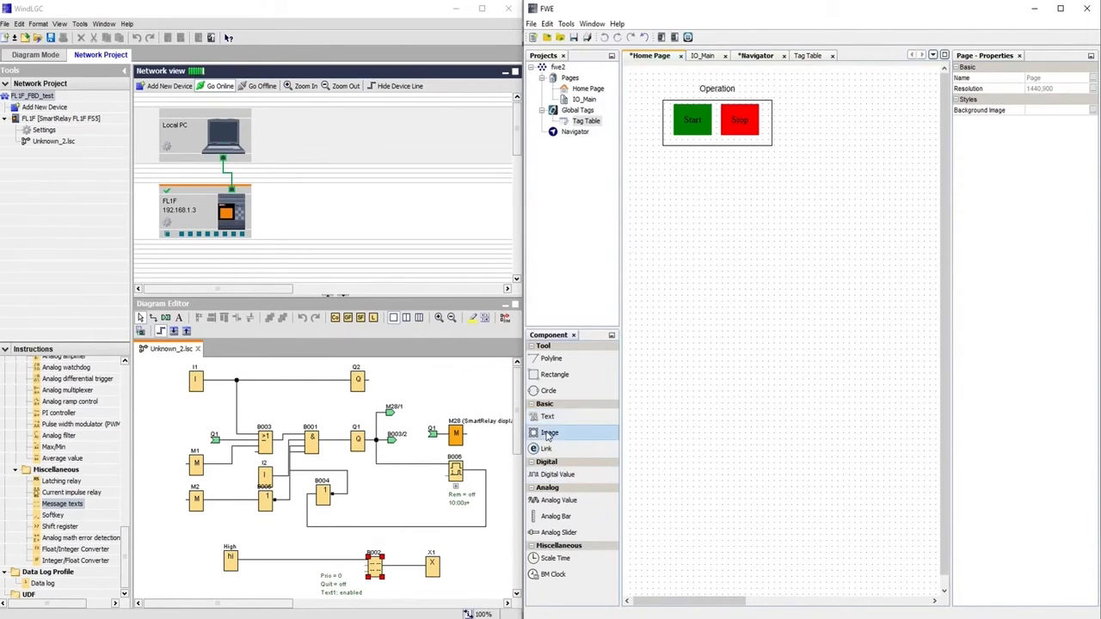
left_click(810, 268)
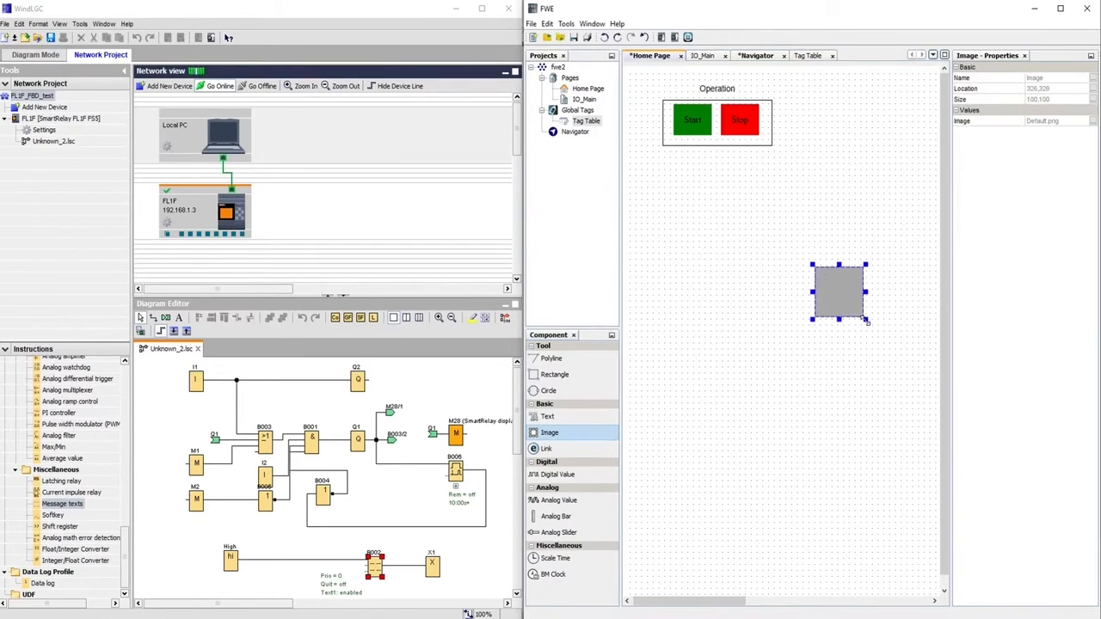
left_click(1094, 123)
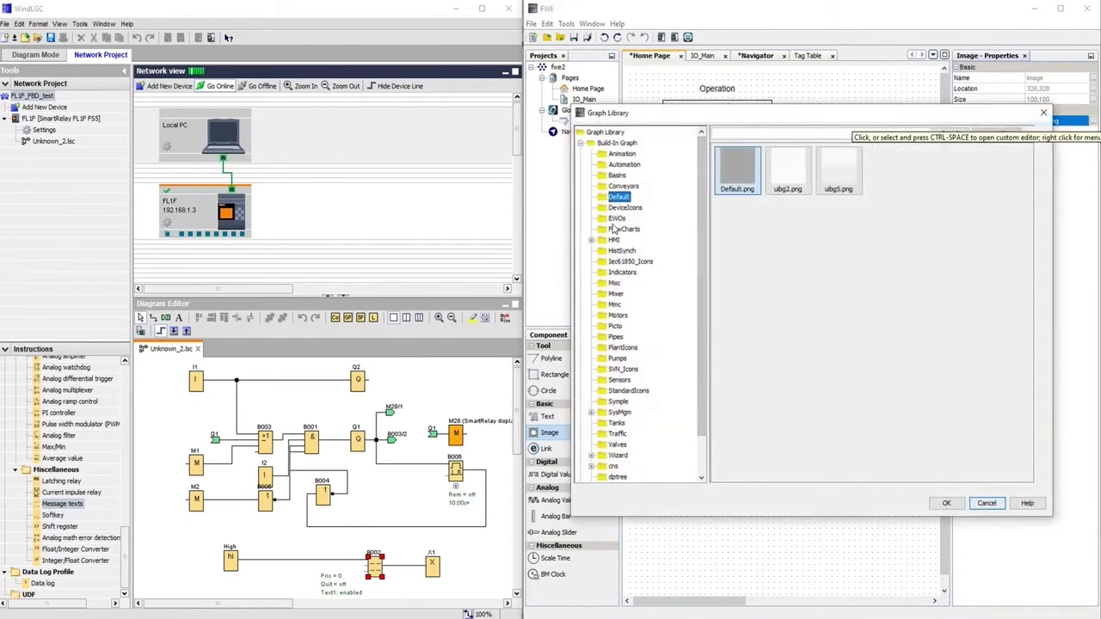
left_click(616, 423)
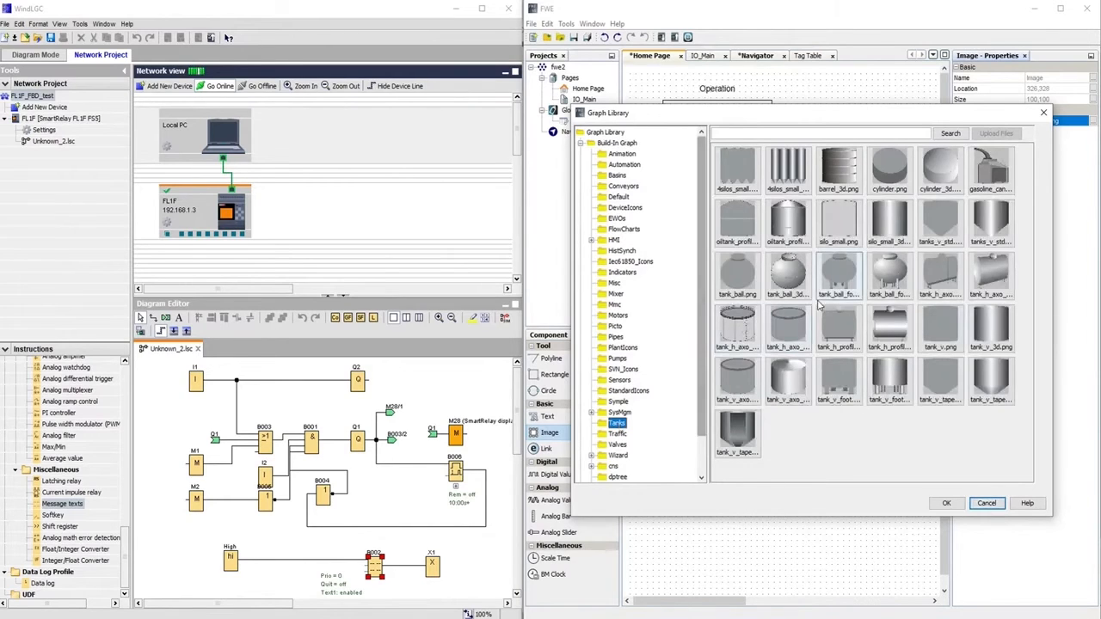
left_click(839, 273)
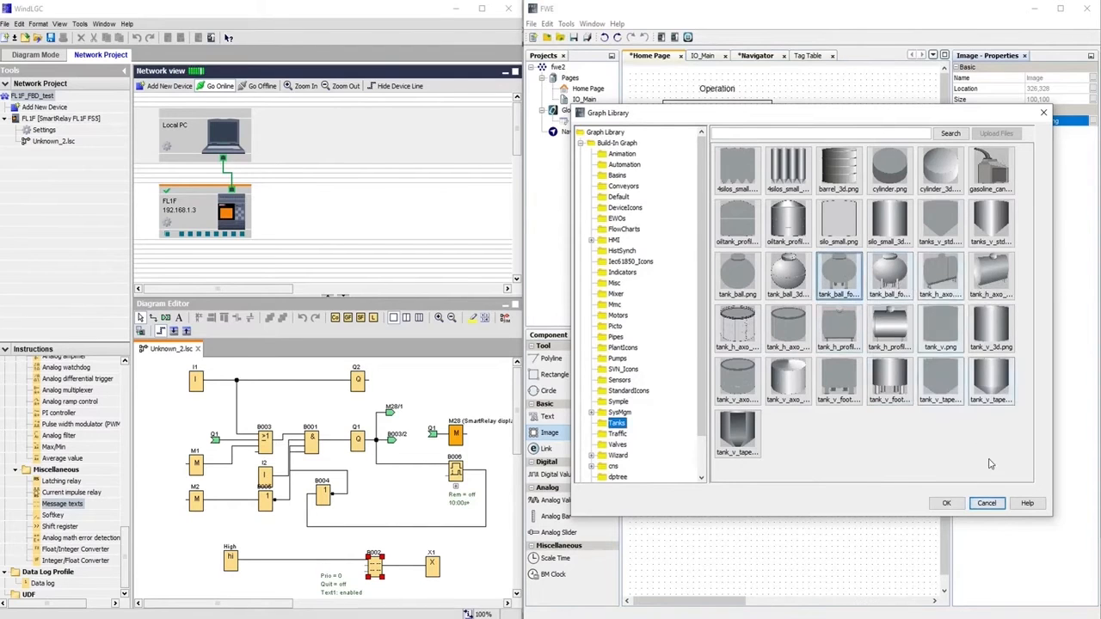
left_click(947, 505)
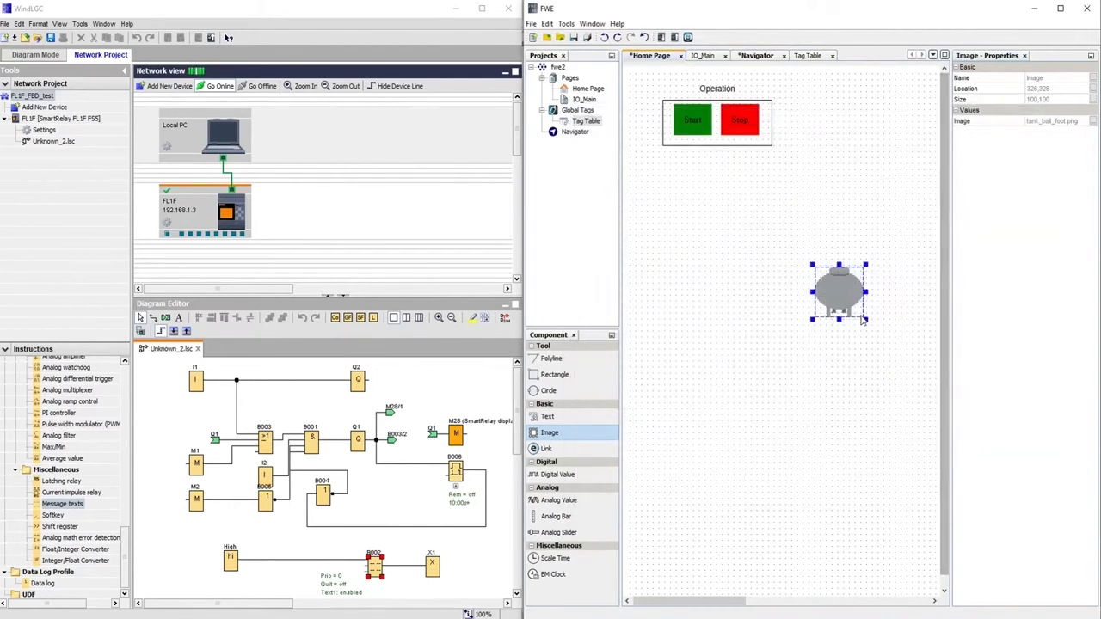
Enlarge the tank to 218,220, move it higher, and drop a new image beside it
left_click_drag(867, 321, 919, 379)
left_click_drag(809, 260, 791, 248)
left_click_drag(882, 313, 859, 240)
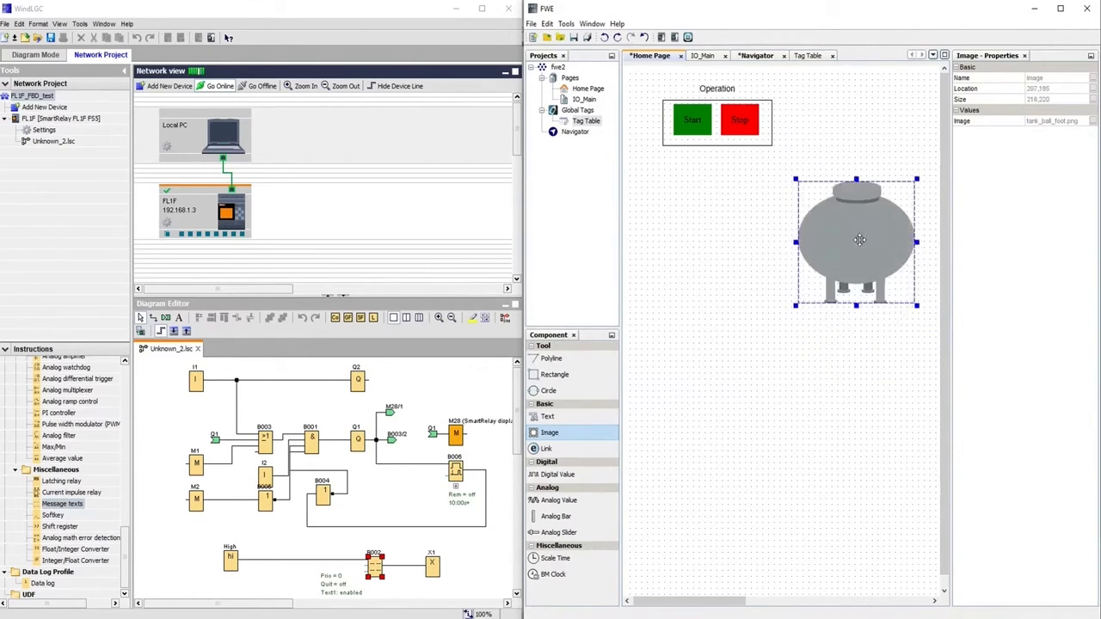
left_click(987, 237)
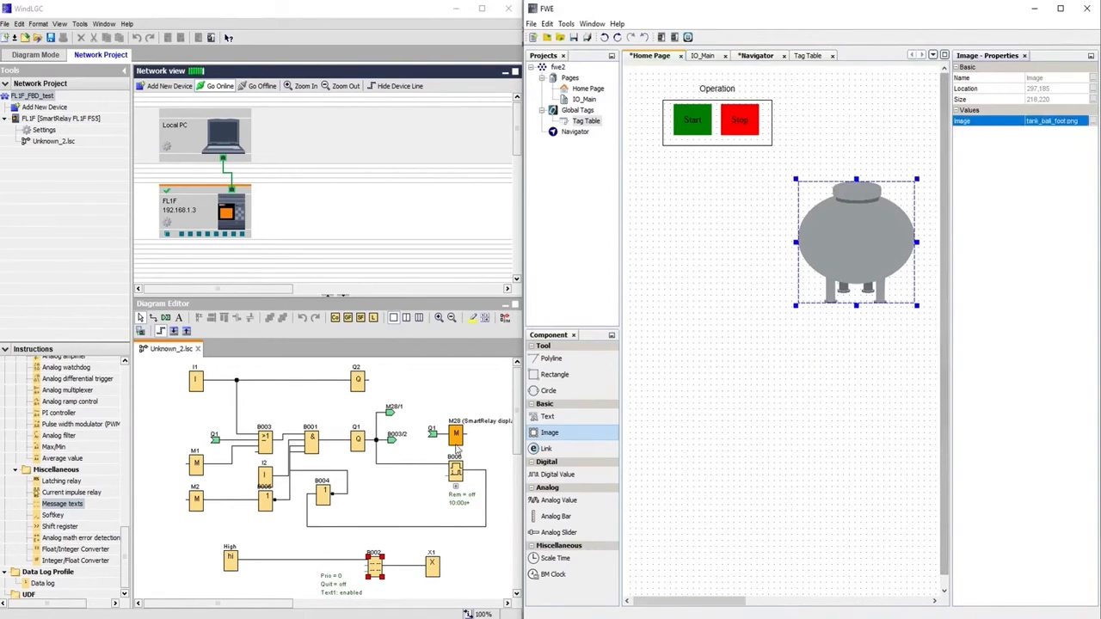
left_click_drag(557, 437, 751, 281)
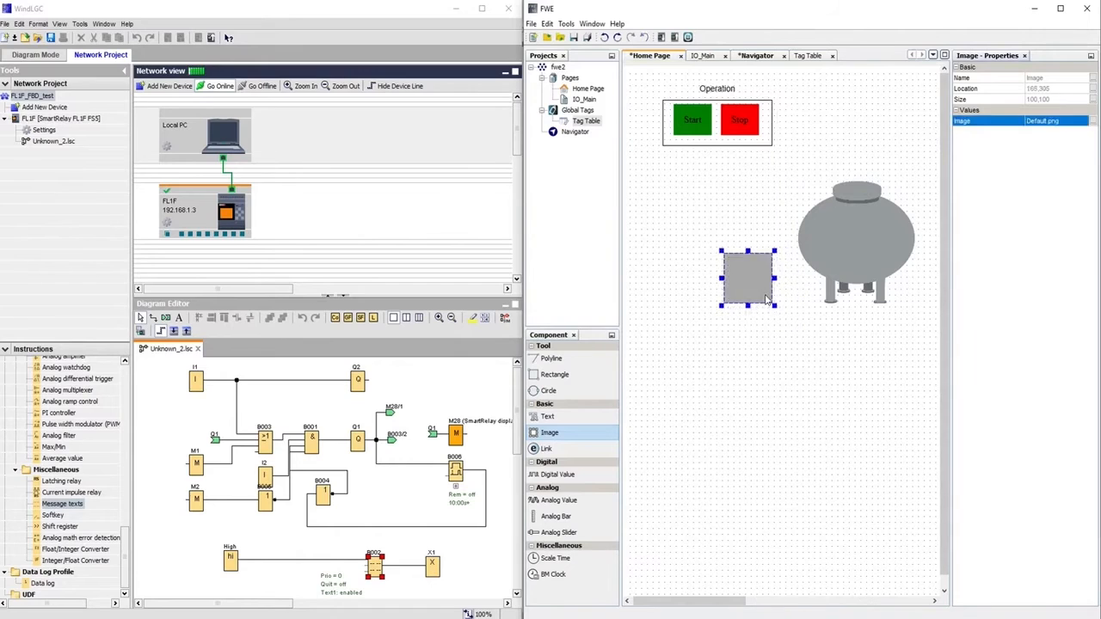
Set the new image to a 3D pipe bend and fit it against the tank's left side
left_click(1092, 121)
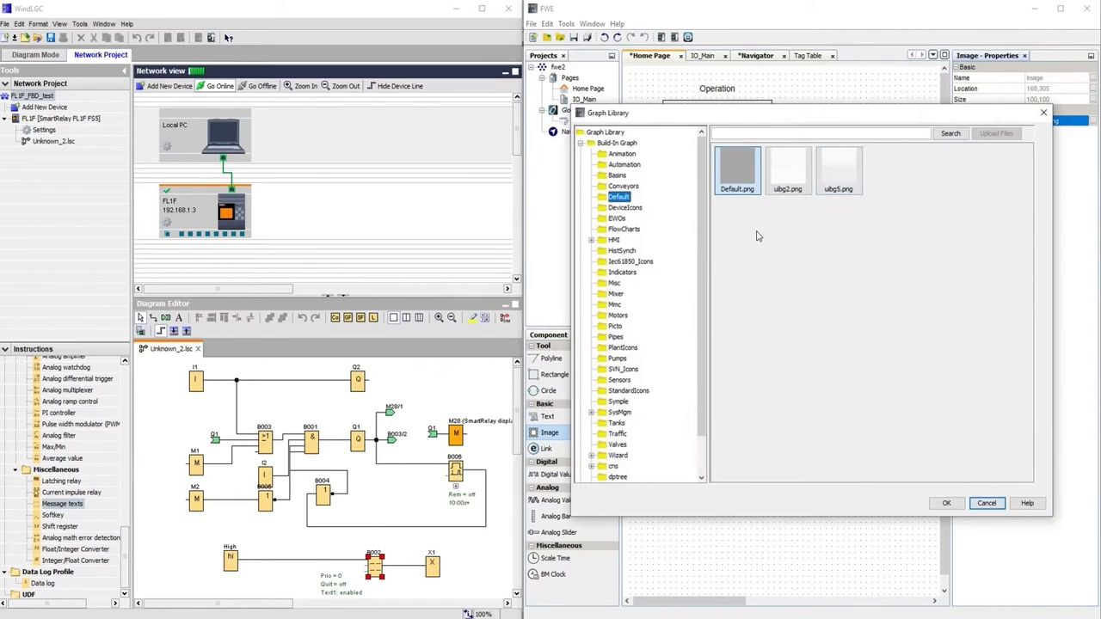
left_click(616, 336)
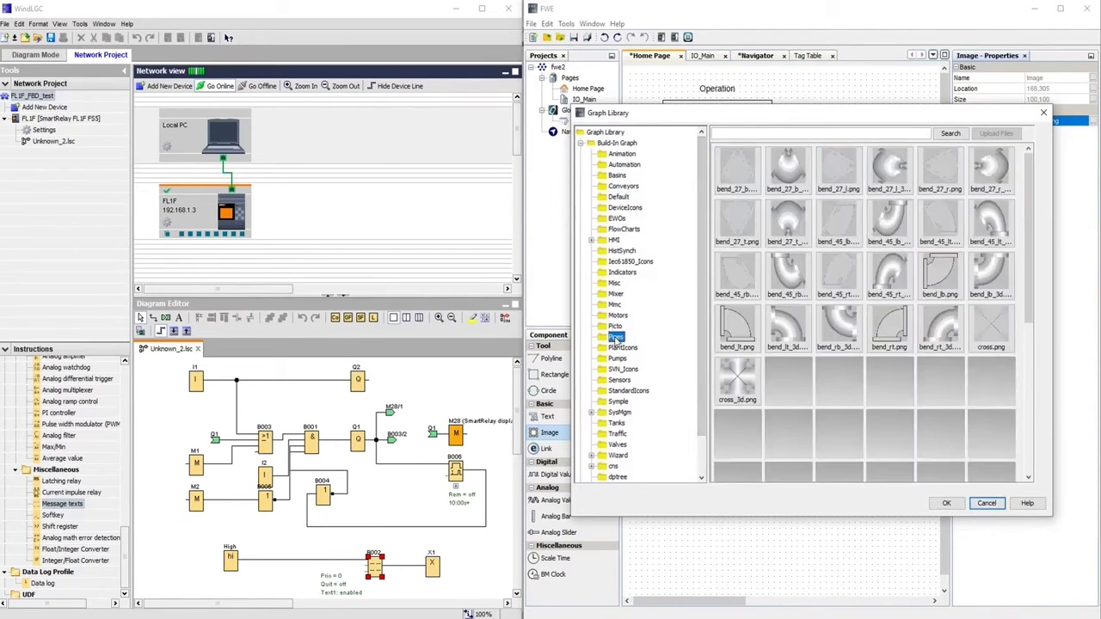
left_click(954, 331)
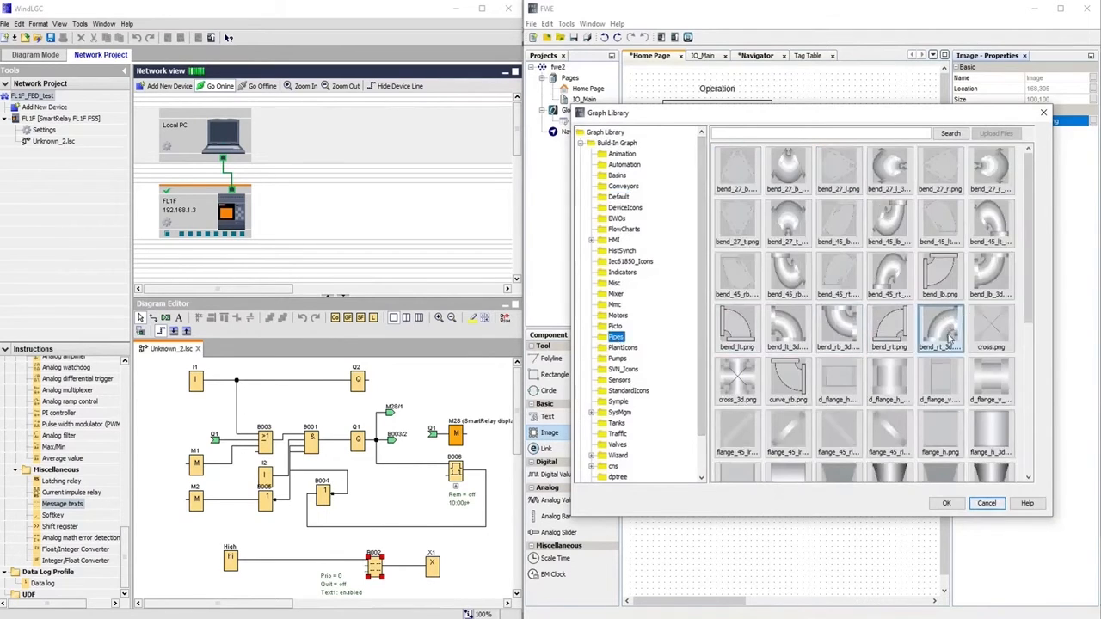
left_click(950, 505)
left_click_drag(755, 284, 763, 262)
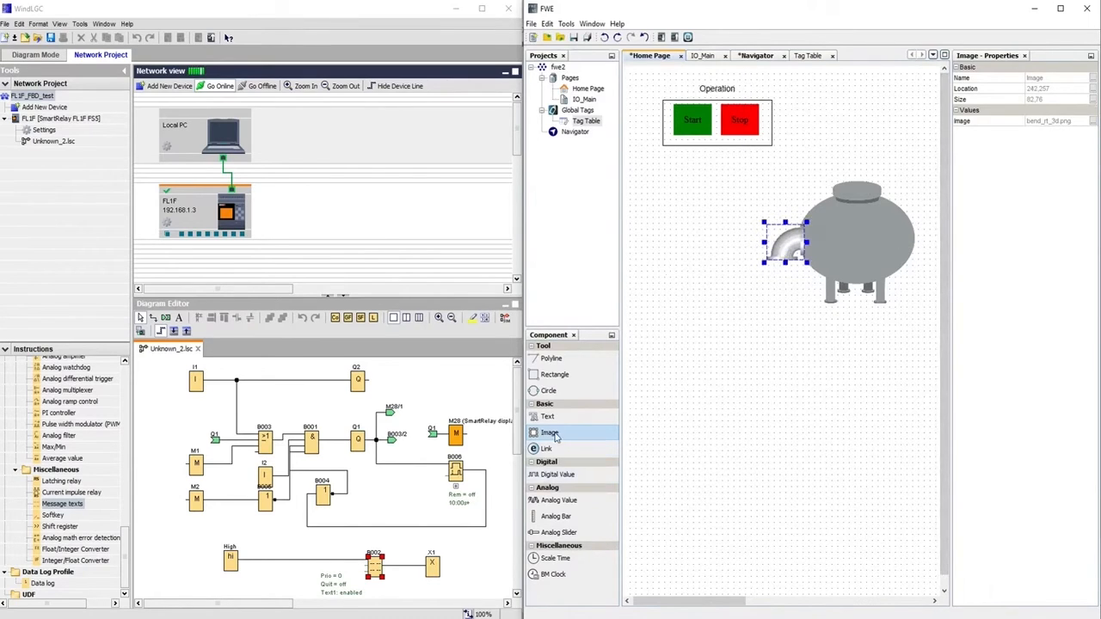
Add another image below the bend showing the d_flange_h_3d.png flanged pipe
left_click(798, 329)
left_click_drag(828, 348, 779, 289)
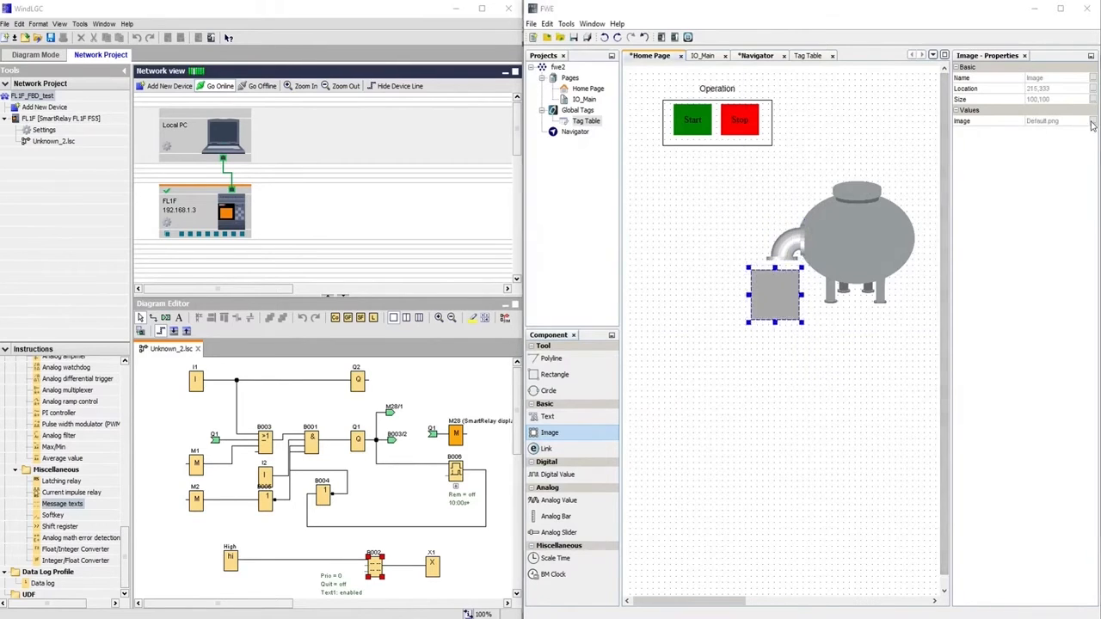
left_click(1092, 121)
left_click(616, 336)
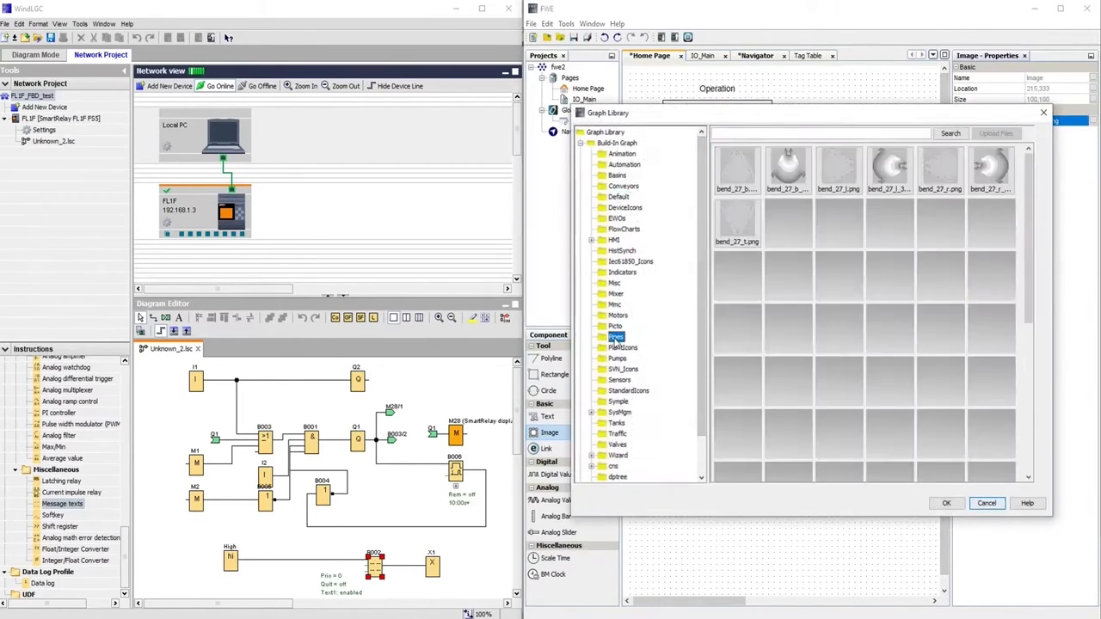
left_click(889, 378)
left_click(946, 503)
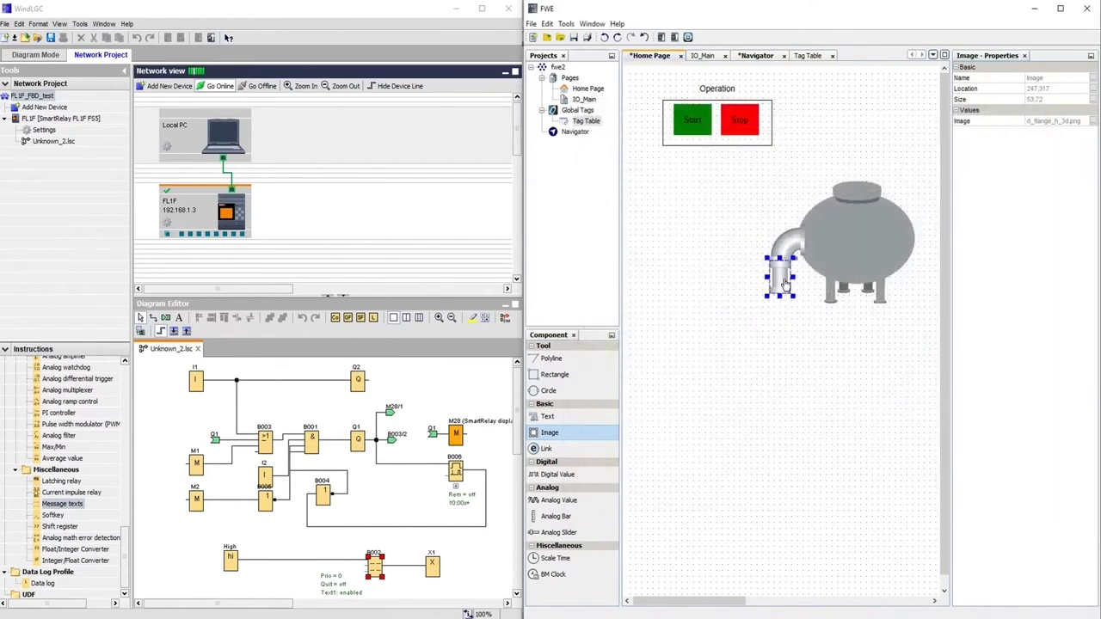
left_click(815, 380)
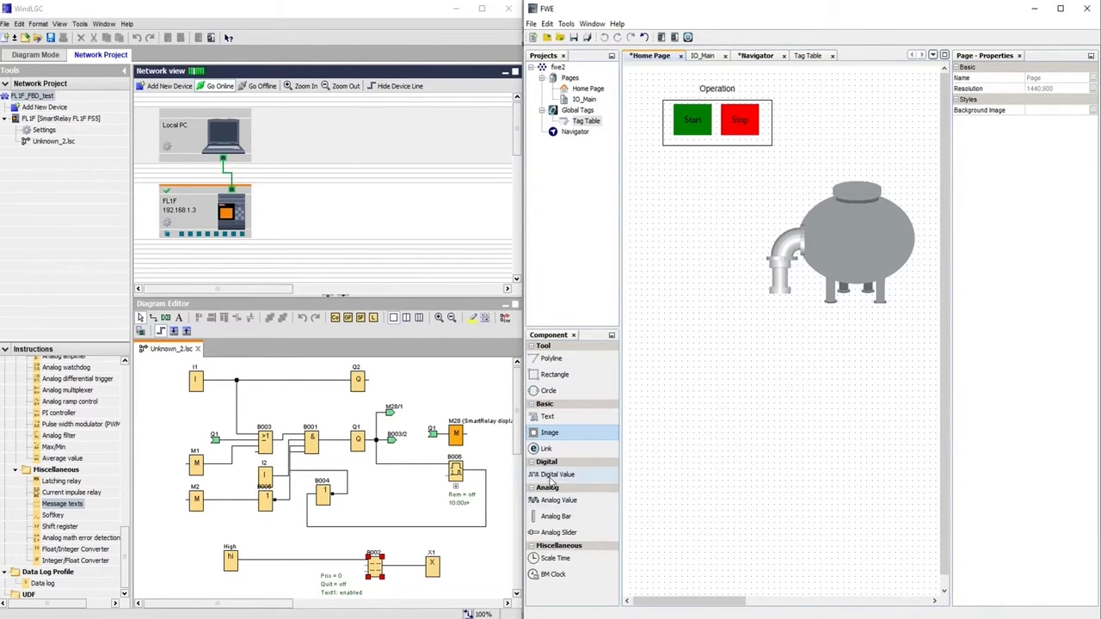
Add an Analog Bar, widen it, and position it under the pipe outlet
left_click(554, 516)
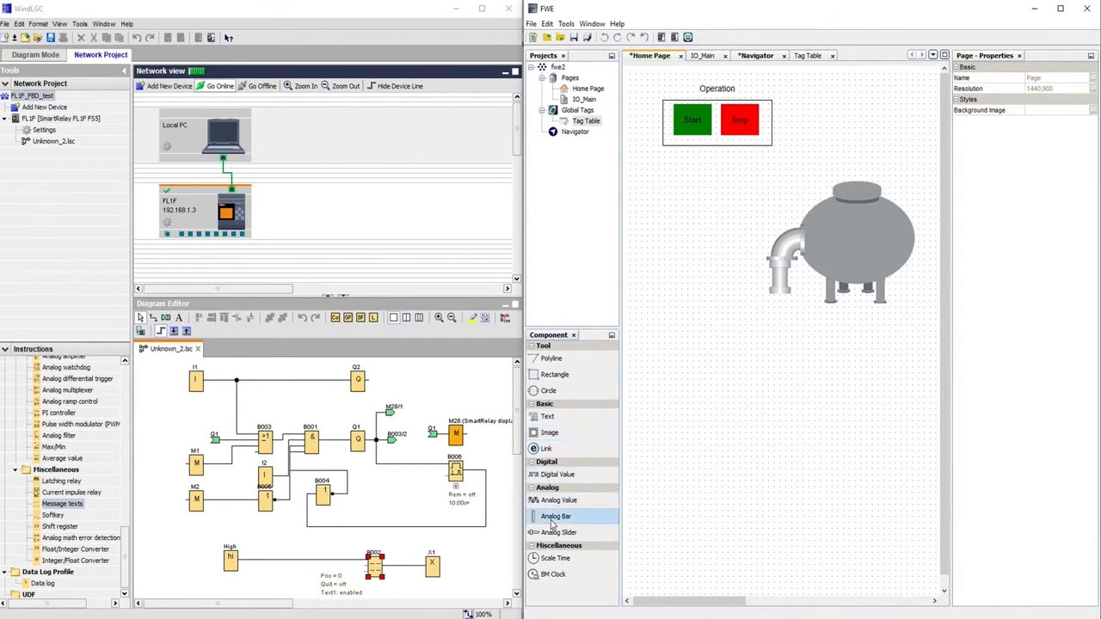
left_click_drag(673, 312, 846, 435)
left_click(719, 324)
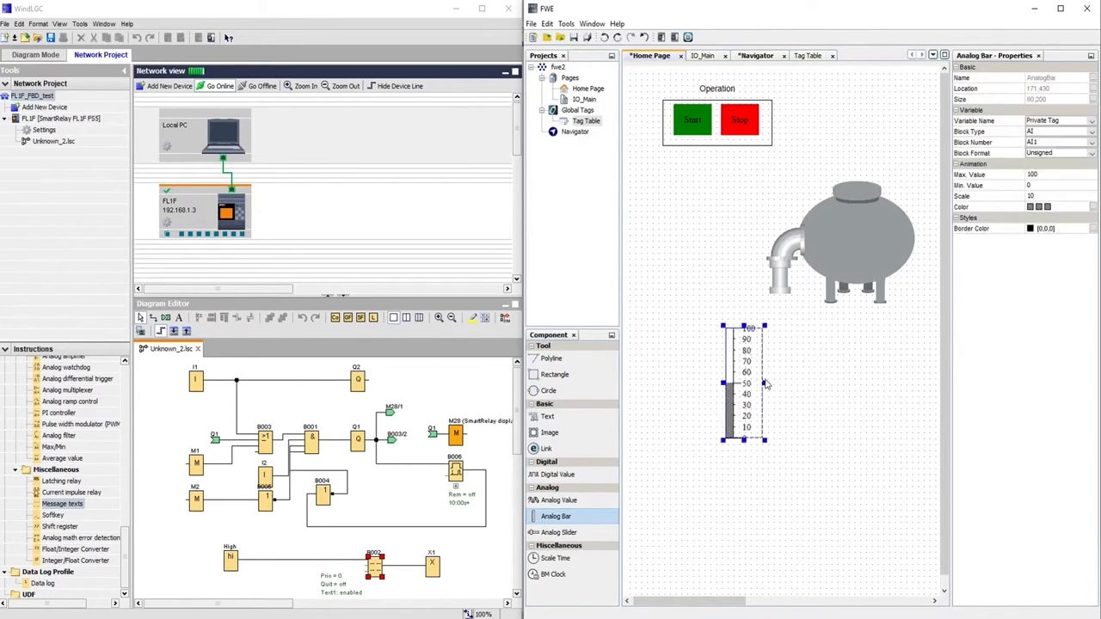
left_click_drag(762, 382, 847, 384)
left_click_drag(774, 387, 725, 350)
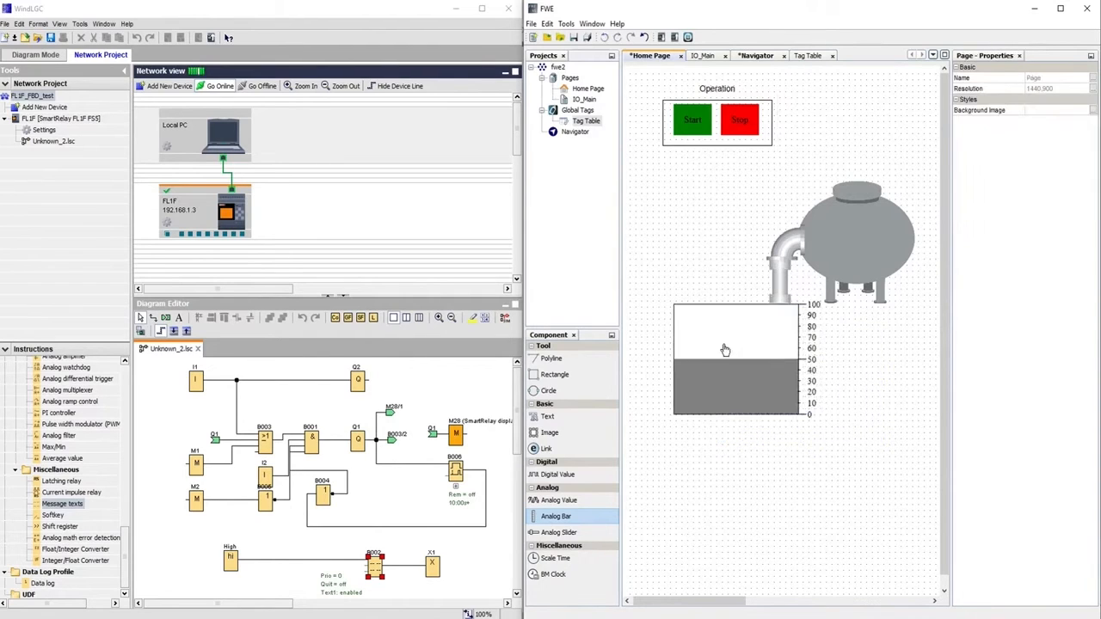
left_click(737, 350)
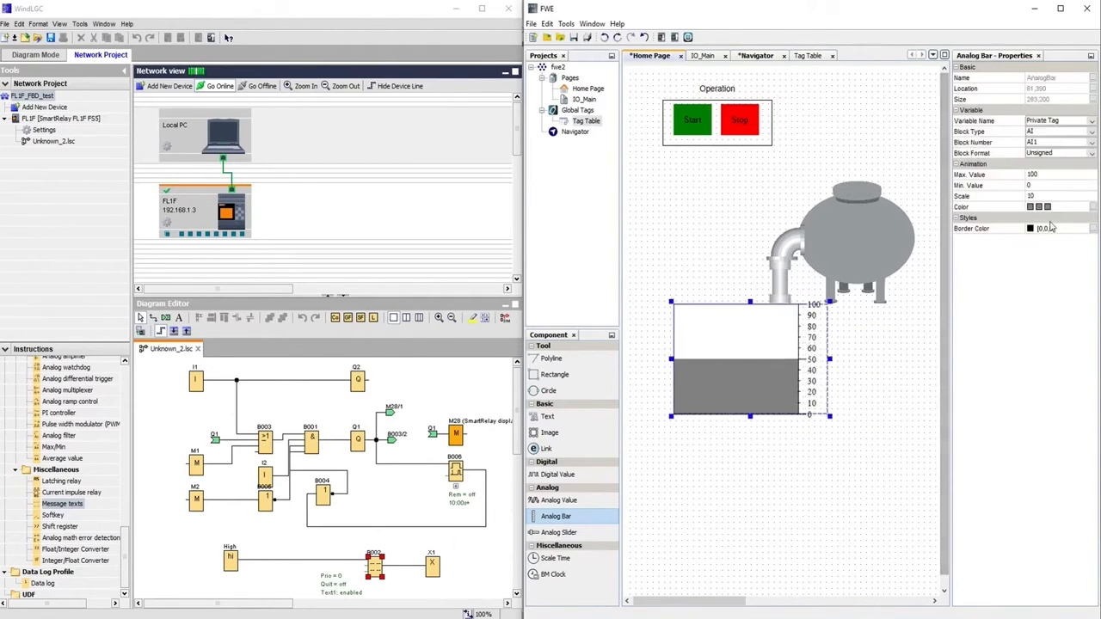
Set all three of the bar's colour ranges to blue and save them
left_click(1095, 209)
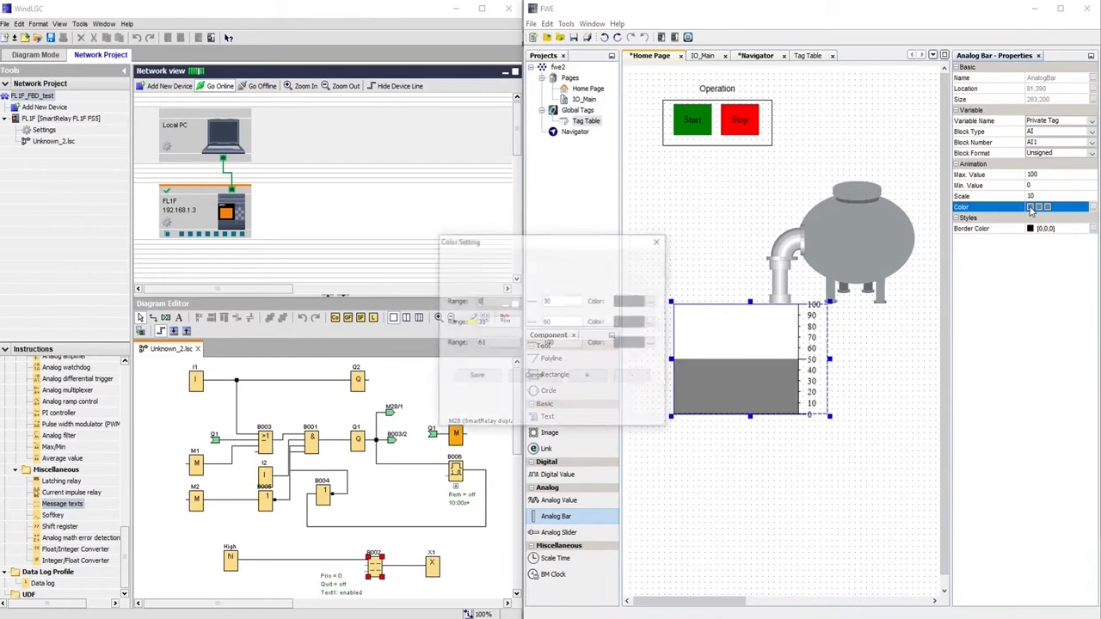
left_click_drag(585, 242, 571, 92)
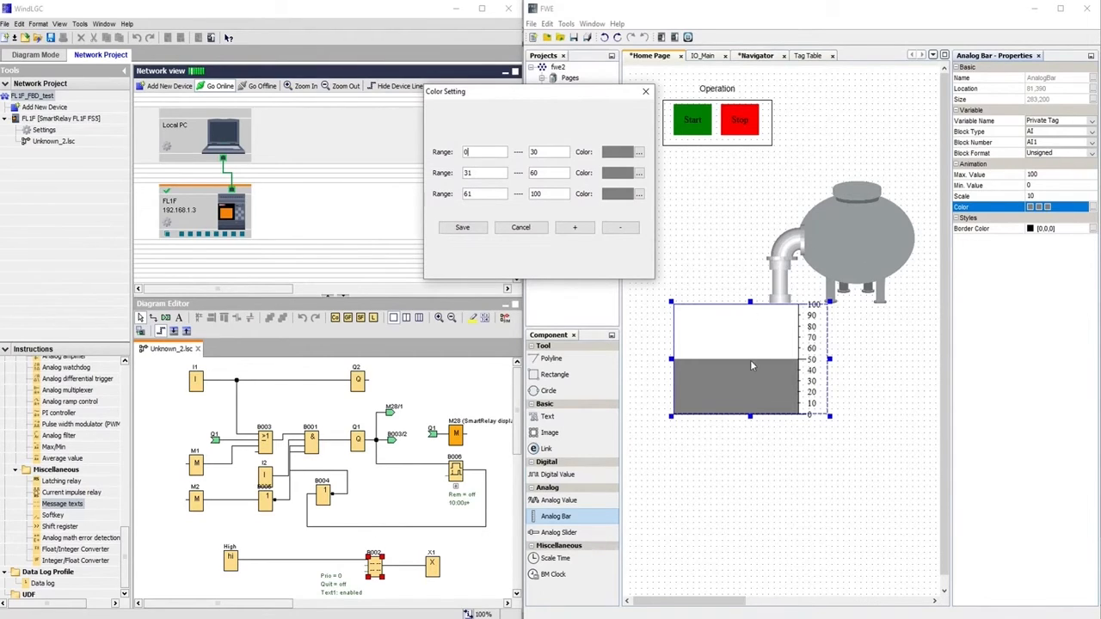
left_click(638, 152)
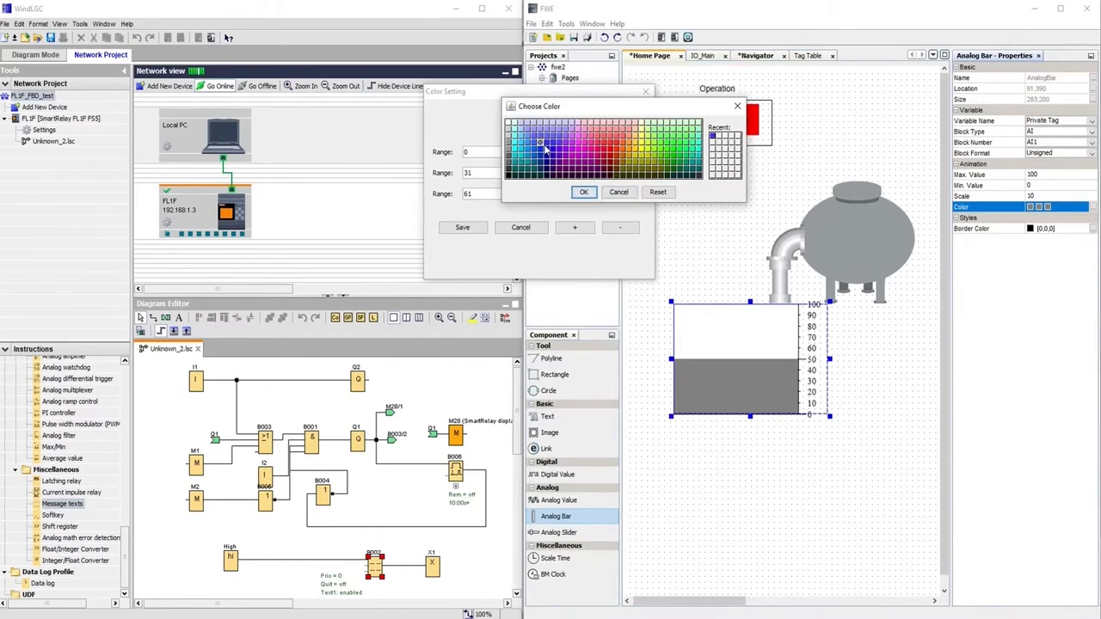
left_click(584, 191)
left_click(637, 176)
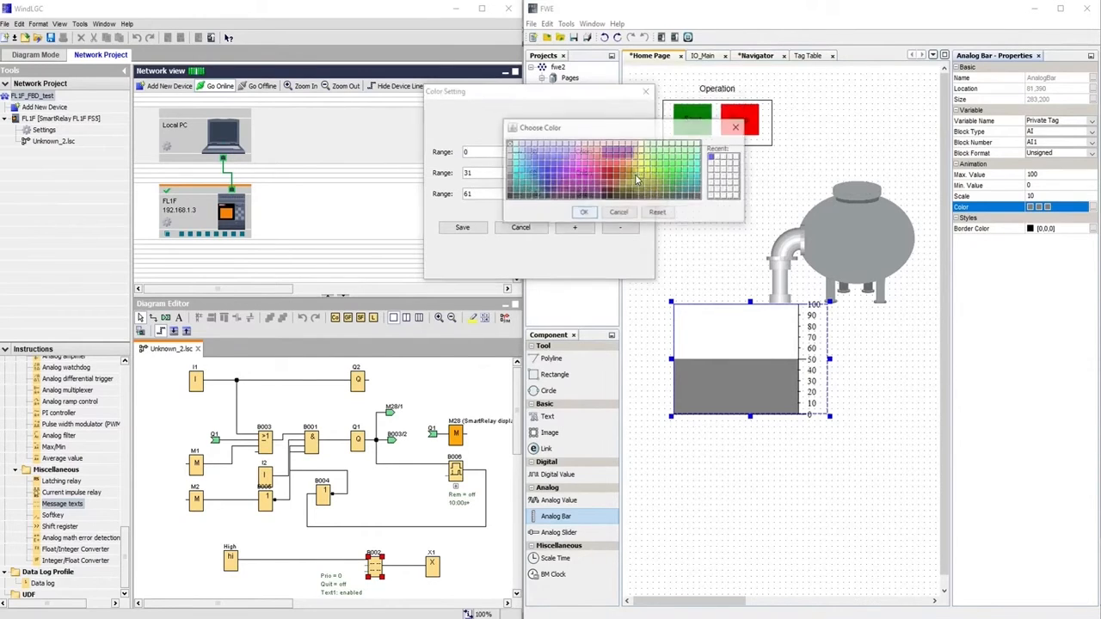
left_click(585, 213)
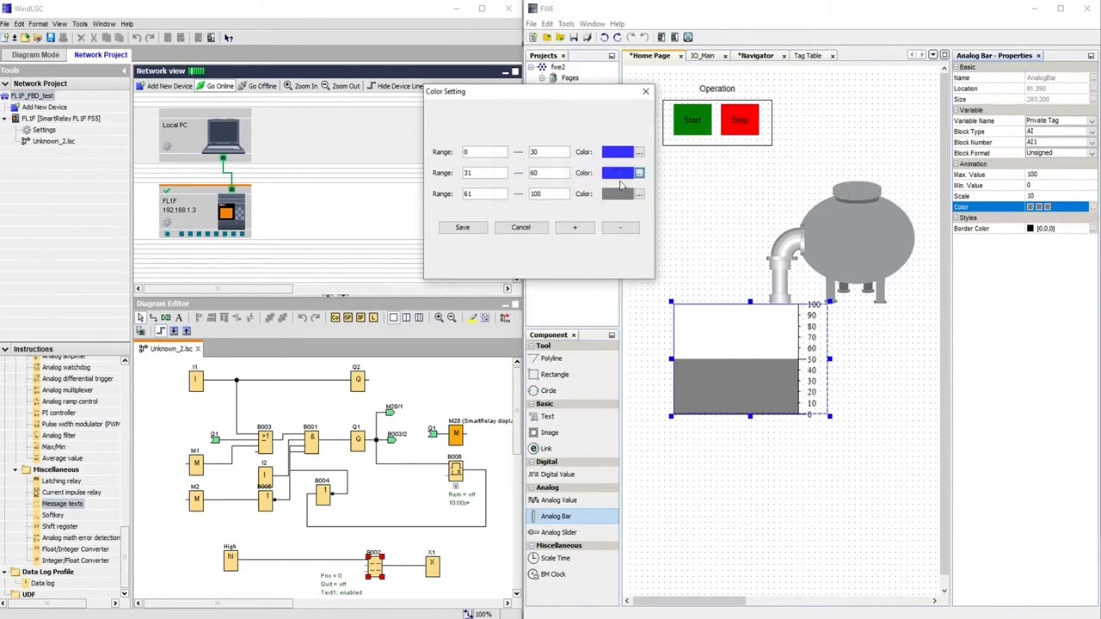
left_click(639, 195)
left_click(714, 178)
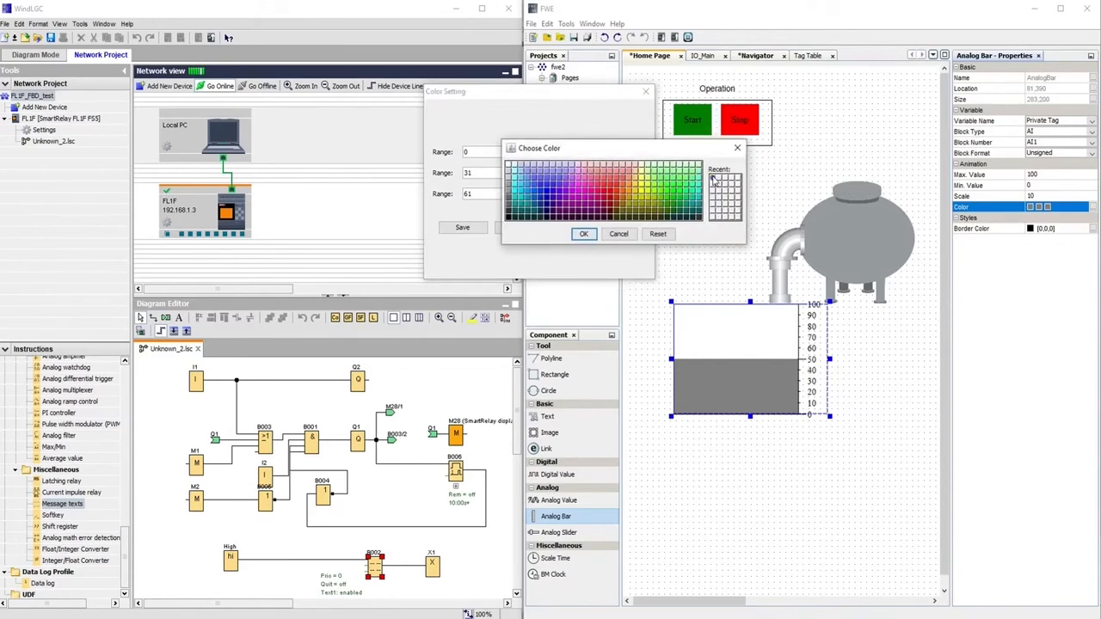
left_click(583, 233)
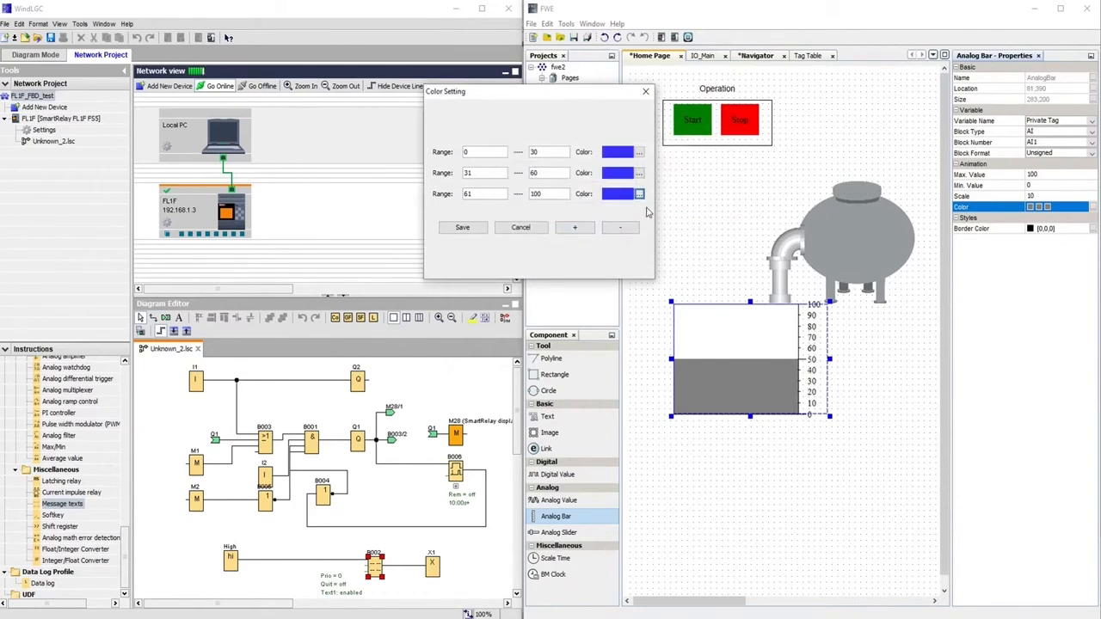
left_click(461, 228)
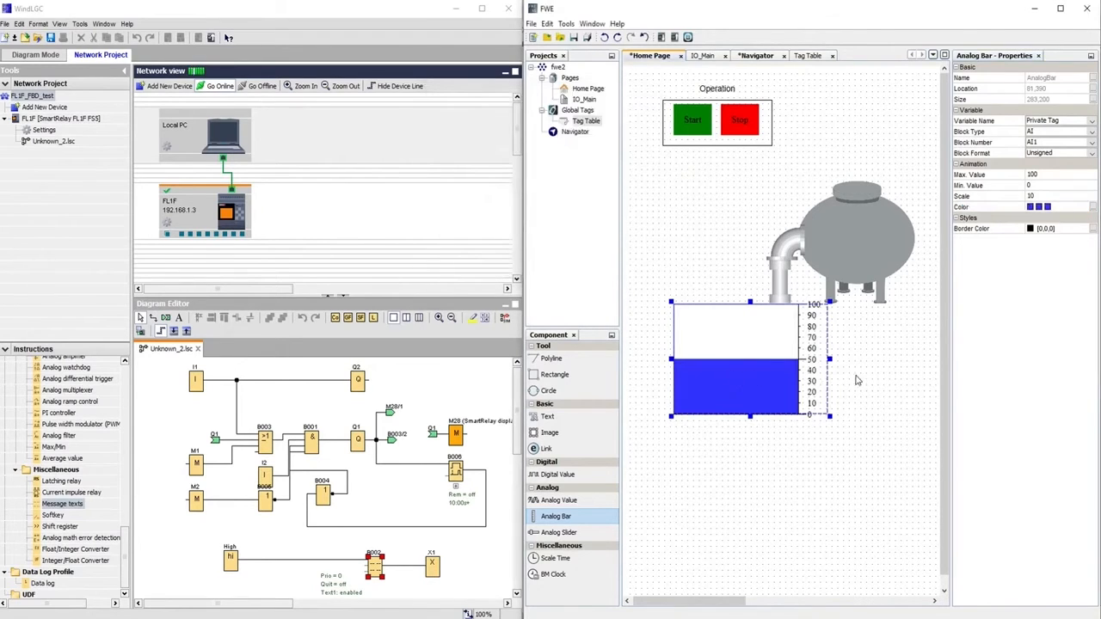
Set the level bar's Max. Value to 1000 and Scale to 100
left_click(1046, 174)
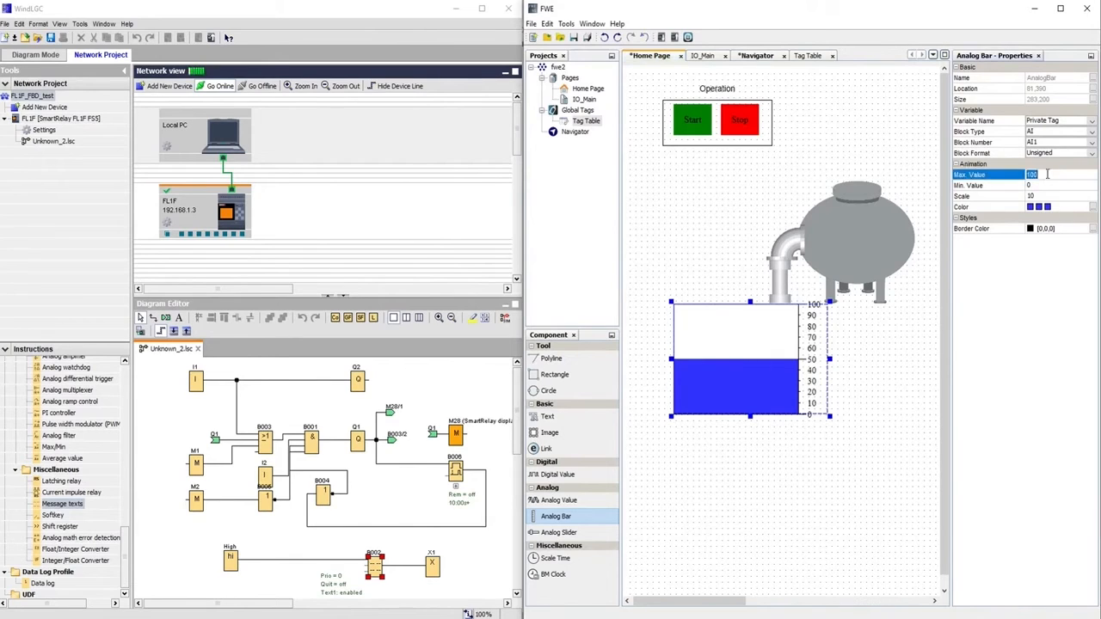
left_click(1046, 175)
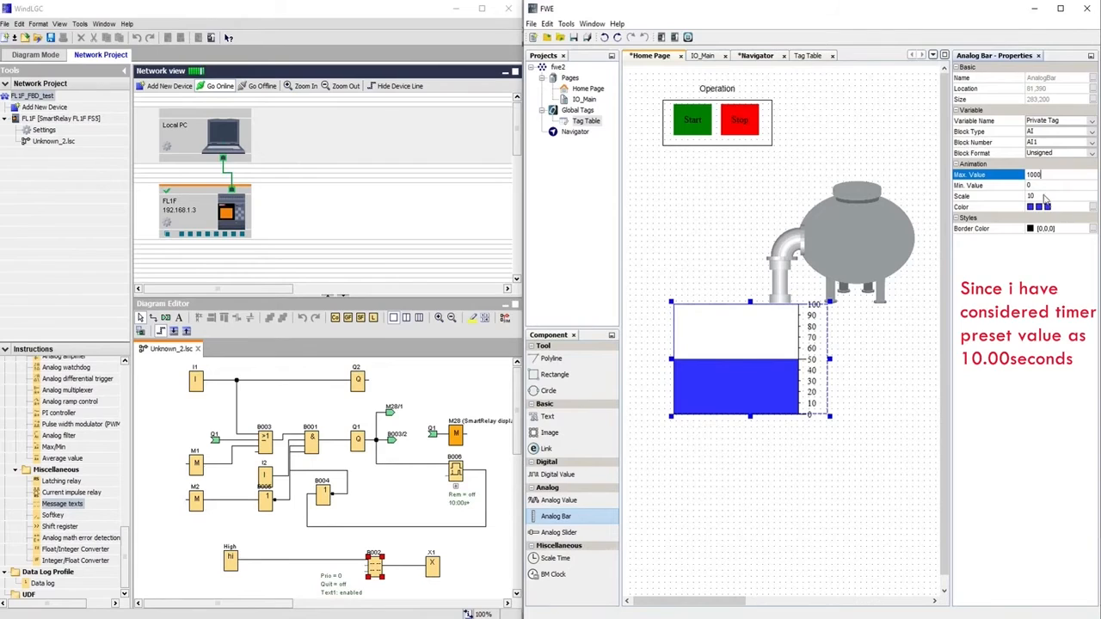
left_click(1043, 196)
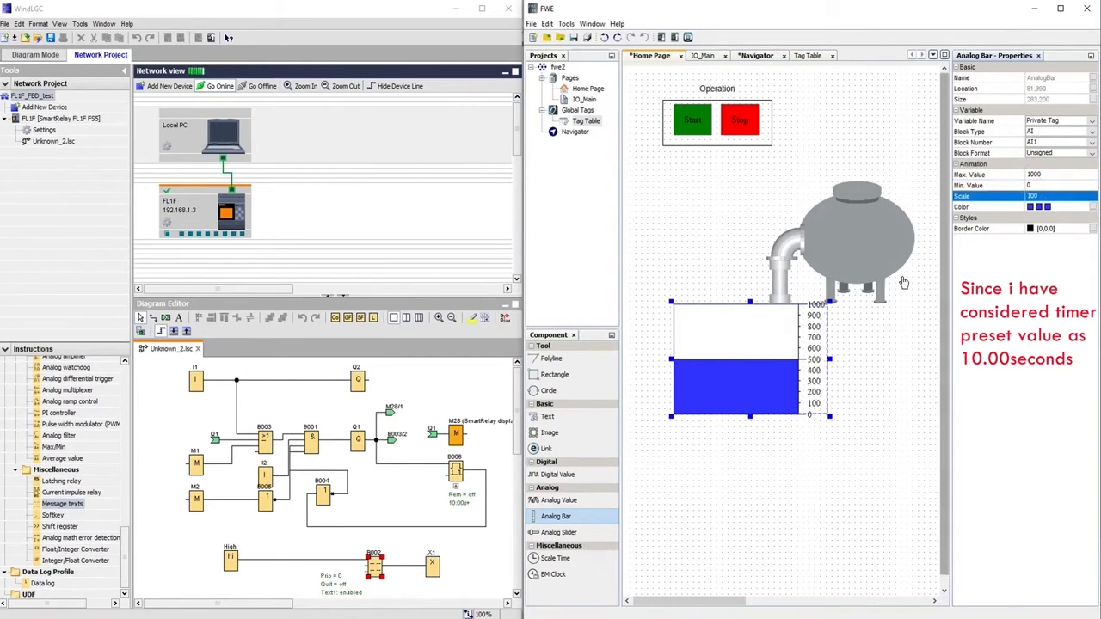
left_click(758, 368)
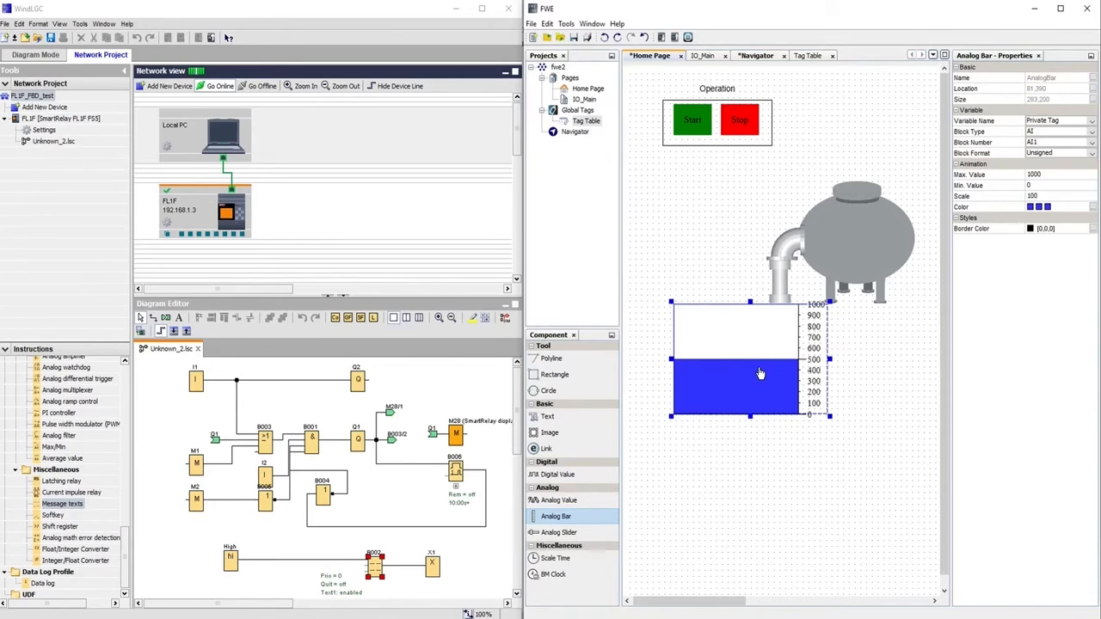
Paste a copy of the level bar and resize it onto the tank's side
key("ctrl+c")
key("ctrl+v")
left_click(852, 264)
left_click_drag(852, 264, 855, 261)
left_click_drag(734, 598, 759, 598)
left_click_drag(867, 316, 856, 271)
left_click_drag(835, 235, 825, 235)
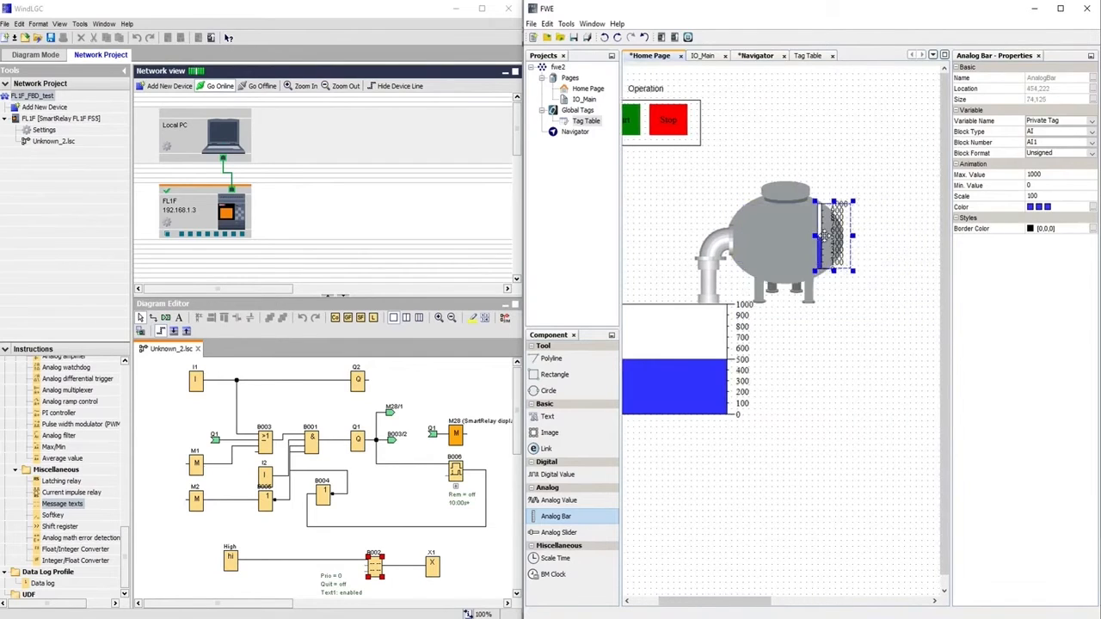
left_click(892, 240)
left_click_drag(746, 599, 698, 599)
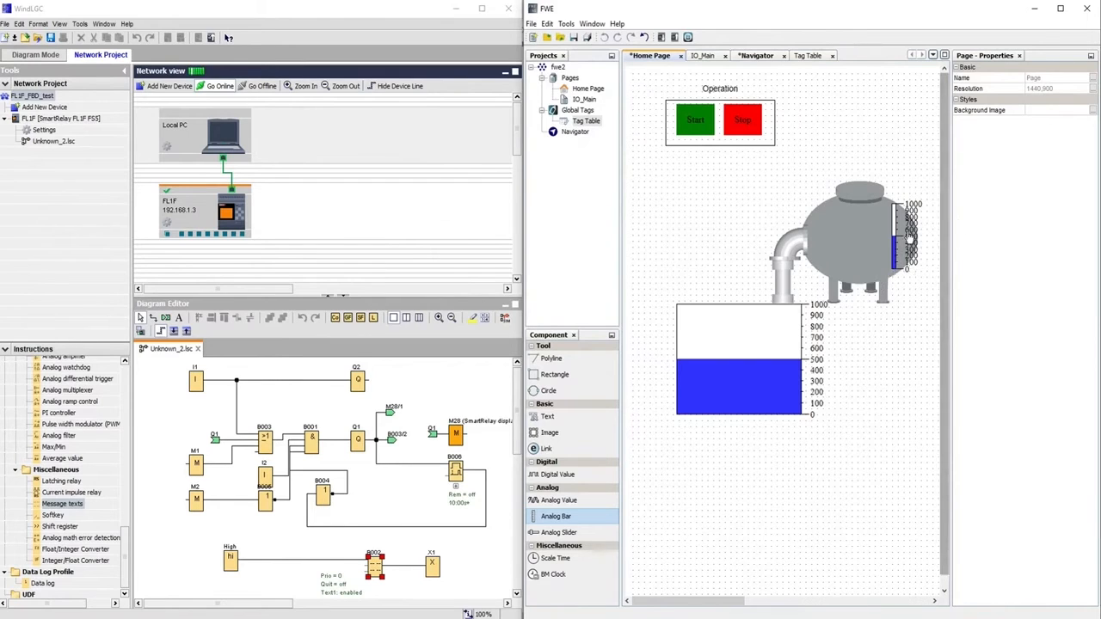
left_click(897, 239)
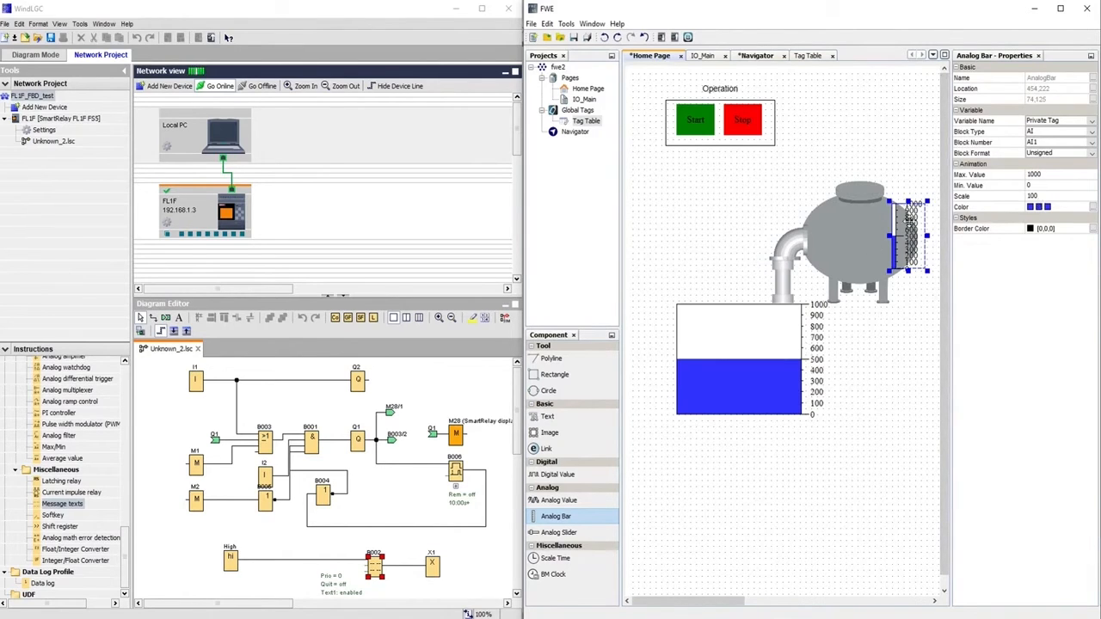
left_click(457, 473)
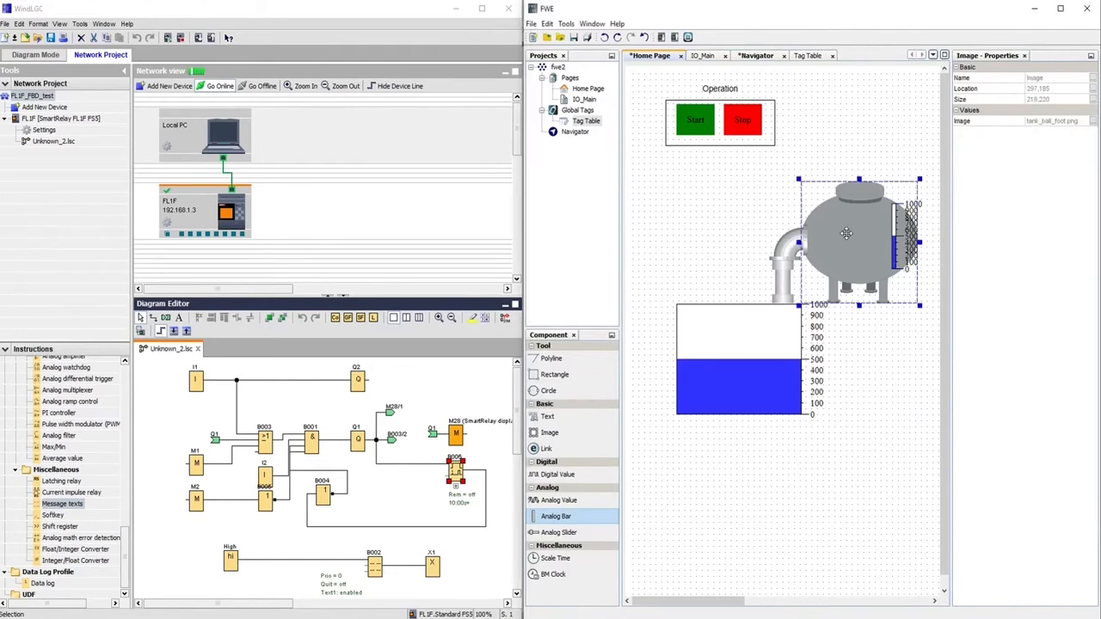
Compare the large and small bars' Block Type/Number to confirm both use AI1, then activate WindLGC
left_click(736, 366)
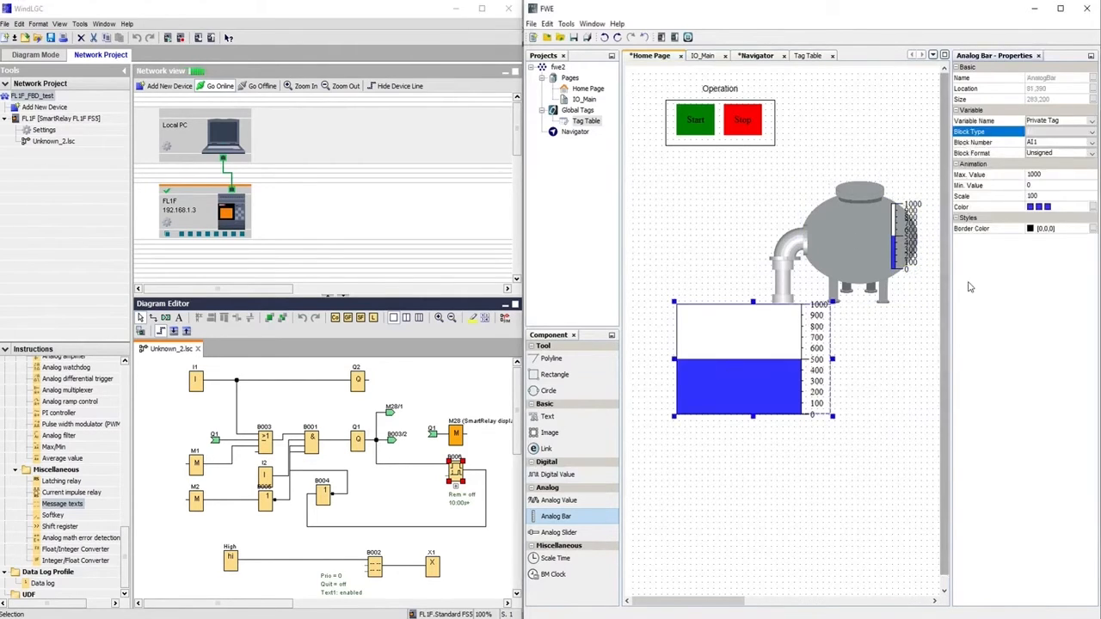
left_click(890, 241)
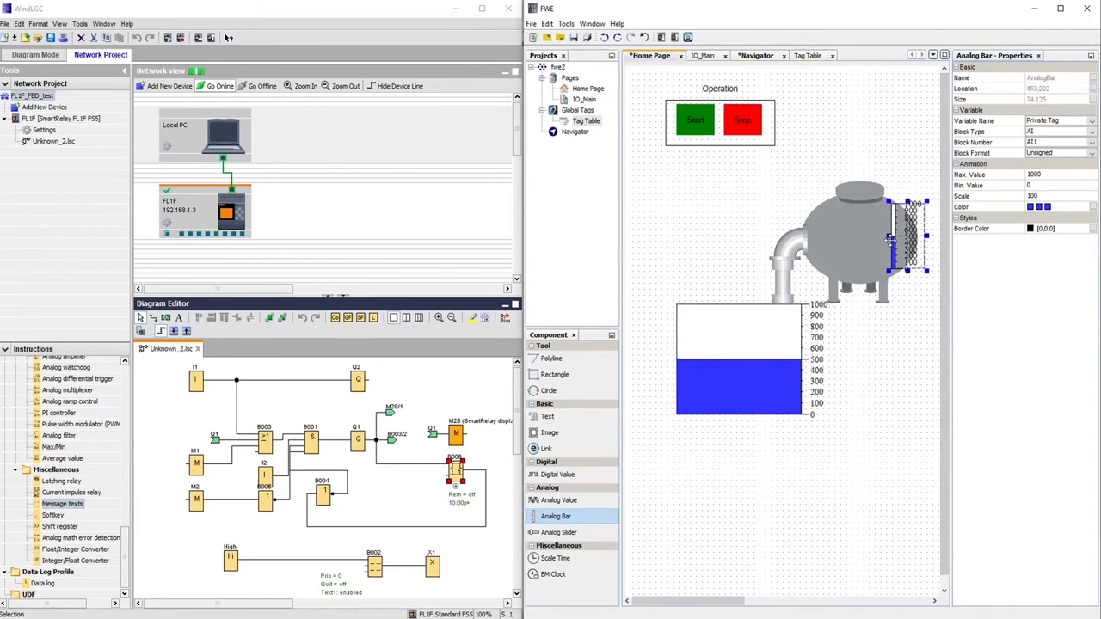
left_click(761, 365)
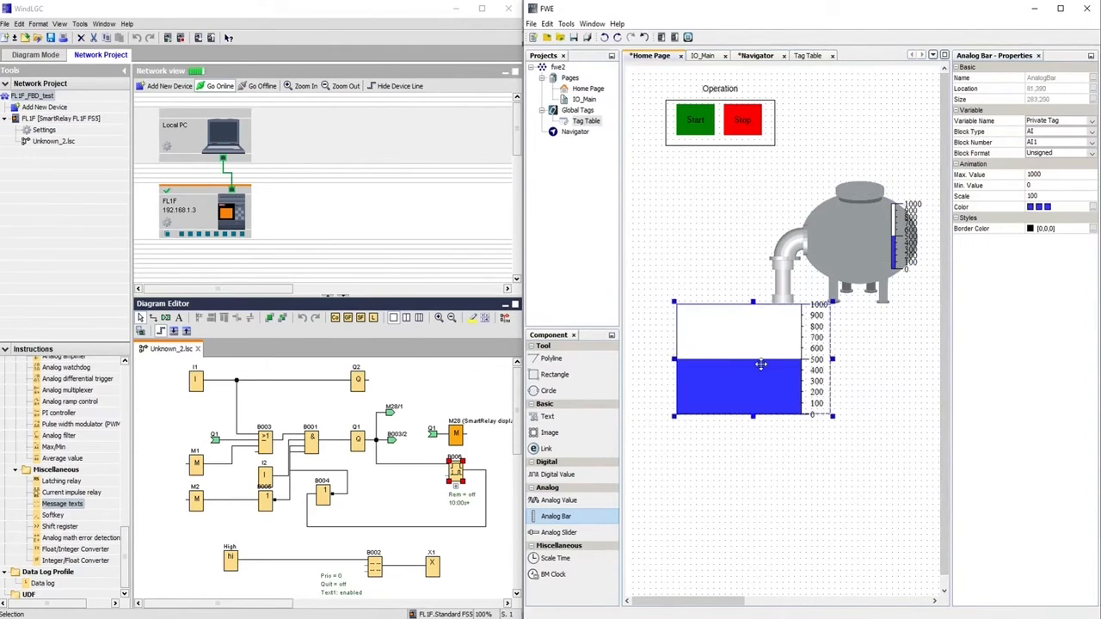
left_click(896, 248)
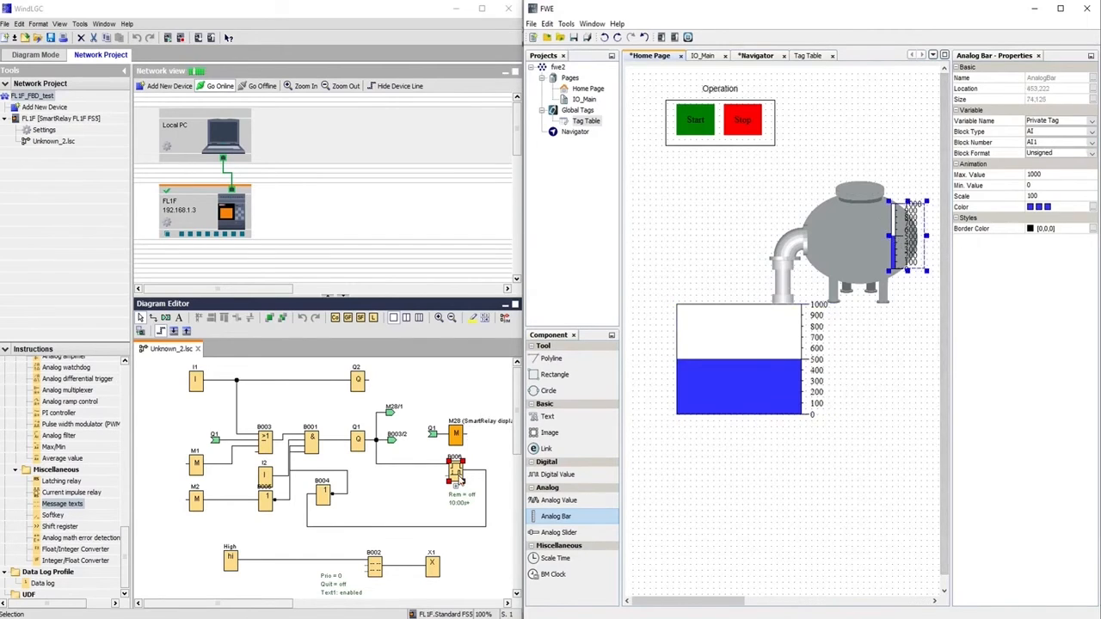
left_click(460, 481)
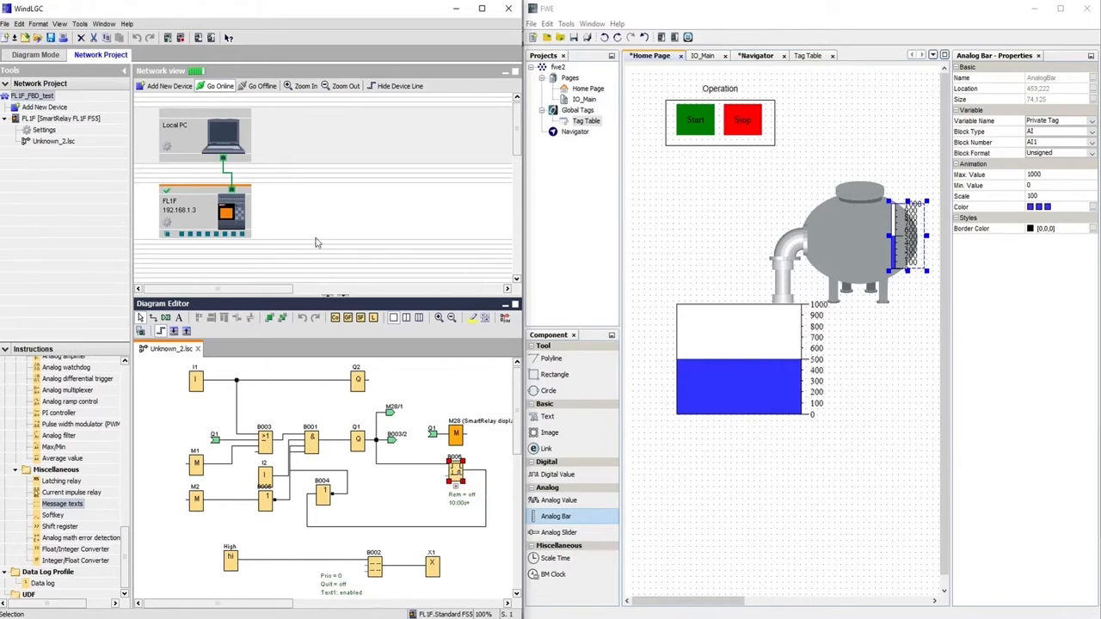
Verify in Parameter VM Mapping that B006 Current Time is at address 0 and Remaining Time at address 2
left_click(79, 24)
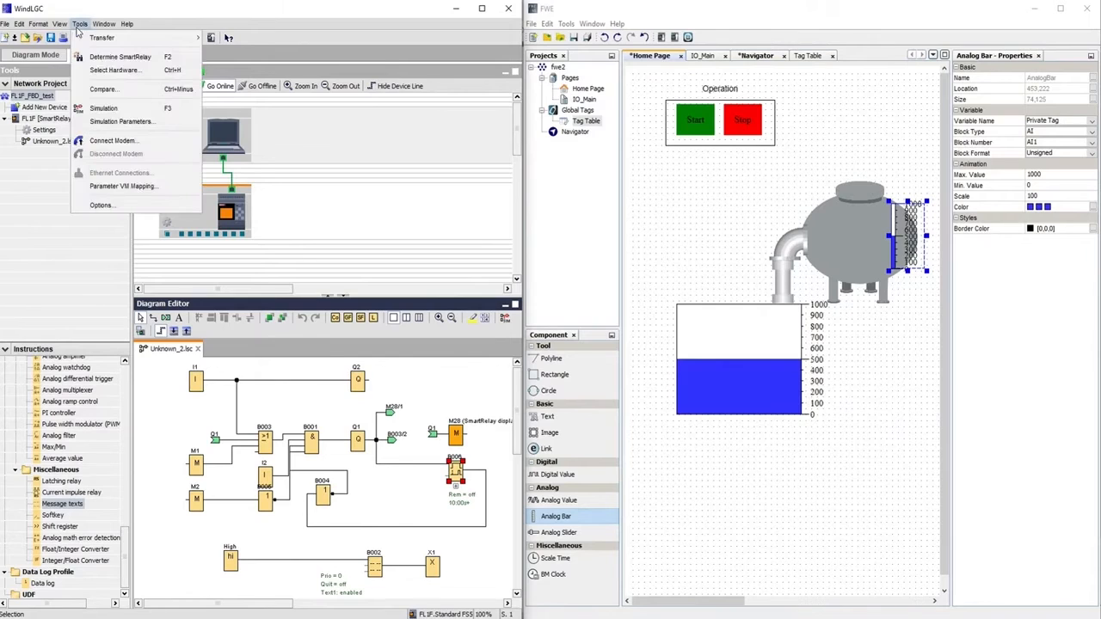
left_click(121, 187)
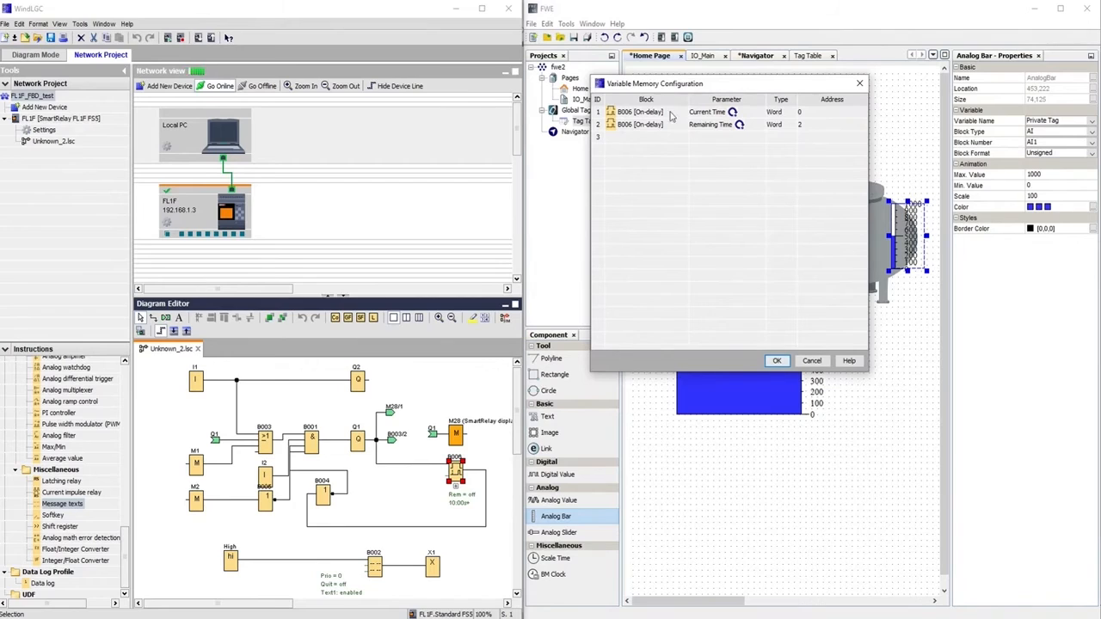
left_click(662, 113)
left_click(701, 114)
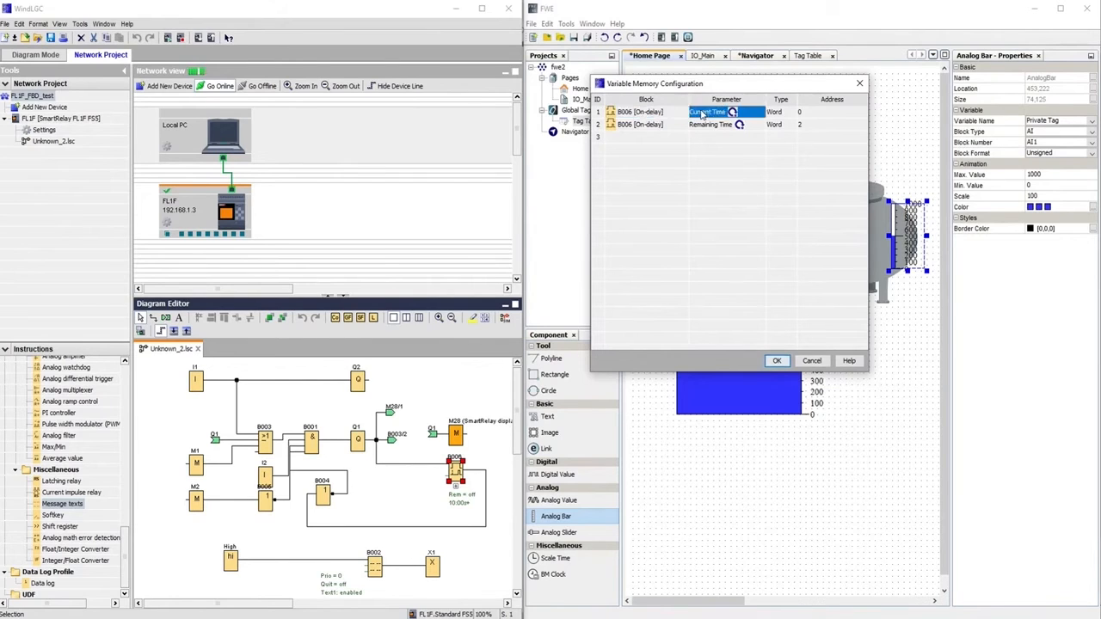
left_click(702, 128)
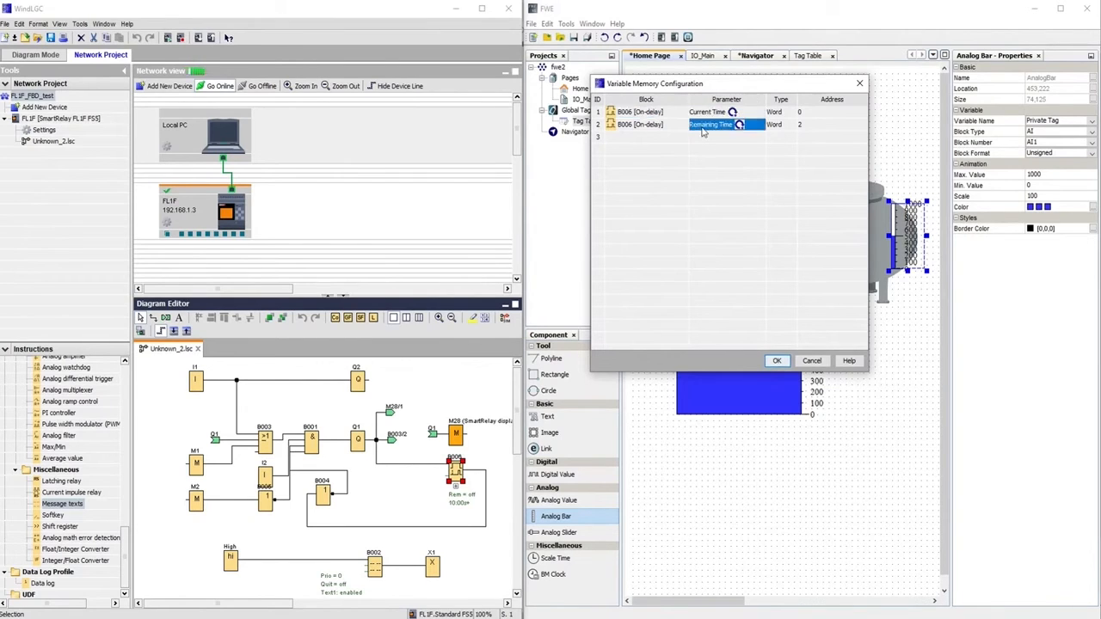
left_click(807, 115)
left_click(808, 127)
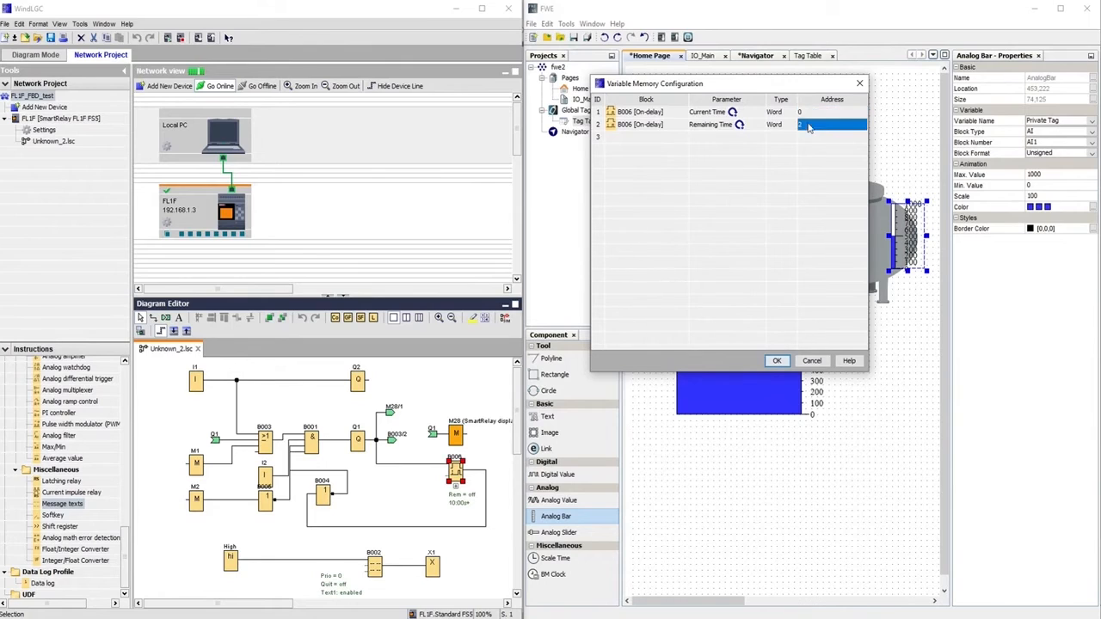
left_click(860, 83)
left_click(901, 220)
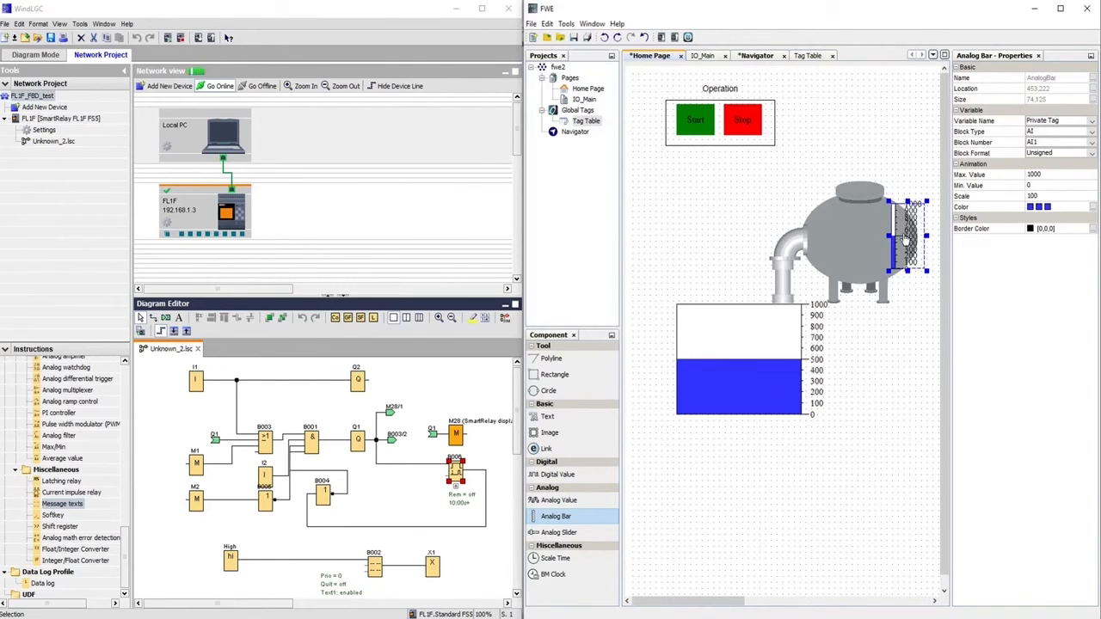
Link the small tank bar to block type VW, block number 2
left_click(1090, 134)
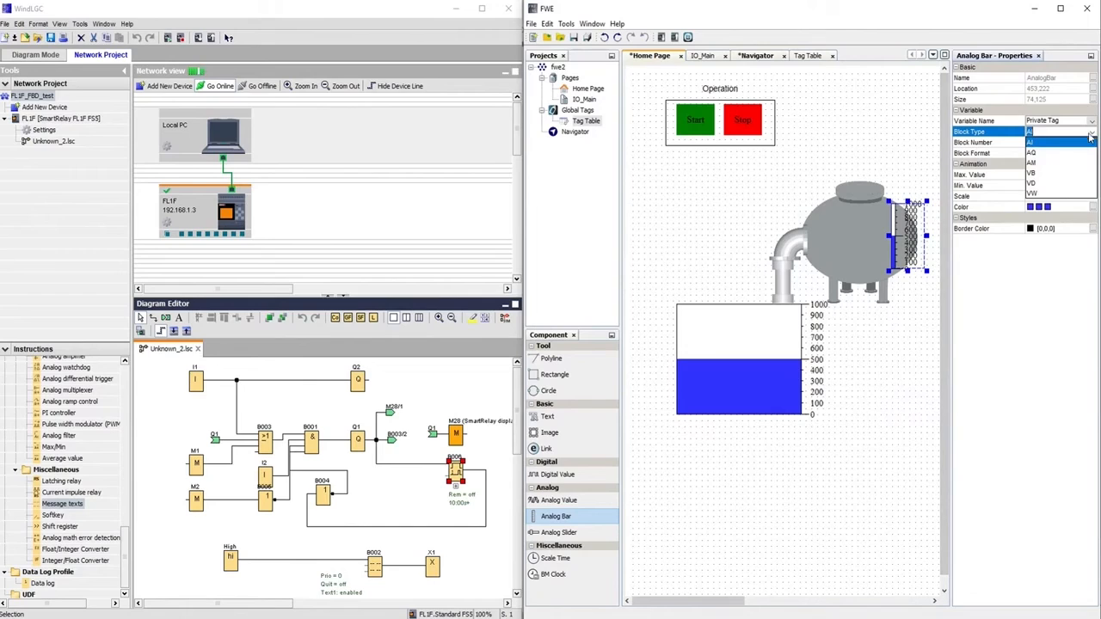
left_click(1058, 194)
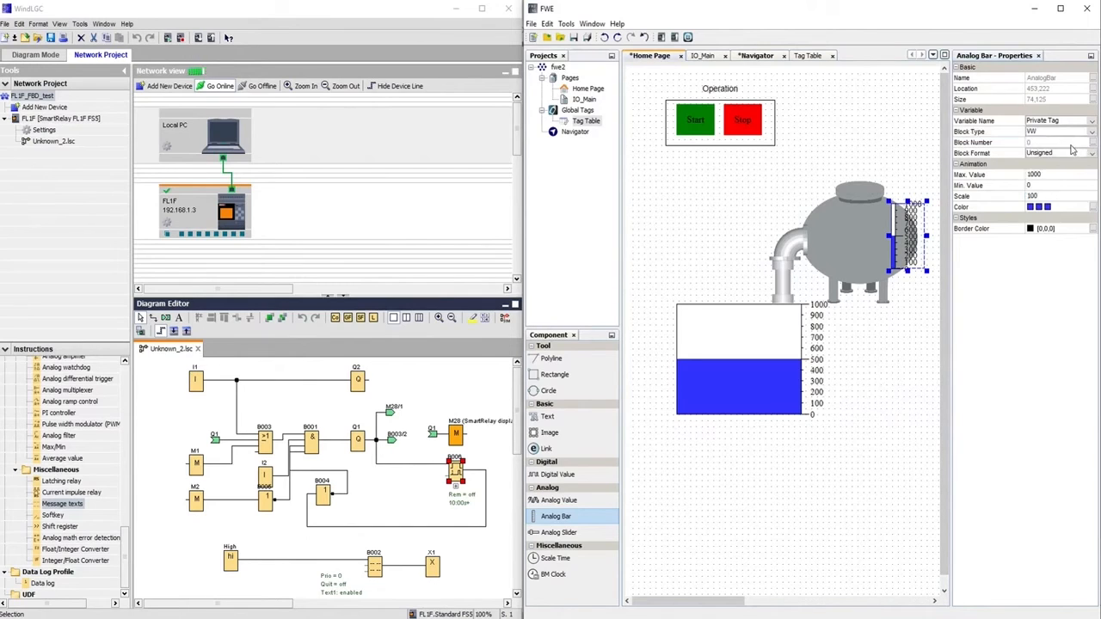
left_click(1073, 144)
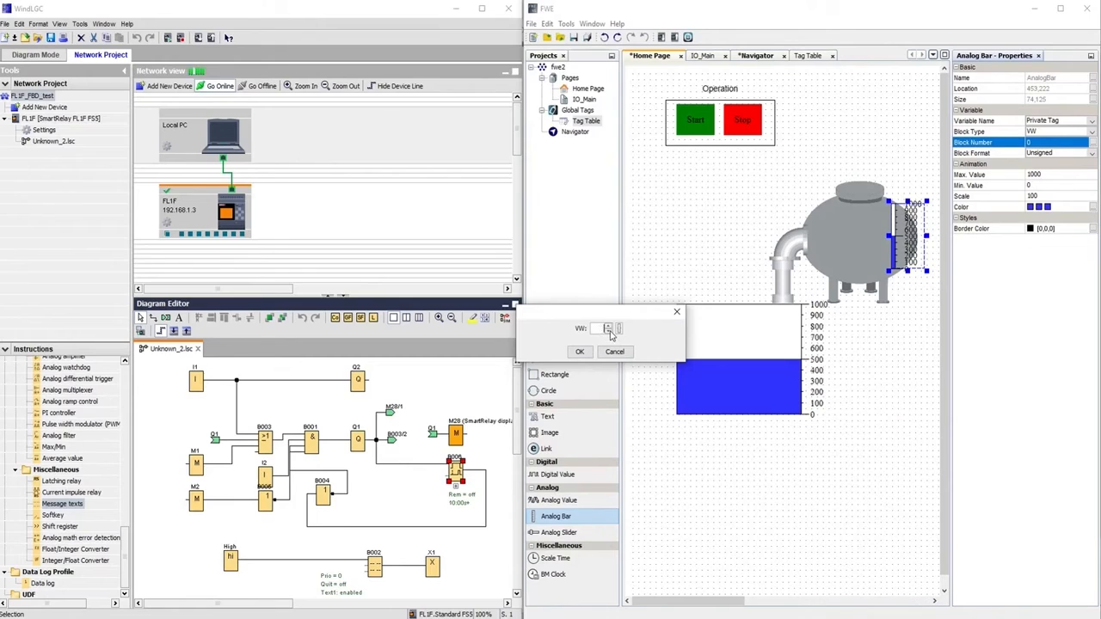
left_click(579, 351)
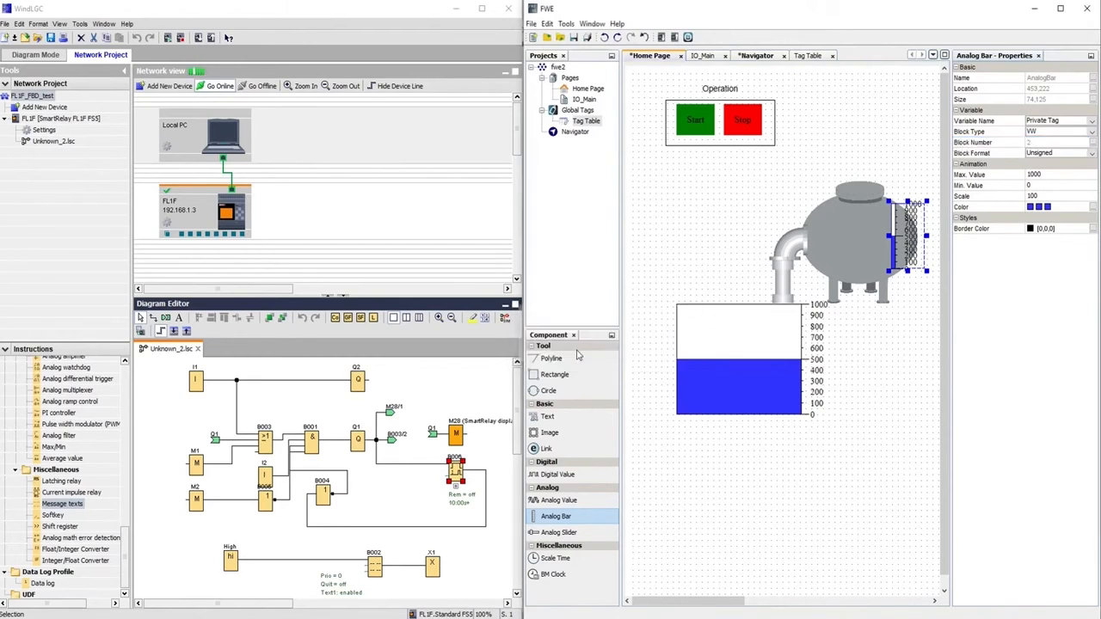
Link the large level bar to VW 0 and pick the Digital Value component
left_click(759, 343)
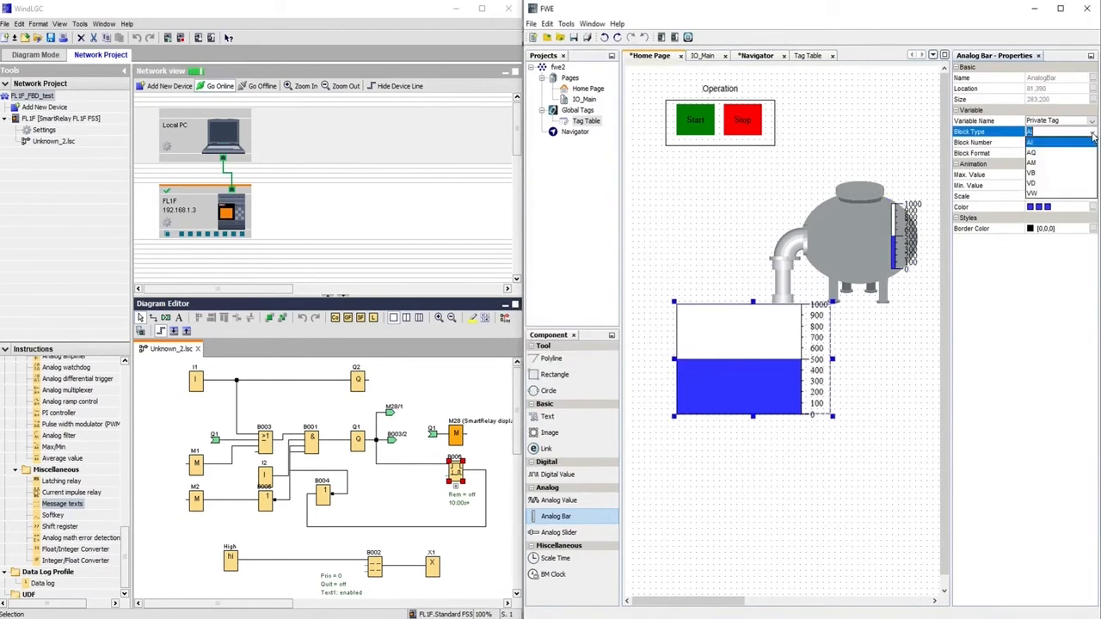
left_click(1036, 193)
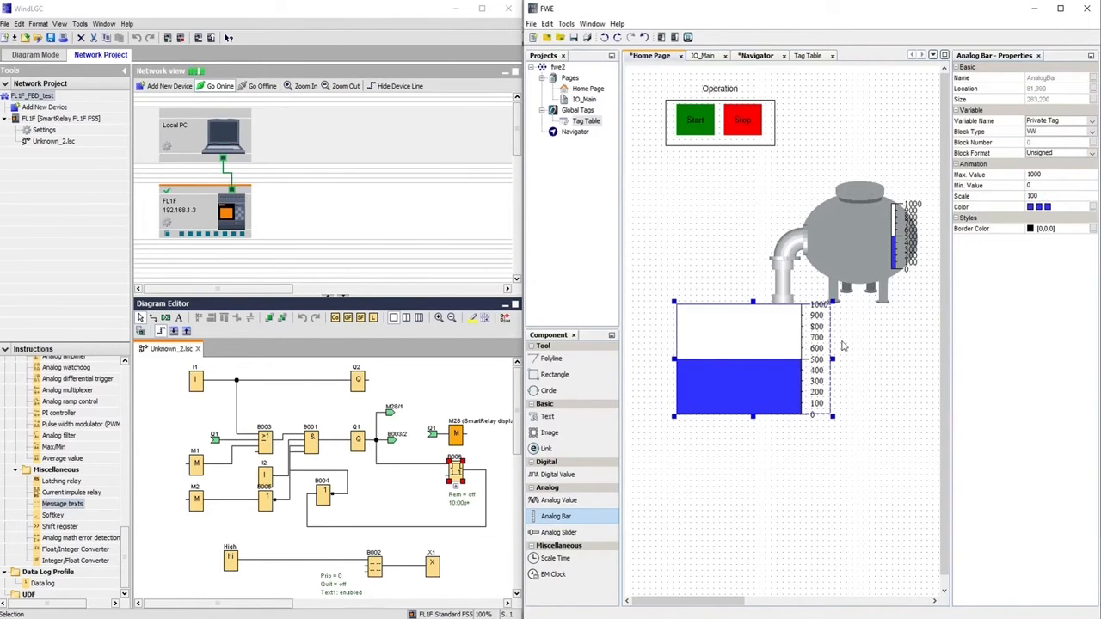
key("Tab")
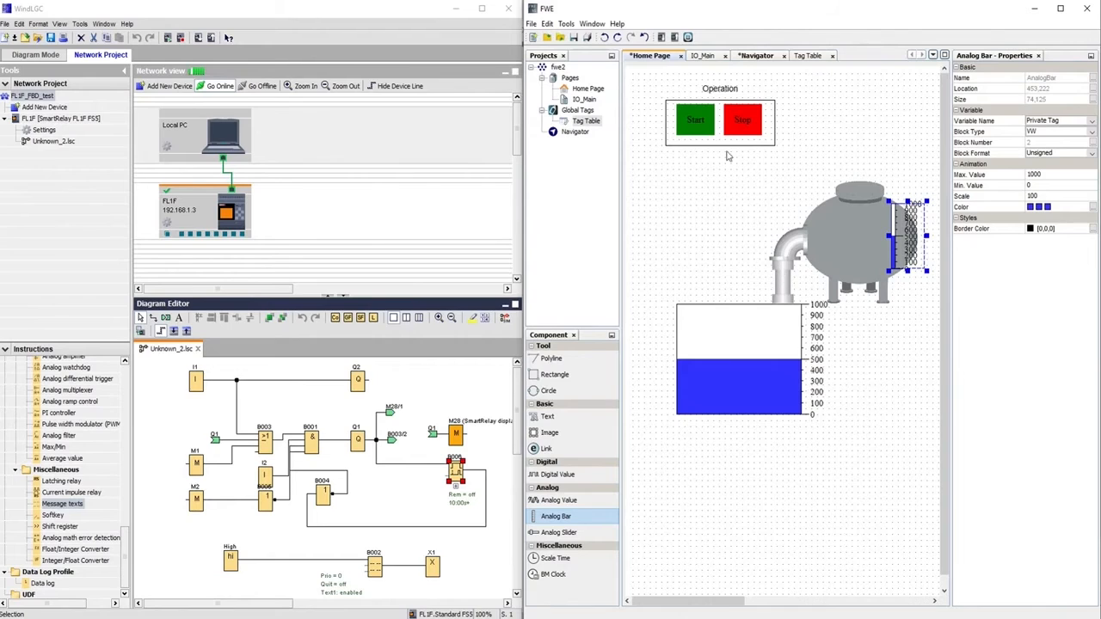
left_click(360, 443)
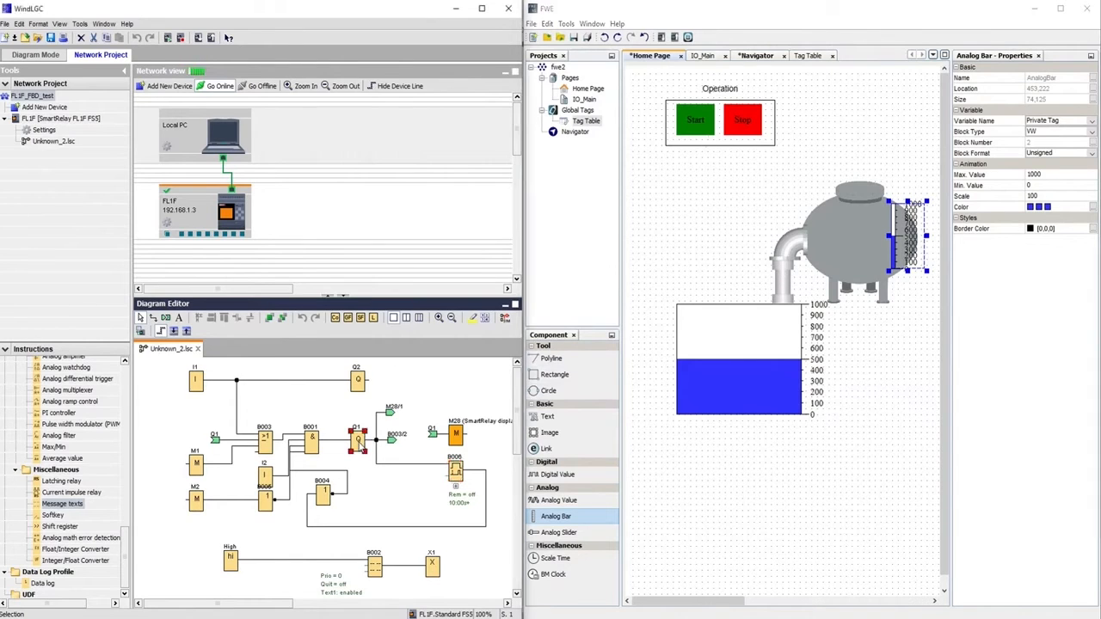
left_click(555, 474)
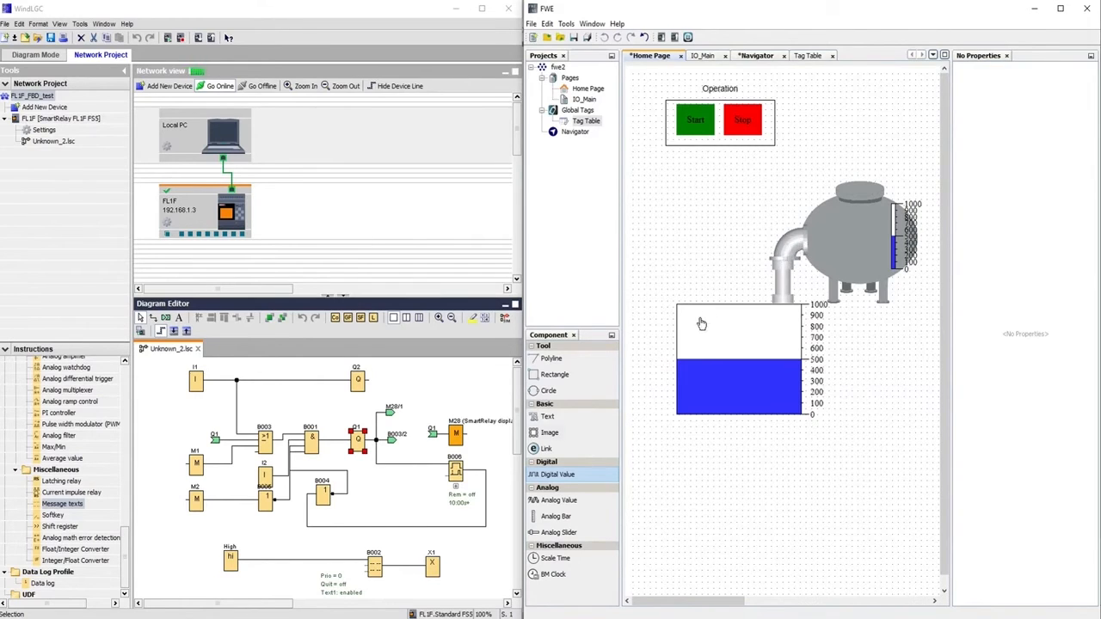
Place a Digital Value on the pipe bend with the animated ventilator as its ON image
left_click_drag(555, 484, 767, 232)
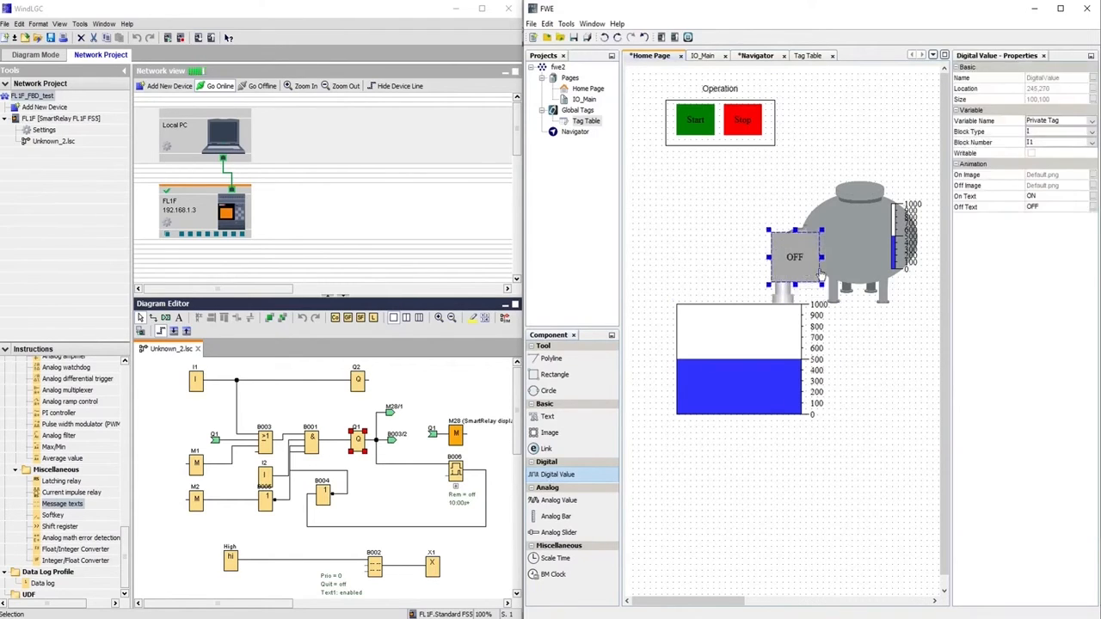
left_click_drag(821, 286, 808, 278)
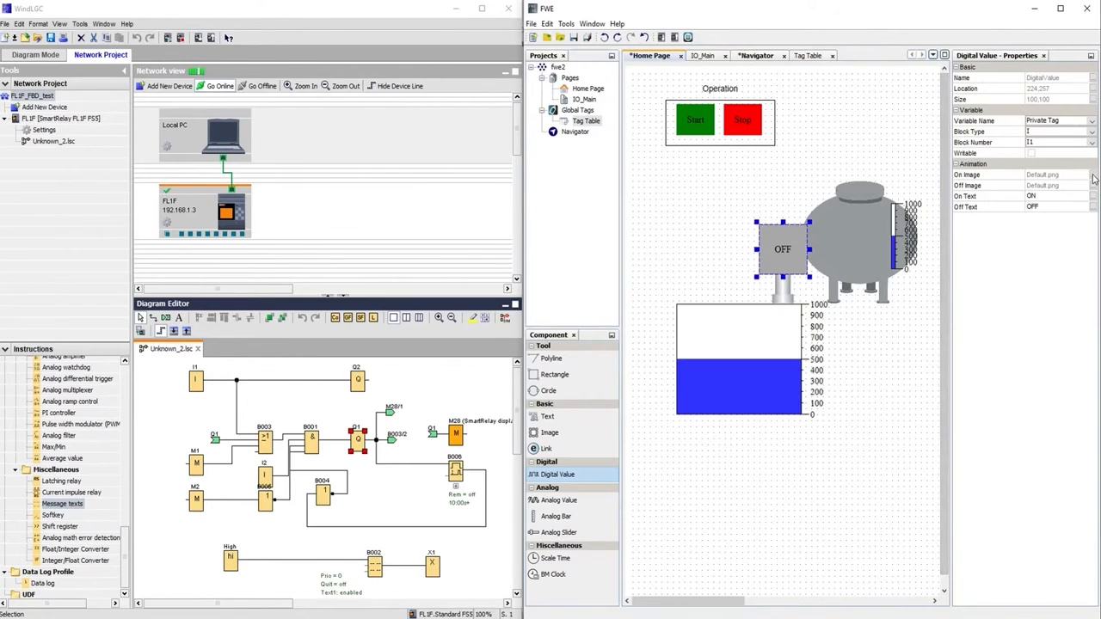
left_click(1092, 176)
left_click(623, 154)
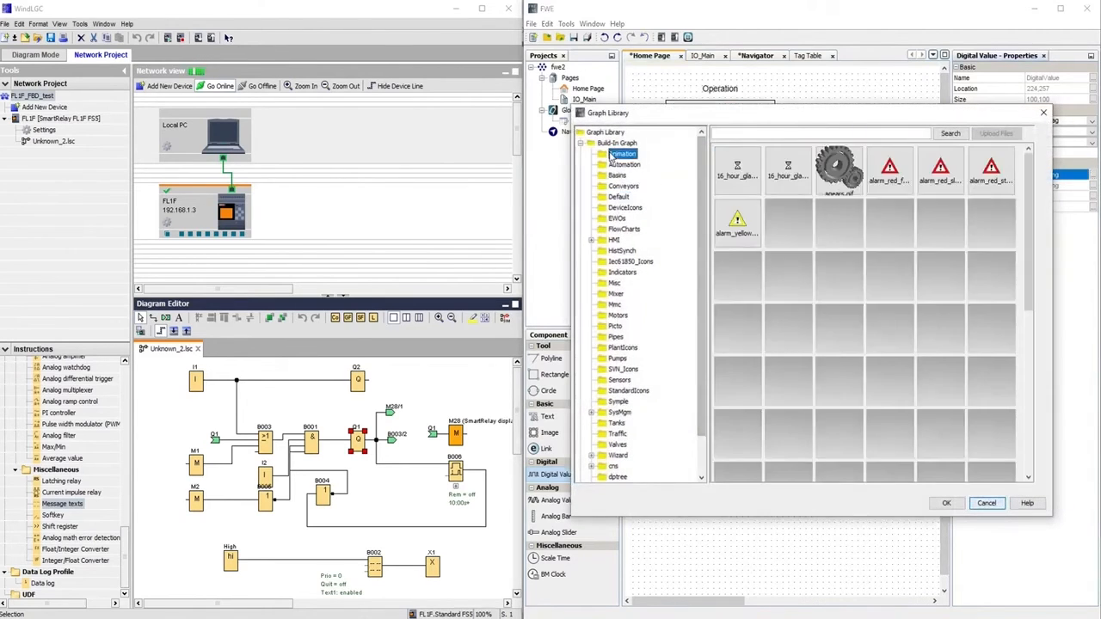
scroll(946, 327, "down", 5)
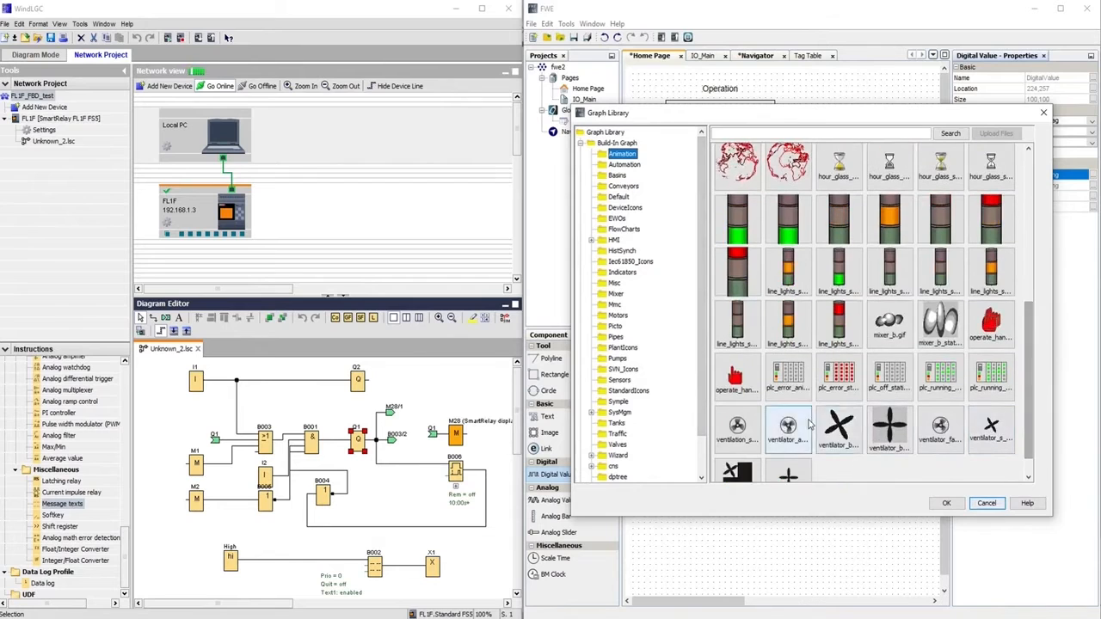
left_click(778, 435)
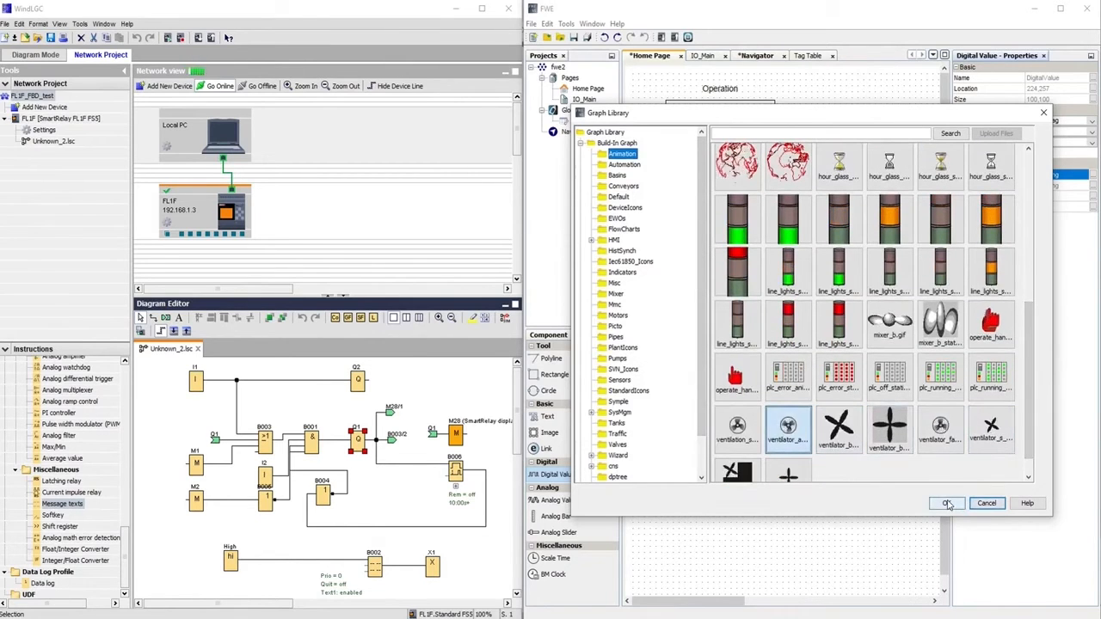
left_click(946, 504)
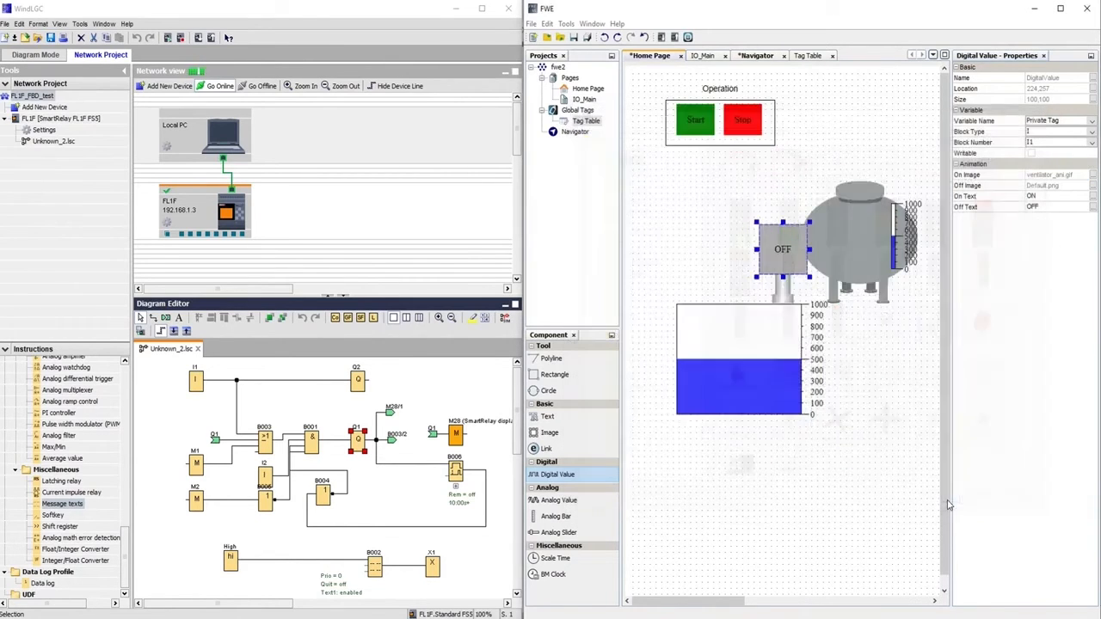
Set ventilator_static.gif as the fan's OFF image and edit its ON/OFF text labels
left_click(1093, 185)
left_click(622, 153)
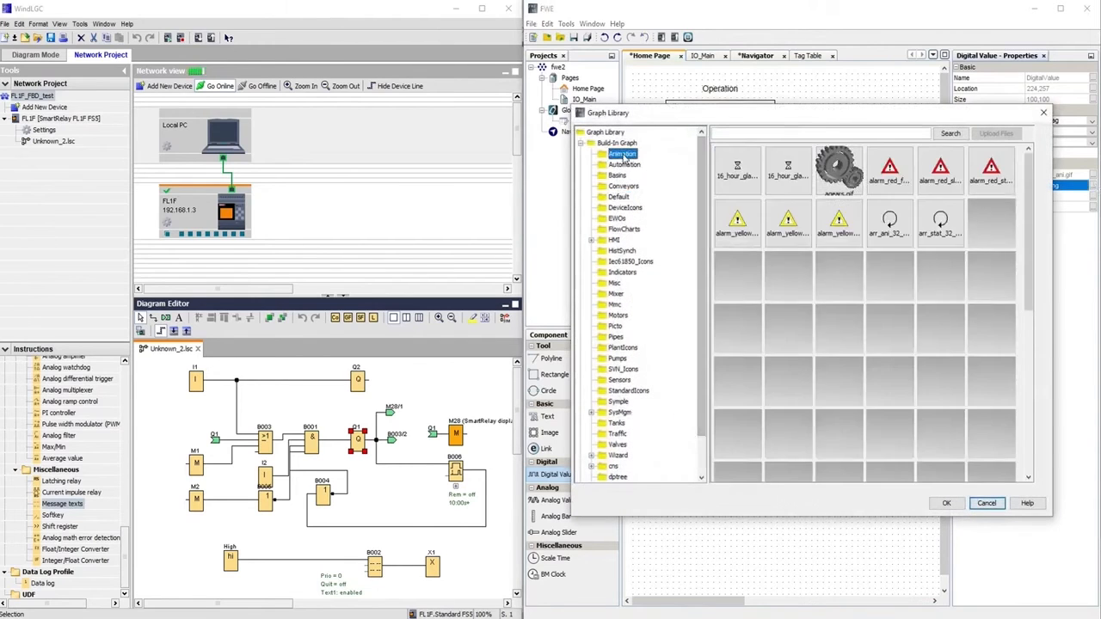
scroll(948, 222, "down", 5)
left_click(736, 445)
left_click(946, 504)
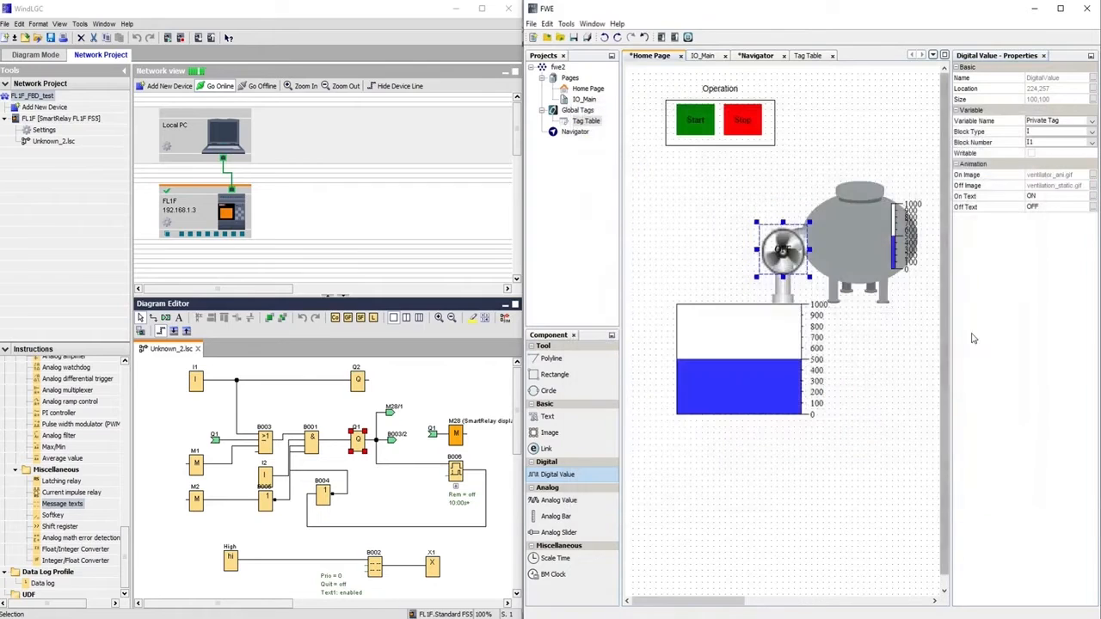
left_click(1068, 196)
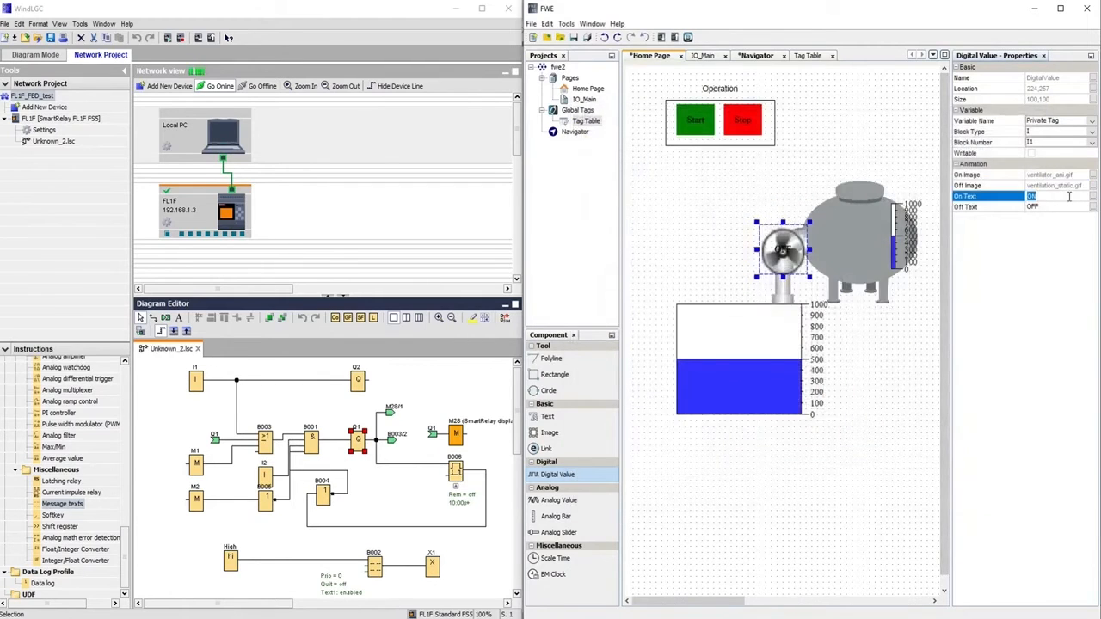
left_click(1047, 209)
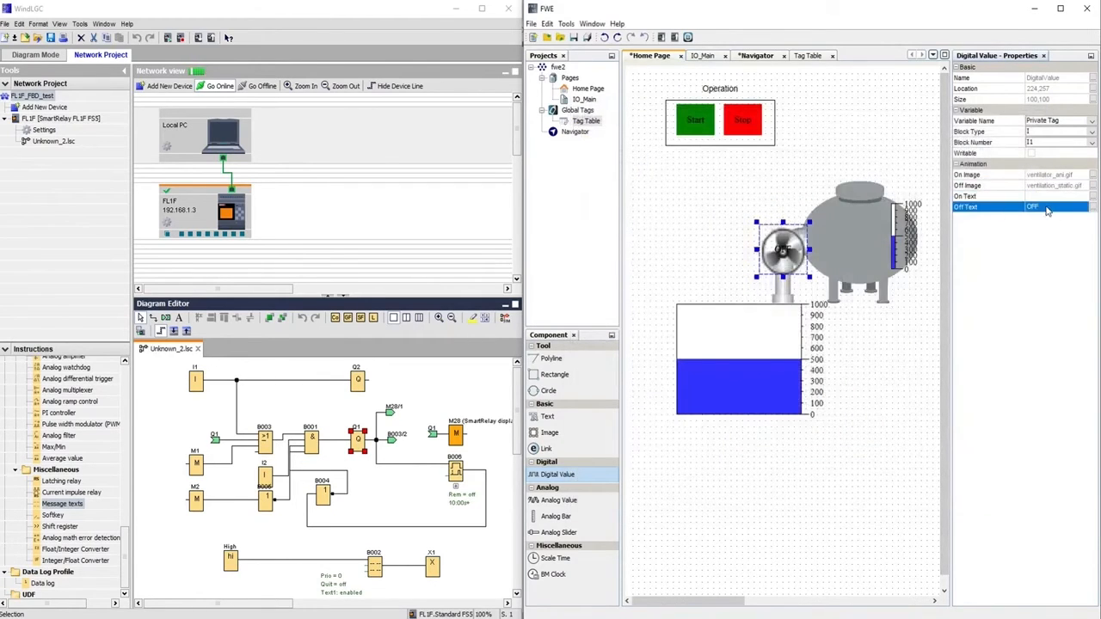
left_click(1047, 211)
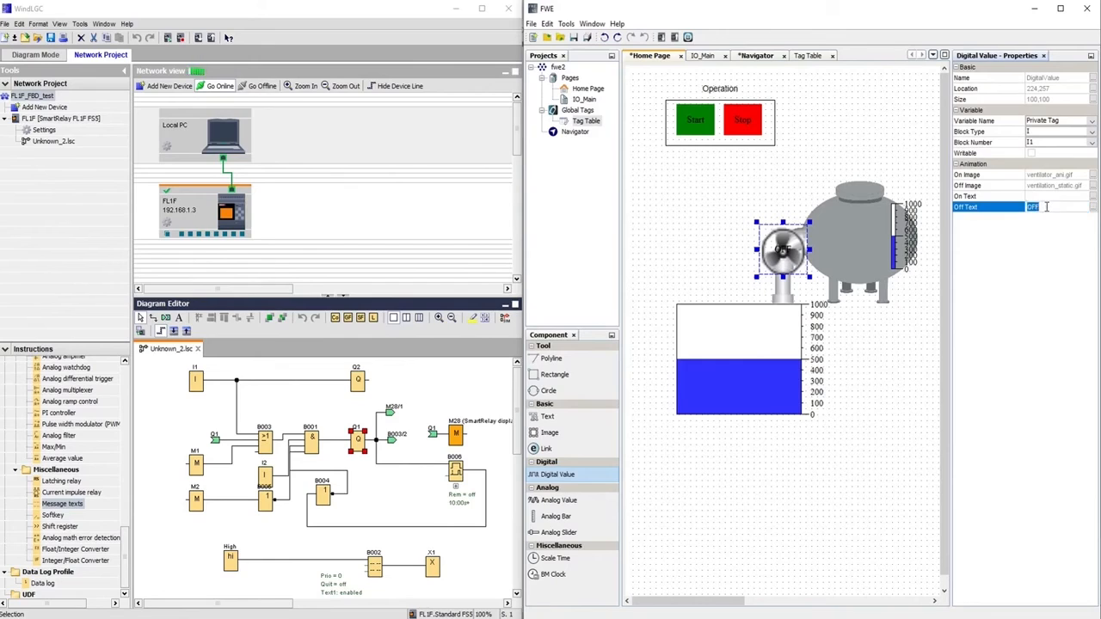
Bind the fan to output Q1 and resize it to 76 by 76
left_click(1092, 133)
left_click(1054, 153)
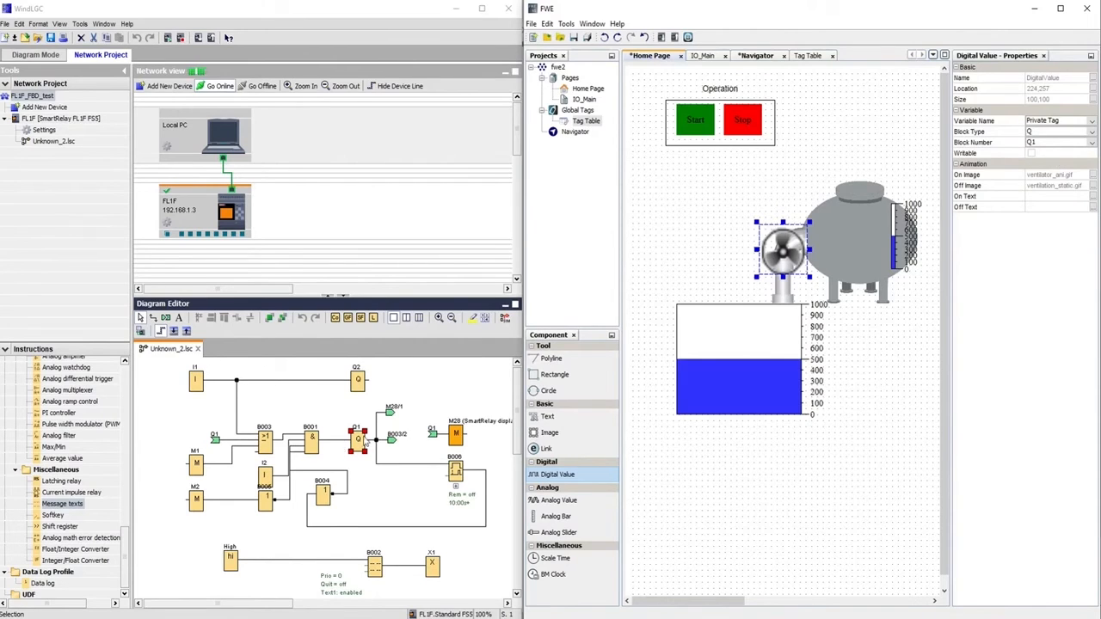
left_click_drag(809, 281, 790, 253)
left_click(714, 256)
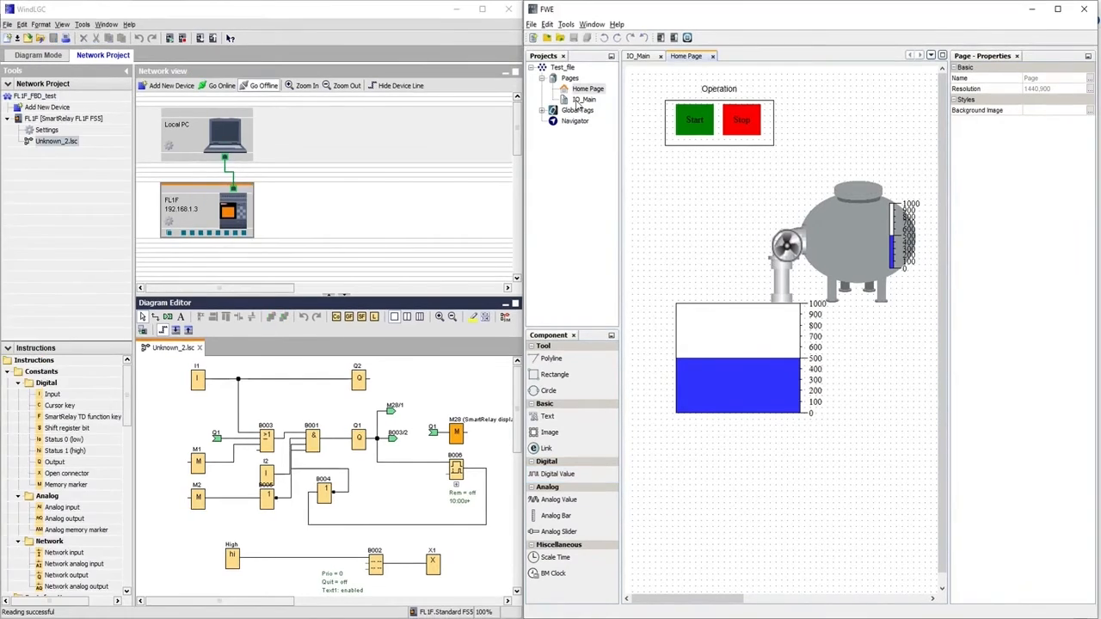
On IO_Main, add a status indicator and text label, giving I1's indicator Chartreuse.png as its On Image
double_click(578, 100)
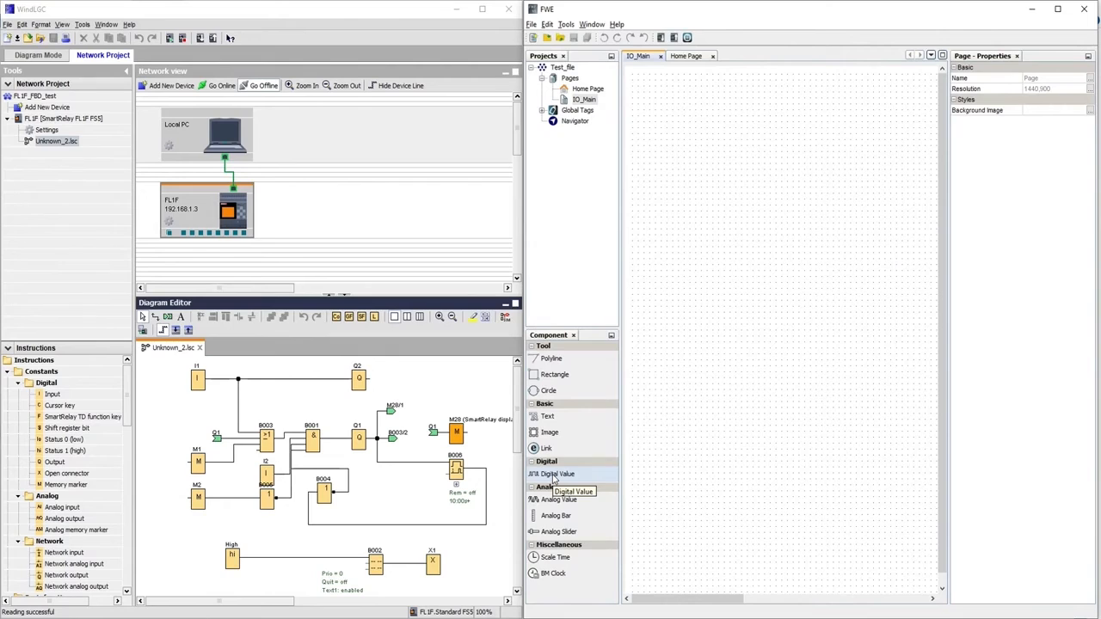
left_click_drag(555, 478, 739, 142)
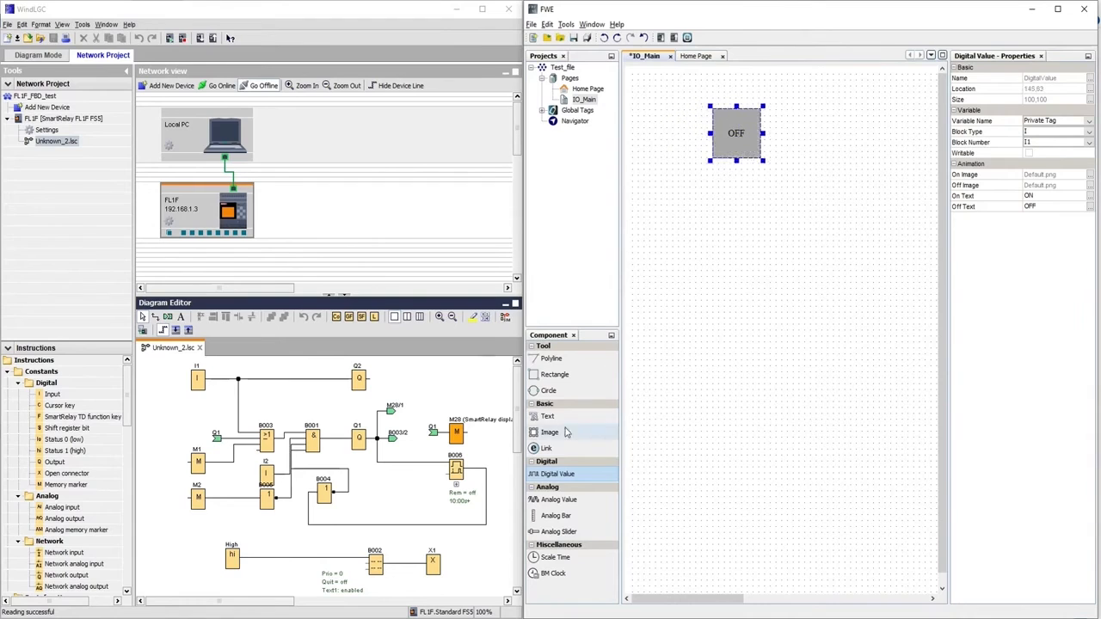
left_click_drag(550, 418, 675, 136)
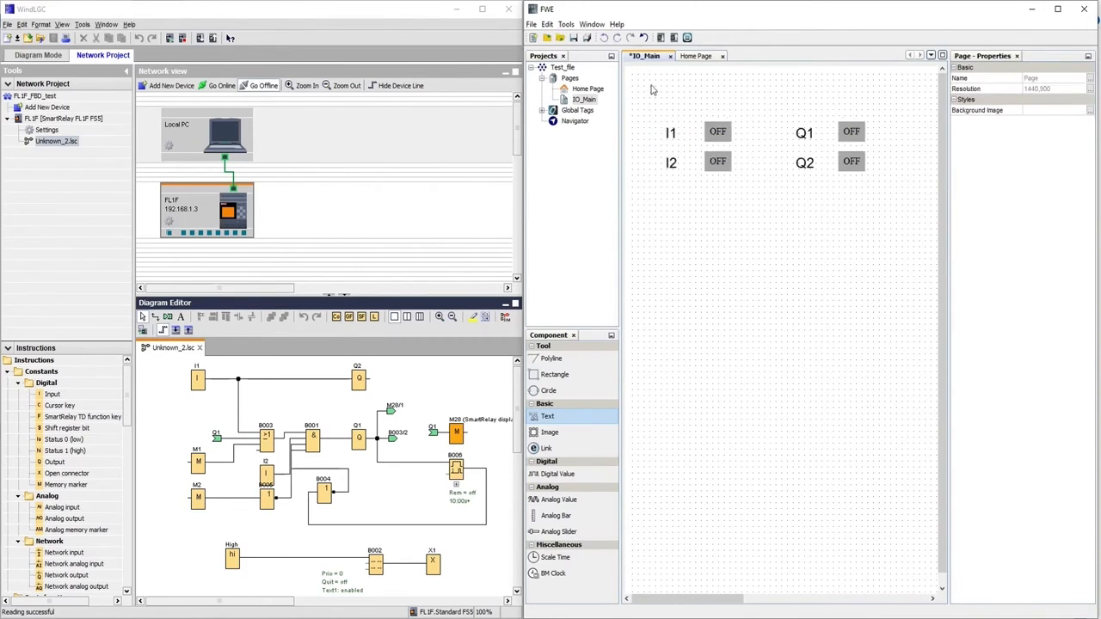
left_click(718, 133)
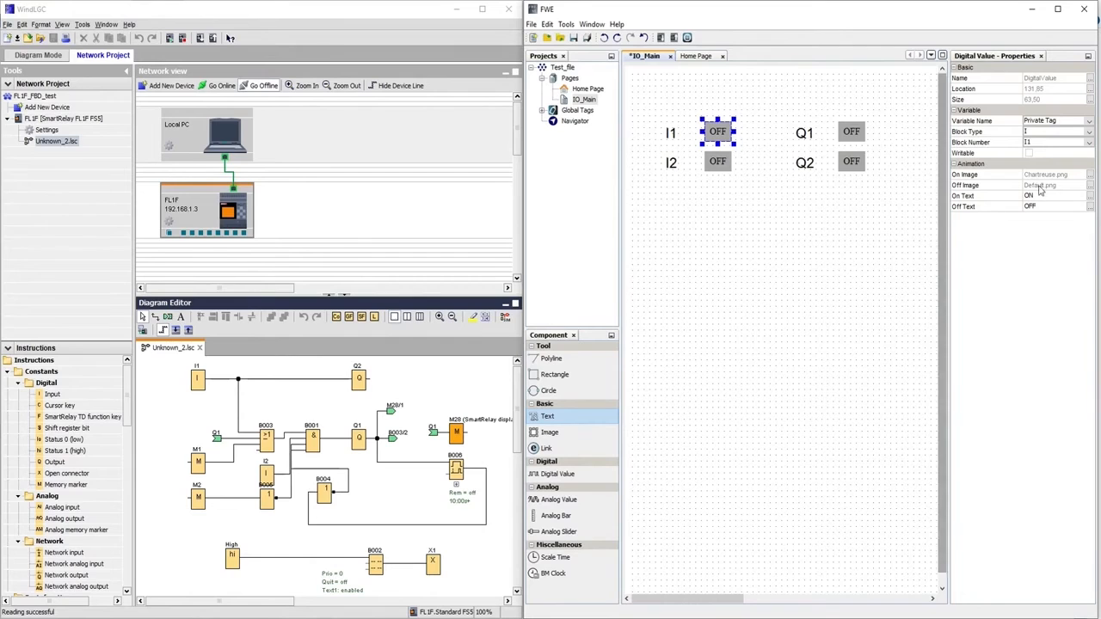
left_click(1093, 178)
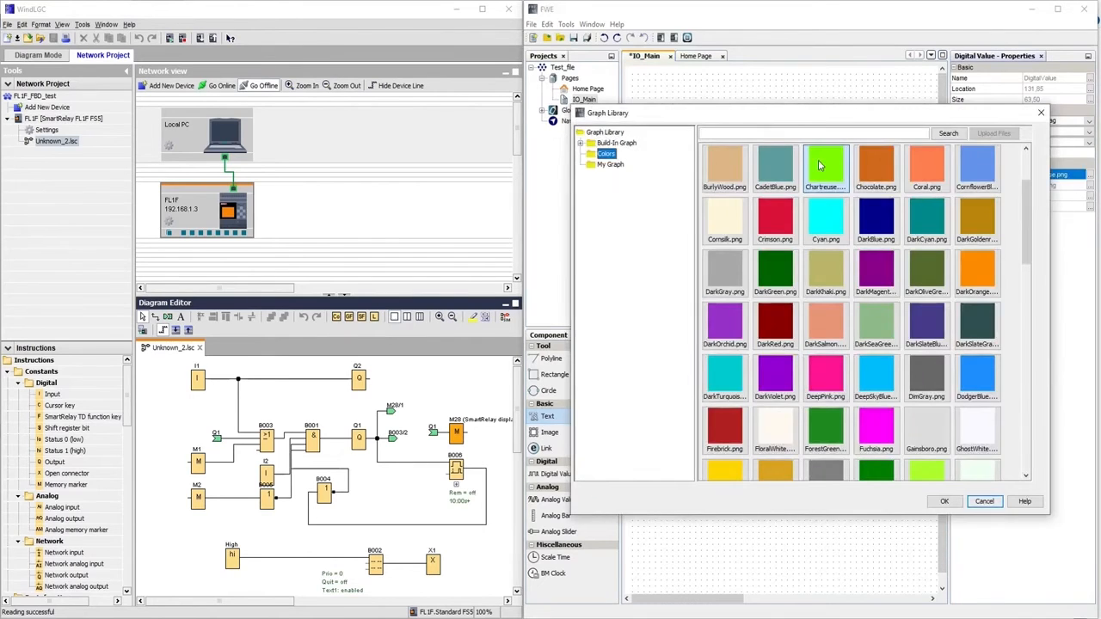
left_click(984, 501)
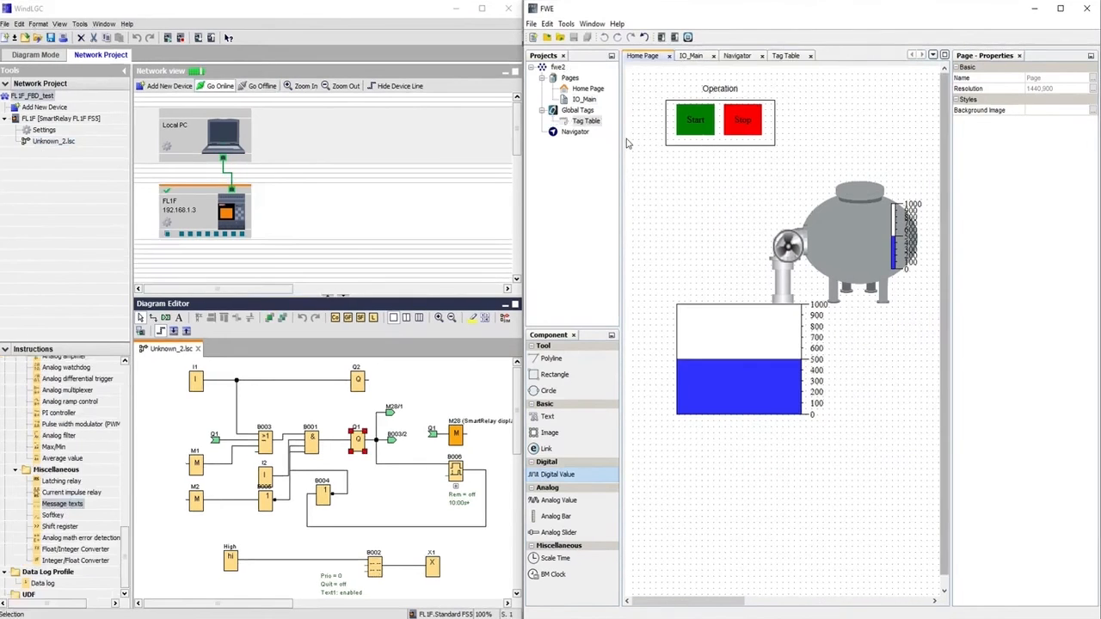
Save the web project with Save As under the file name Test_file
left_click(532, 24)
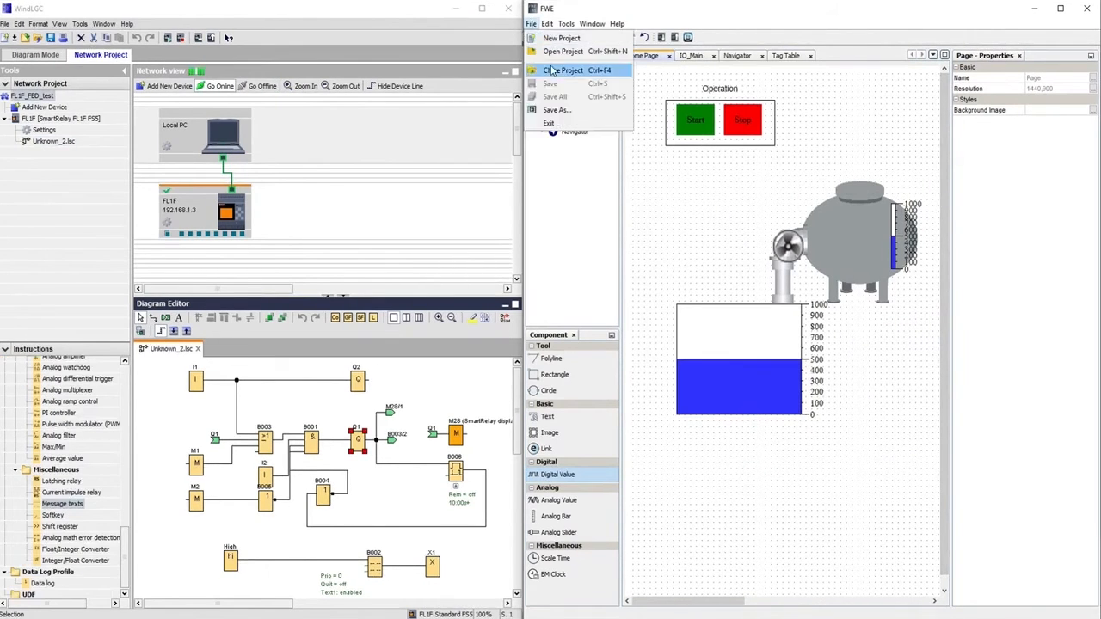
left_click(685, 194)
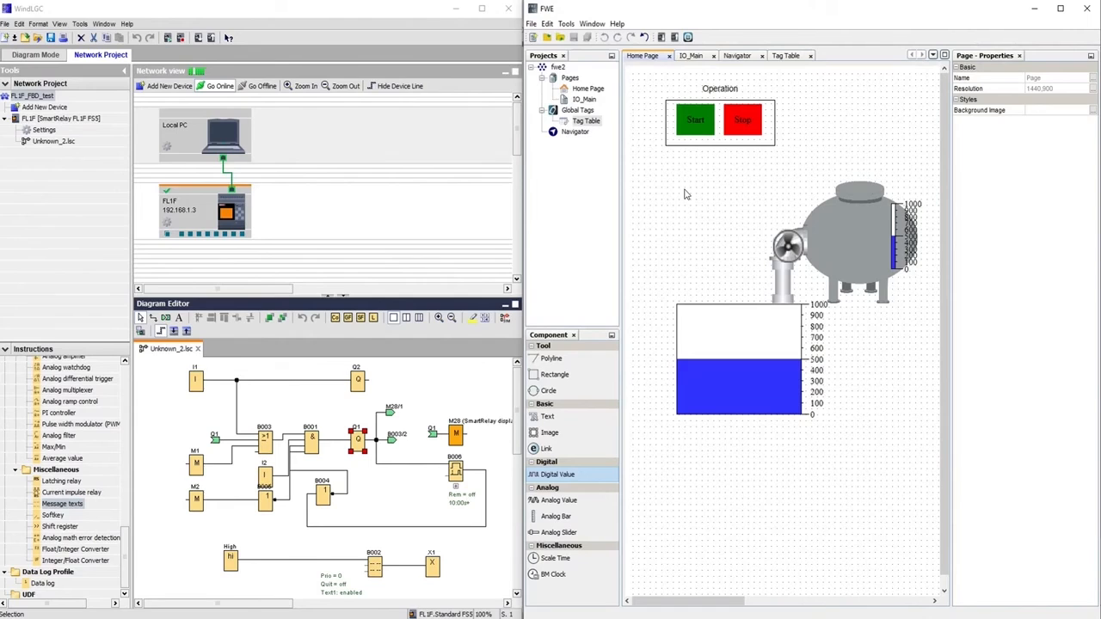
left_click(531, 24)
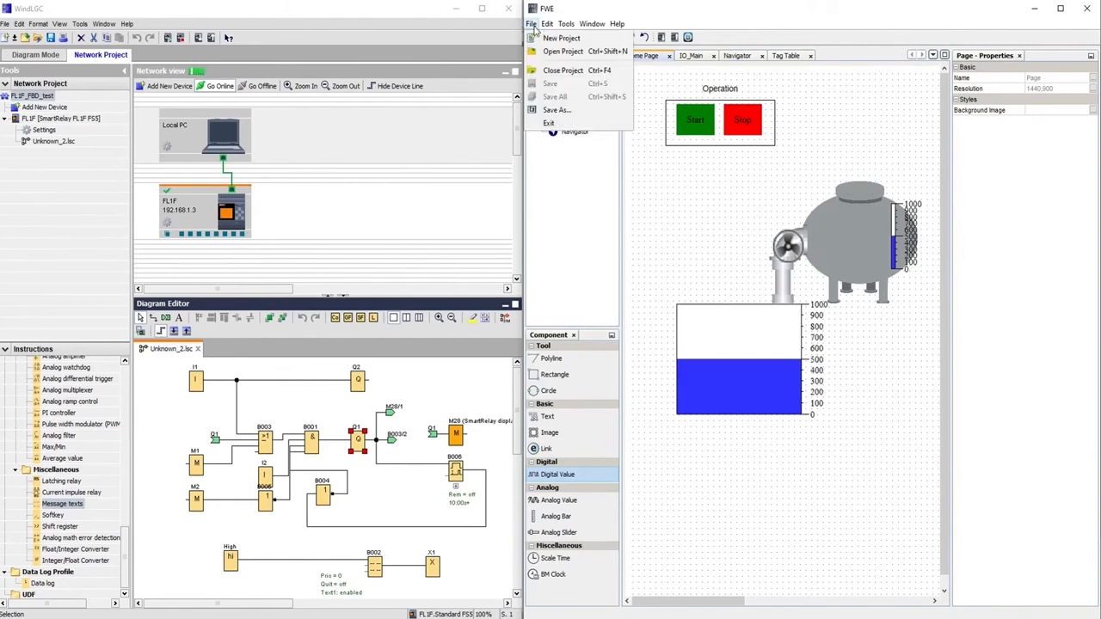
left_click(554, 110)
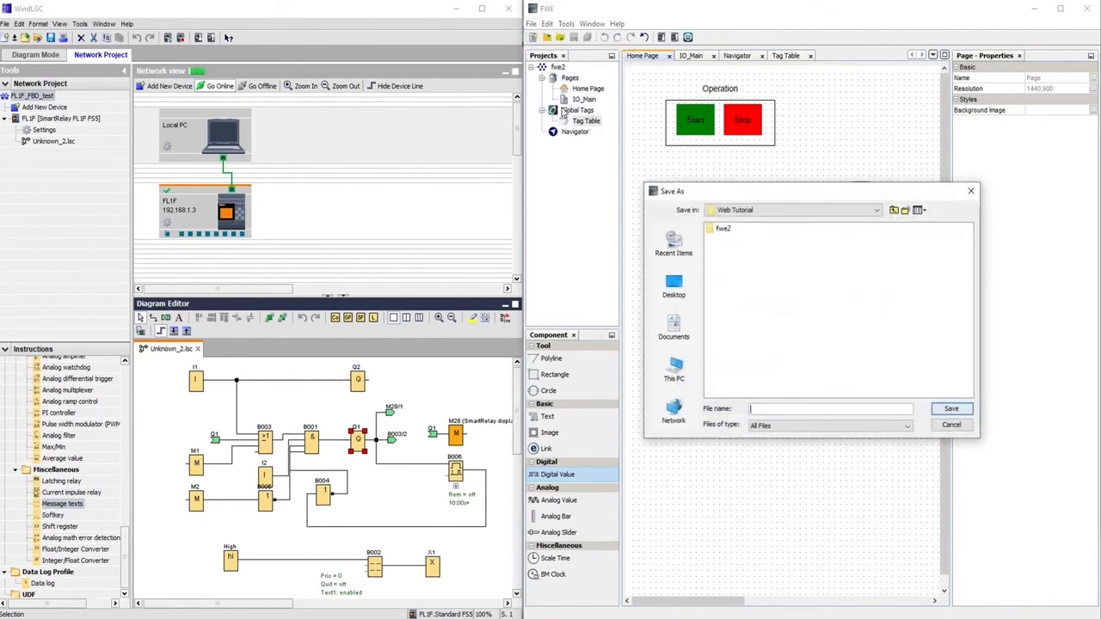
type("Test_file")
key("Return")
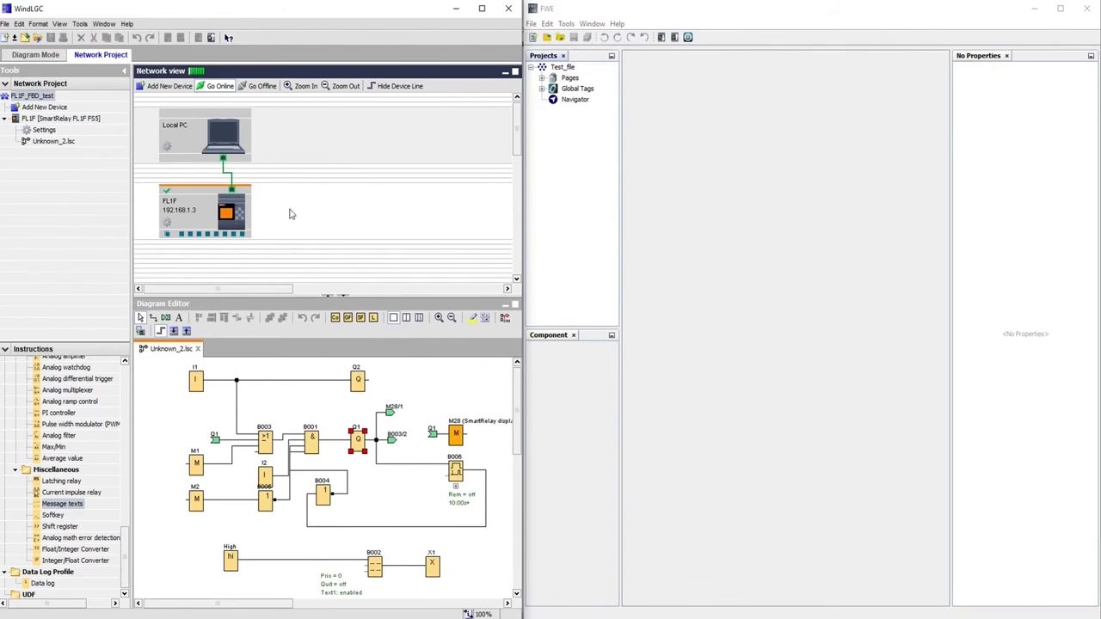
Go offline and start a PC -> SmartRelay transfer using the wired Ethernet adapter
left_click(702, 177)
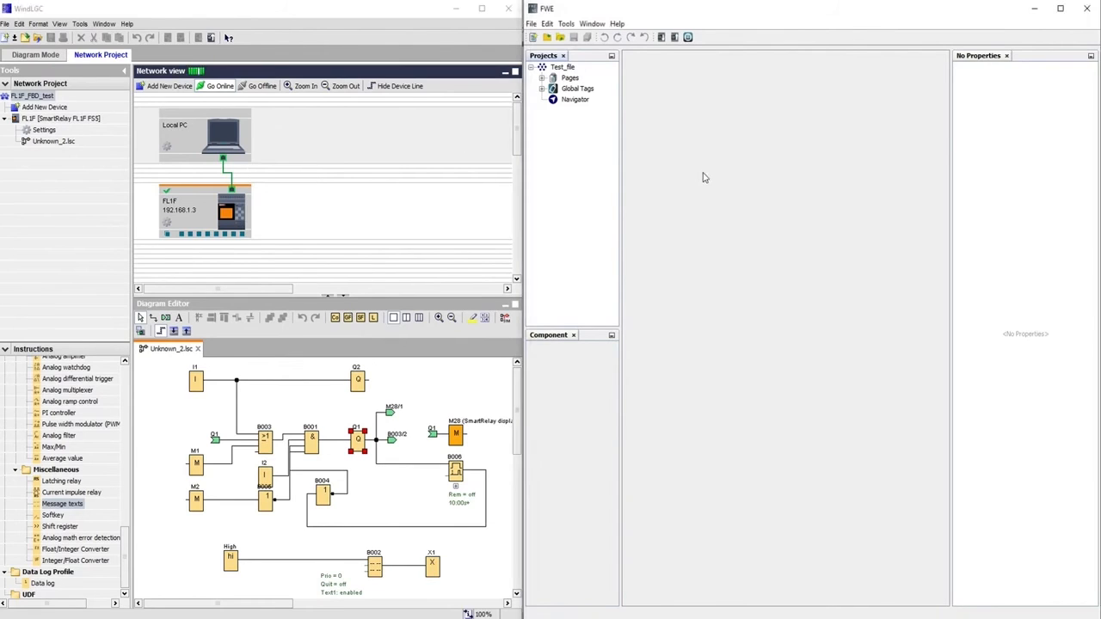
left_click(261, 86)
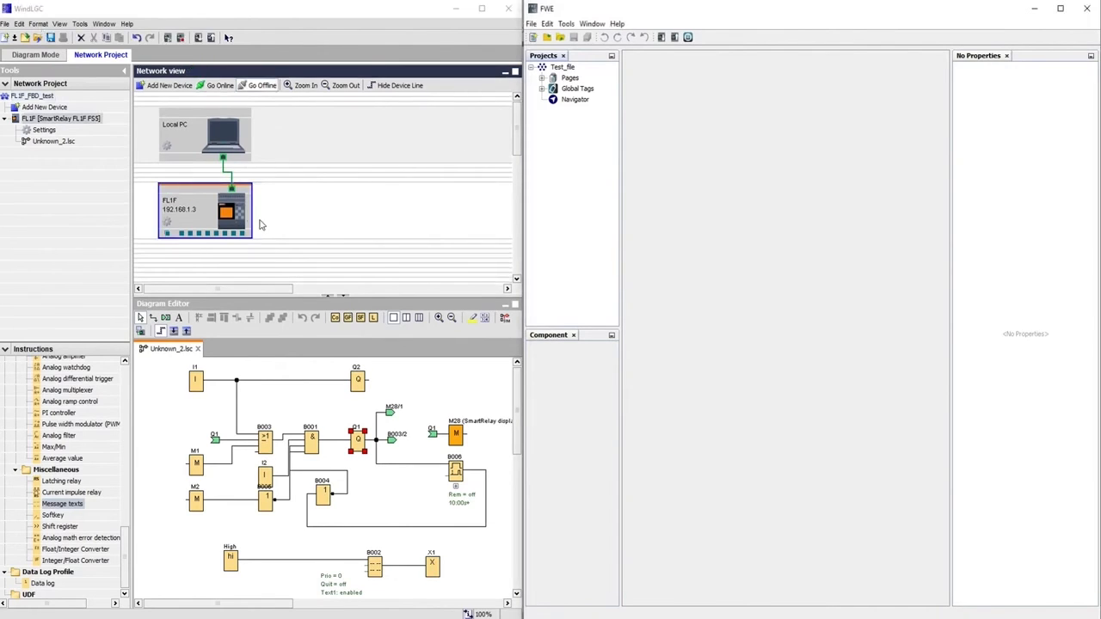
left_click(80, 24)
mouse_move(90, 39)
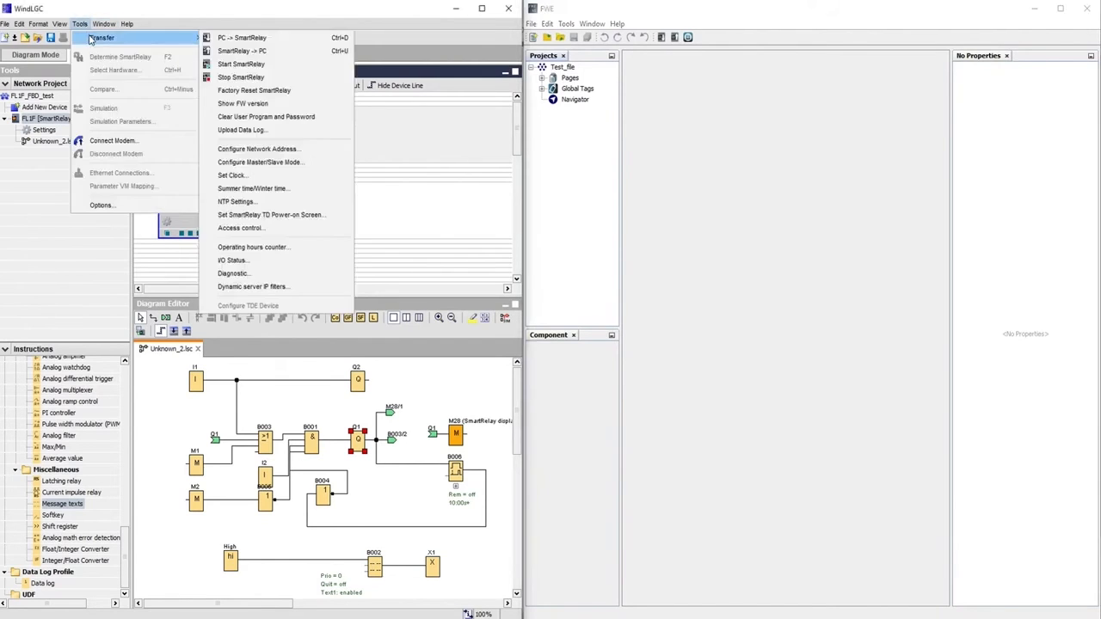
left_click(231, 41)
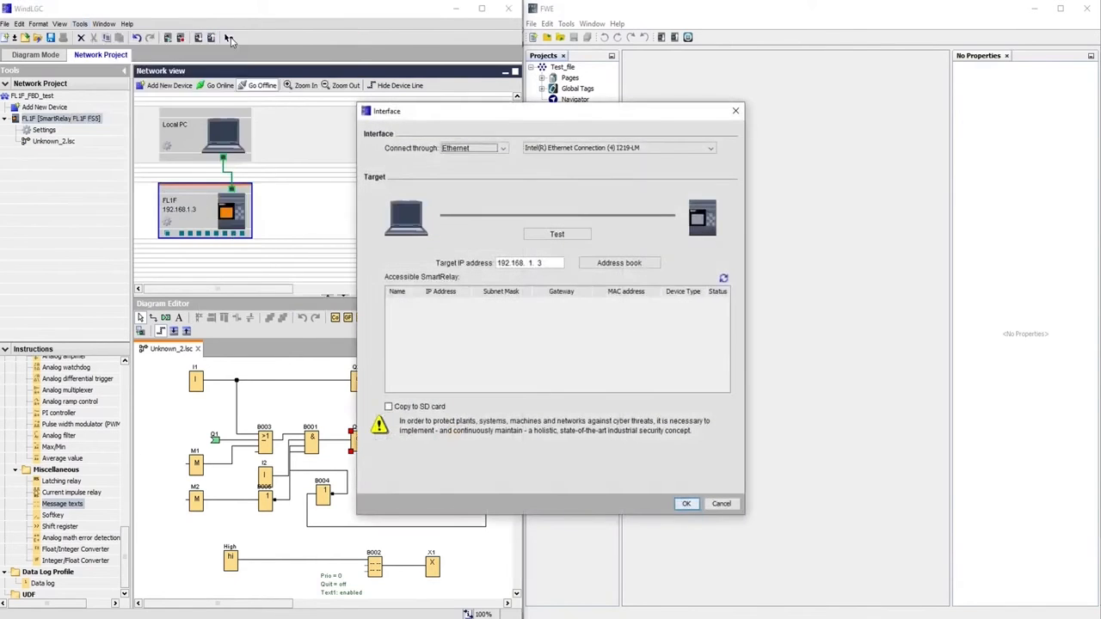
left_click(568, 150)
left_click(569, 158)
Test the connection to 192.168.1.3, transfer the program, and return the relay to RUN
left_click(556, 236)
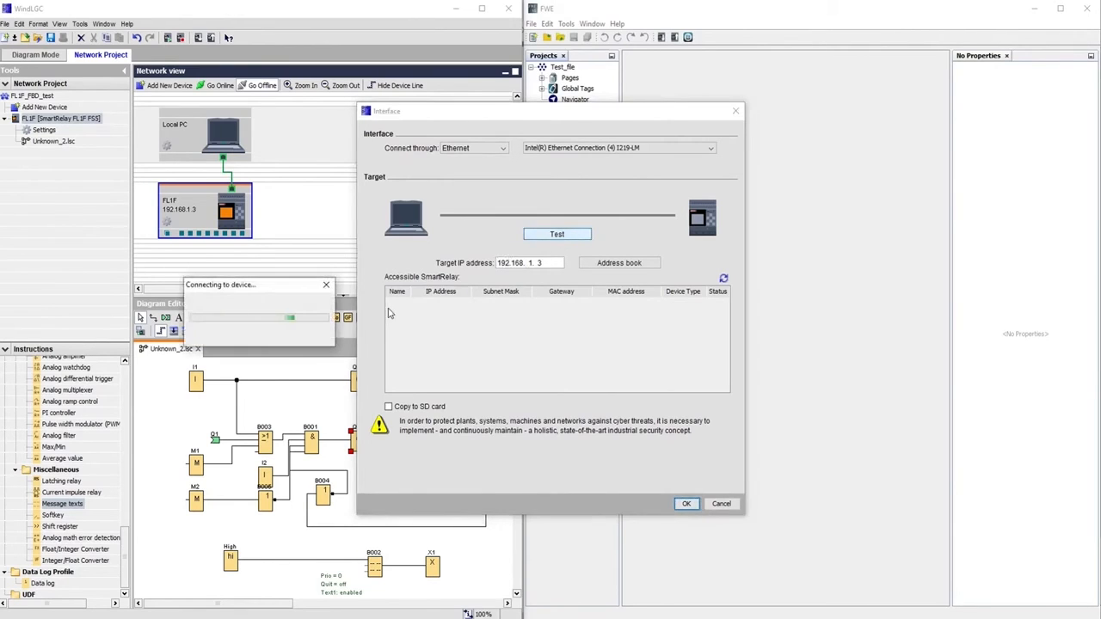
left_click(685, 504)
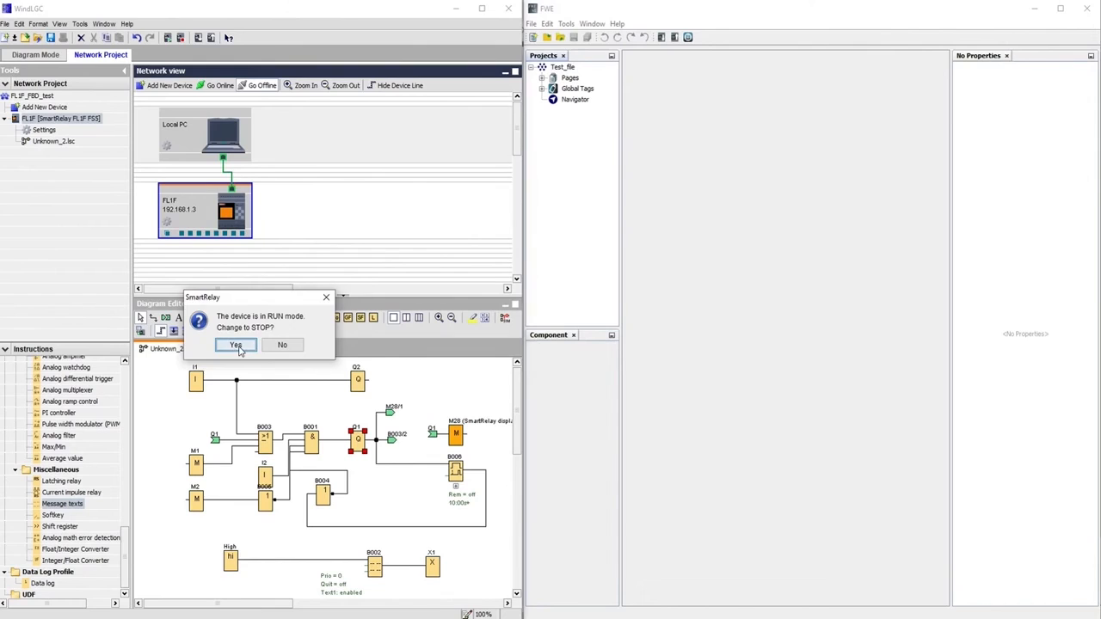
left_click(236, 345)
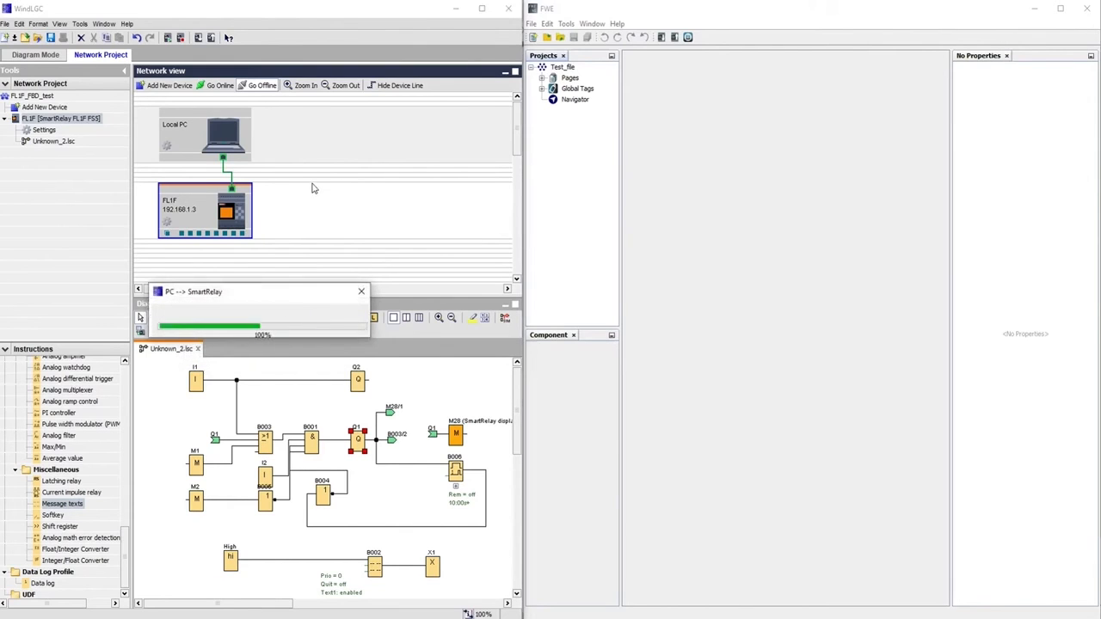
left_click(527, 331)
left_click(679, 261)
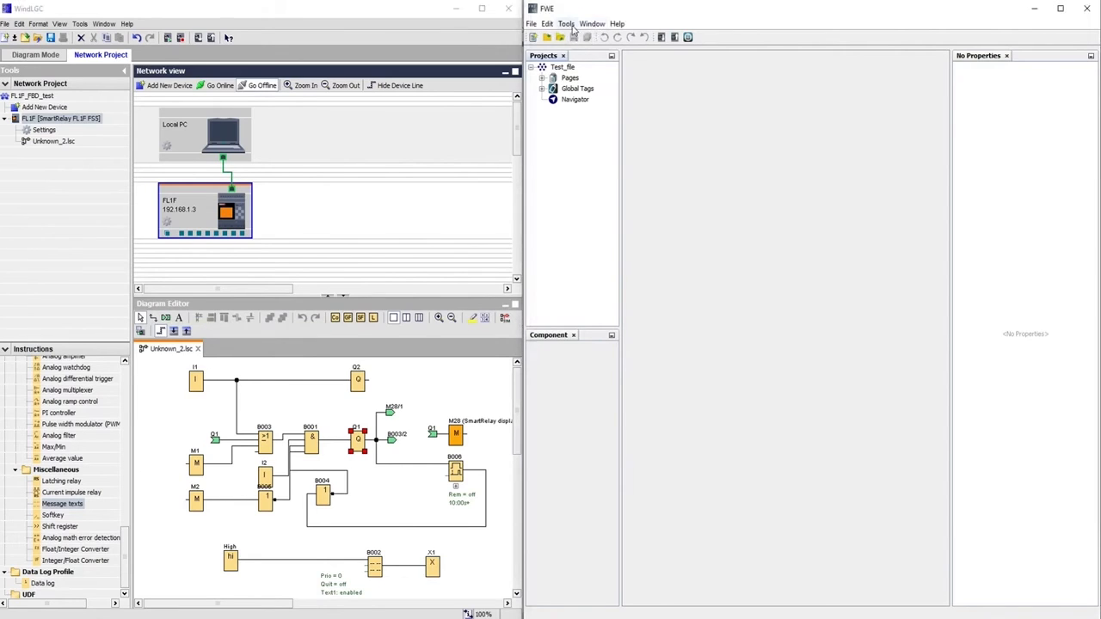
Download the web project to target IP 192.168.1.3 after a successful connection test
left_click(566, 25)
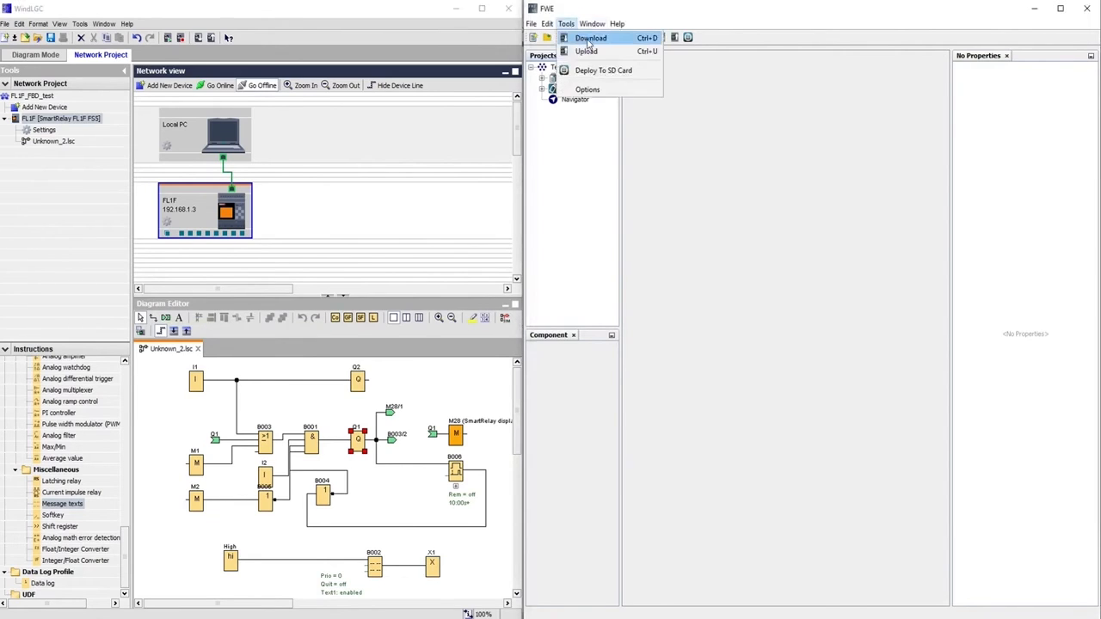
left_click(589, 39)
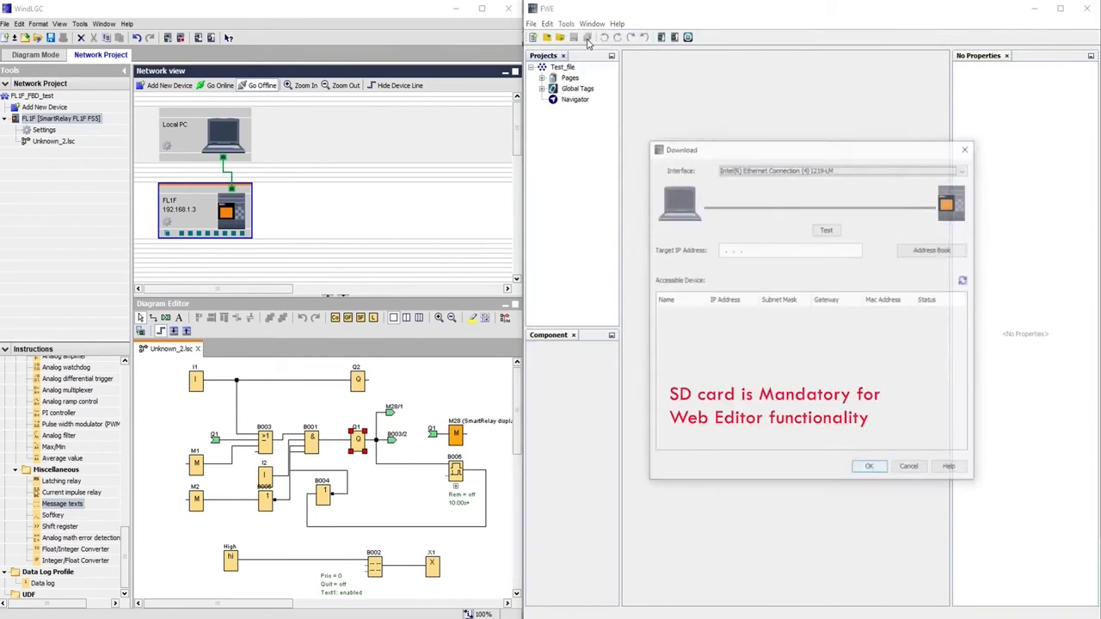
left_click(735, 254)
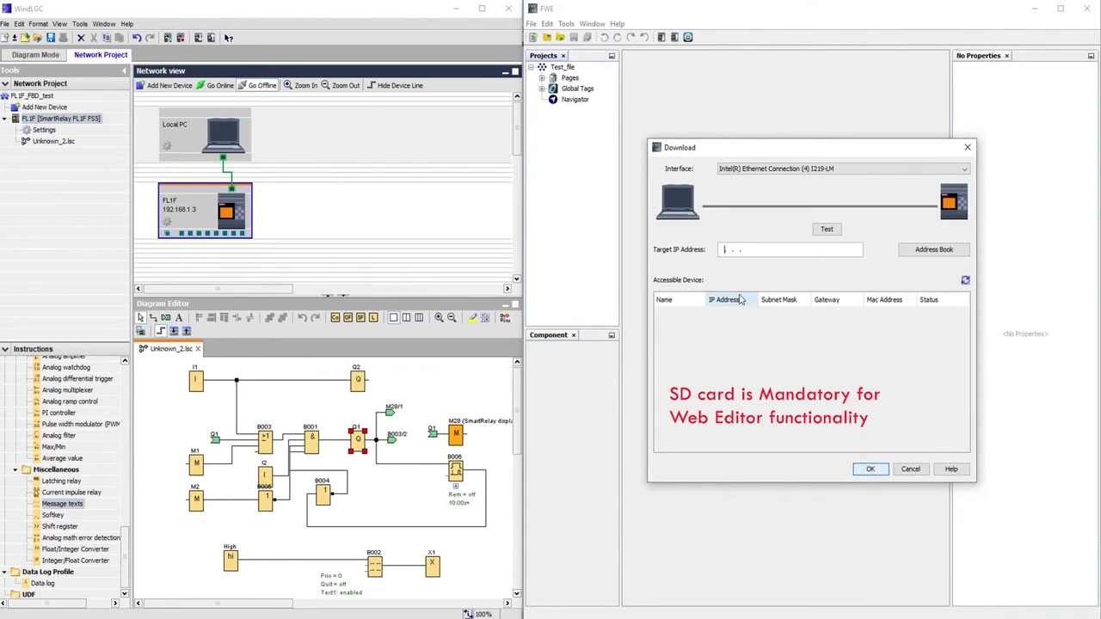
type("192.168. 1. 3")
left_click(828, 230)
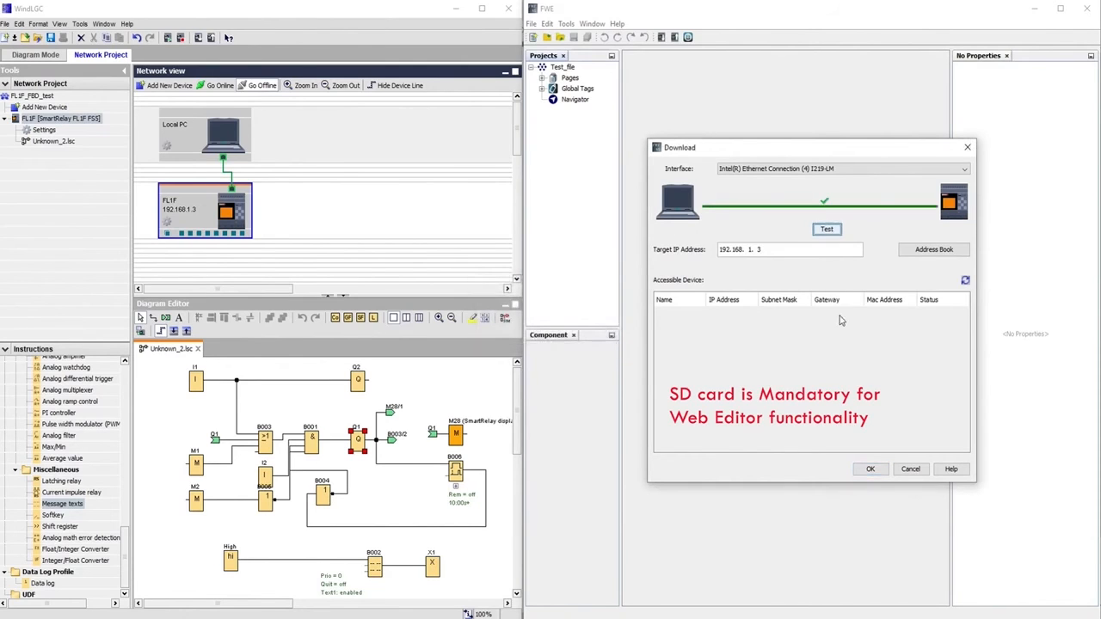
left_click(930, 250)
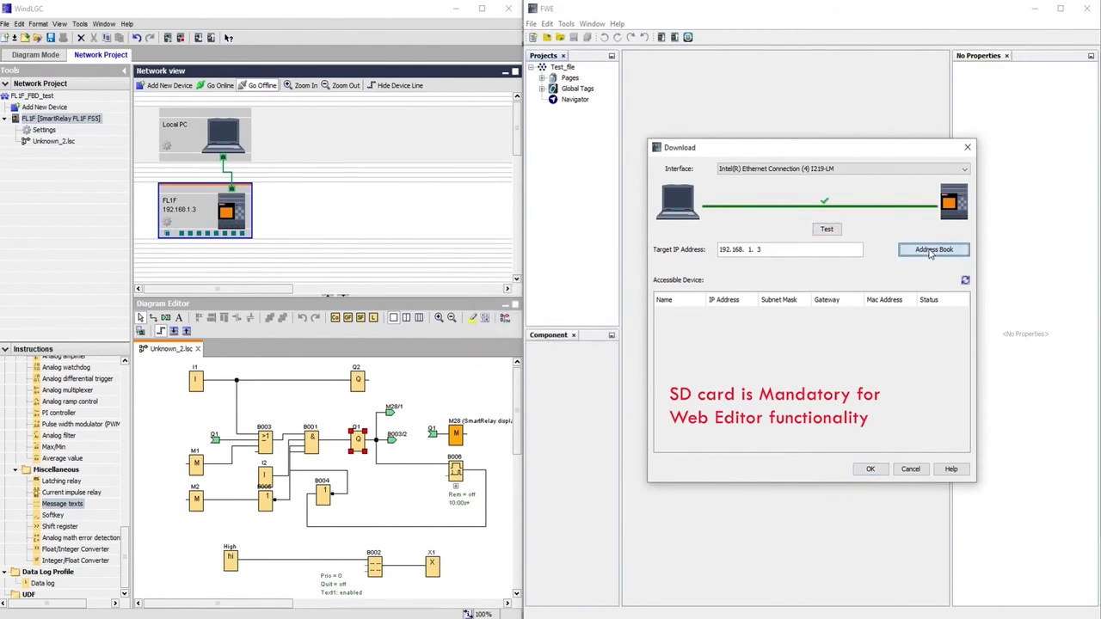
left_click(869, 471)
left_click(833, 347)
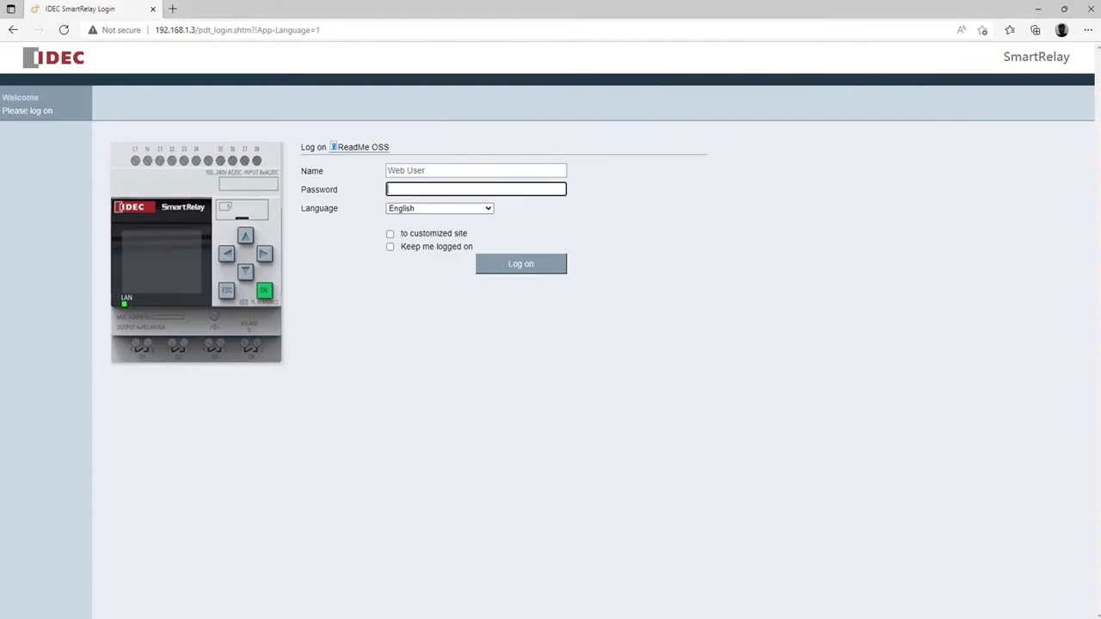
Open the relay's login page, log on with the password, and enlarge the browser to show the full panel
left_click(255, 32)
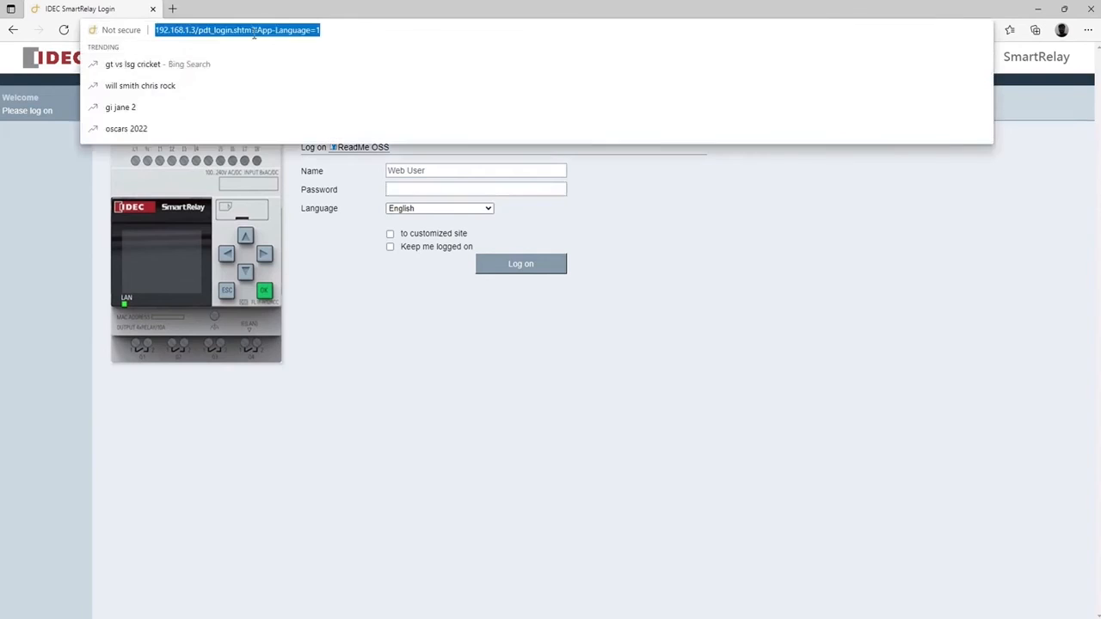
type("192.168.1.3")
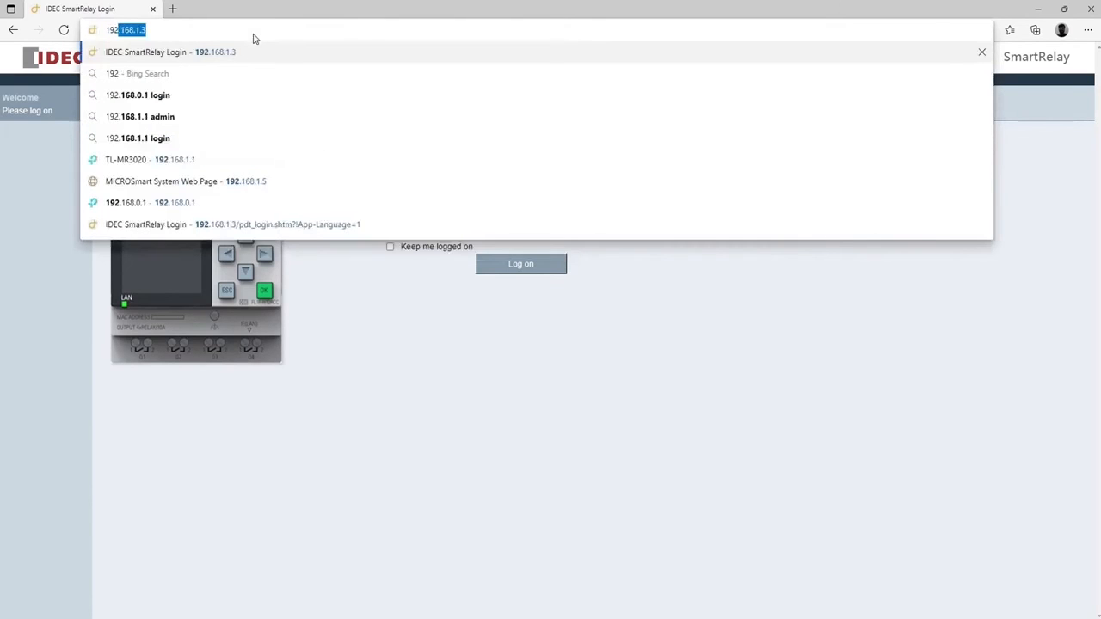
key("Return")
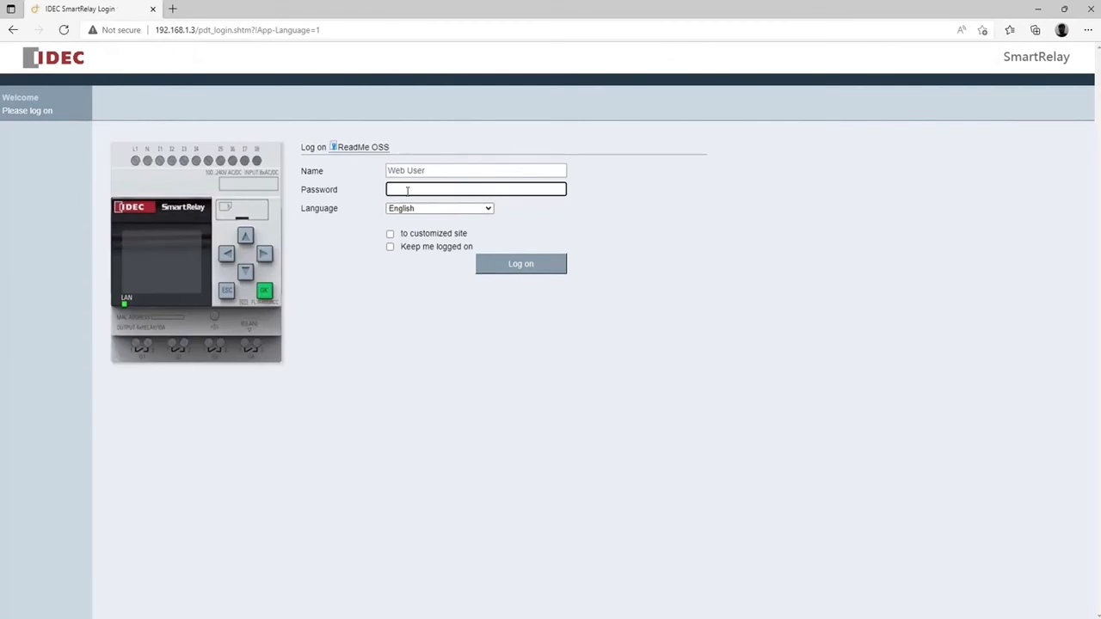
type("p")
left_click(517, 266)
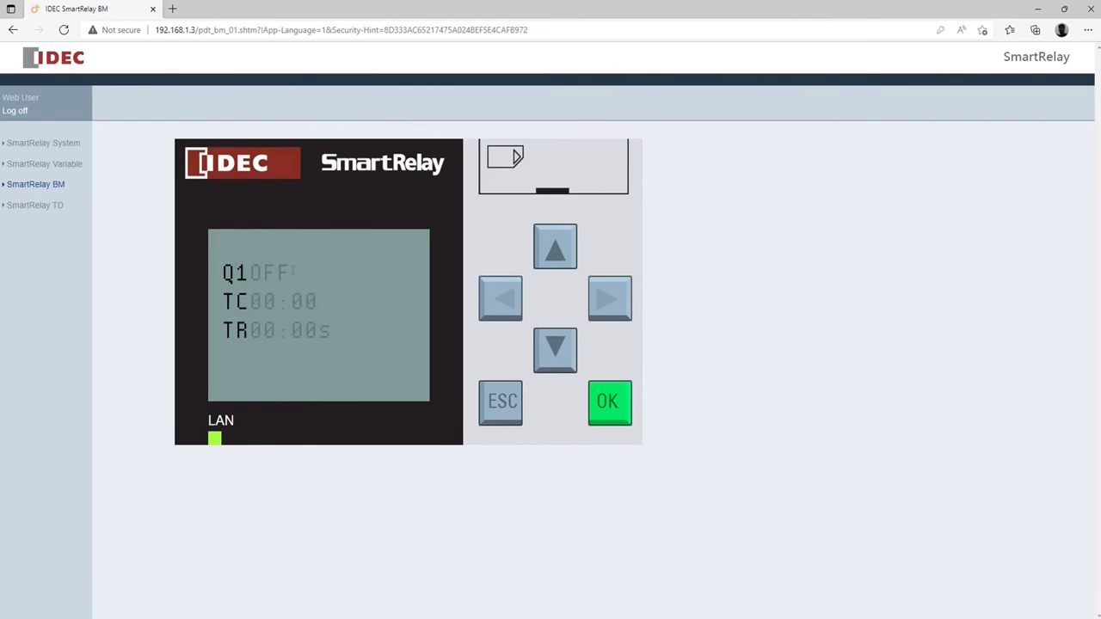
left_click(1064, 8)
left_click_drag(874, 391, 877, 618)
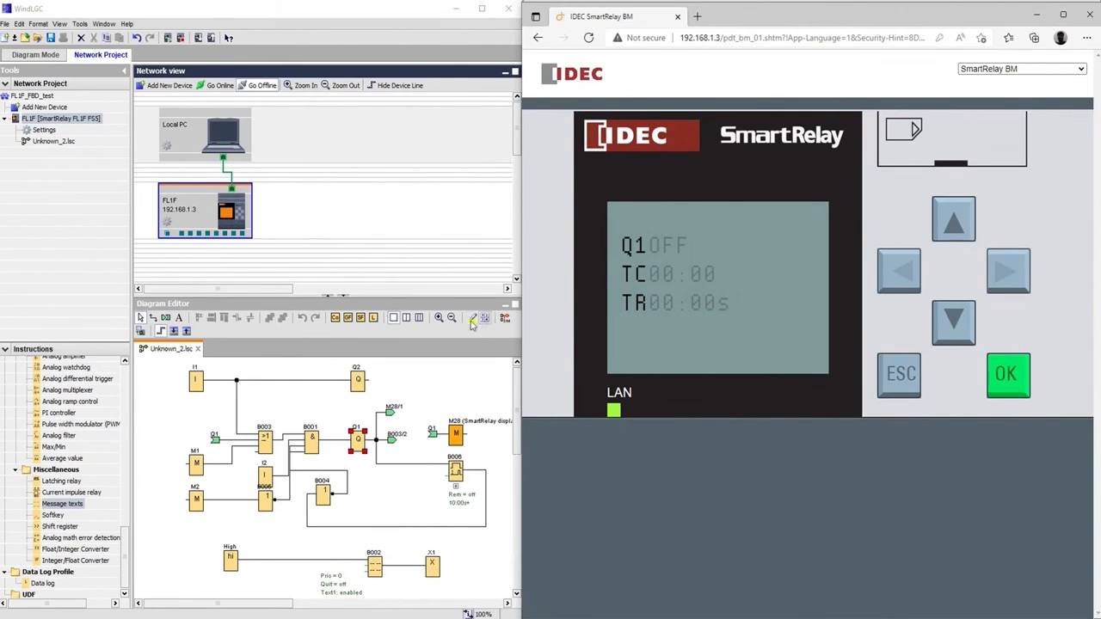
Start the Online Test, turn I2 on to energise Q1, then toggle I1 to switch Q1 off
left_click(141, 332)
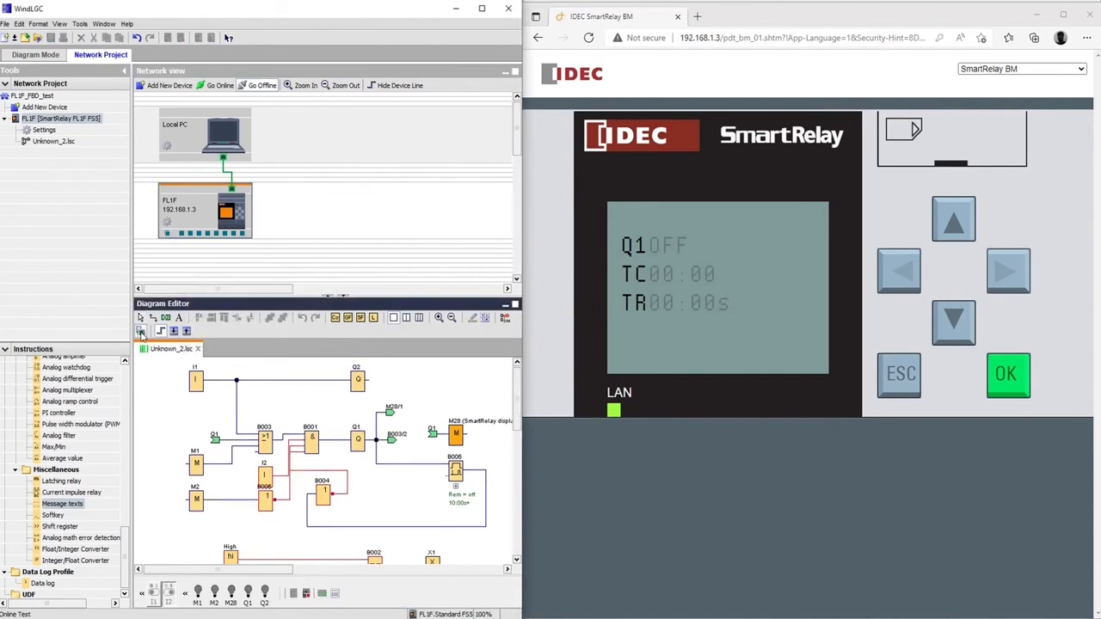
left_click(159, 600)
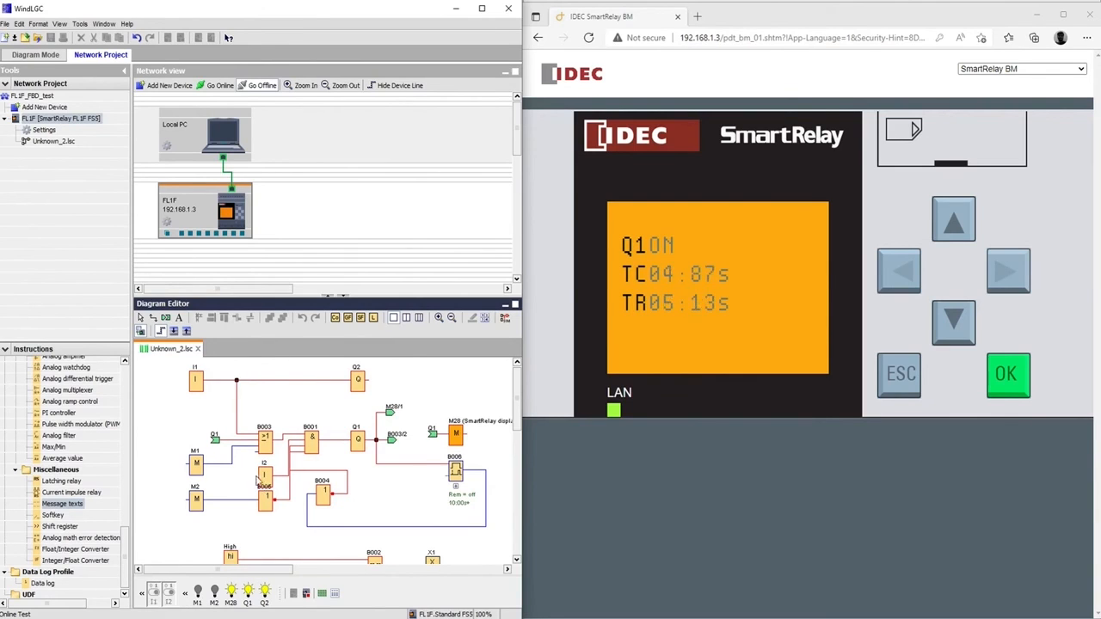
left_click(153, 593)
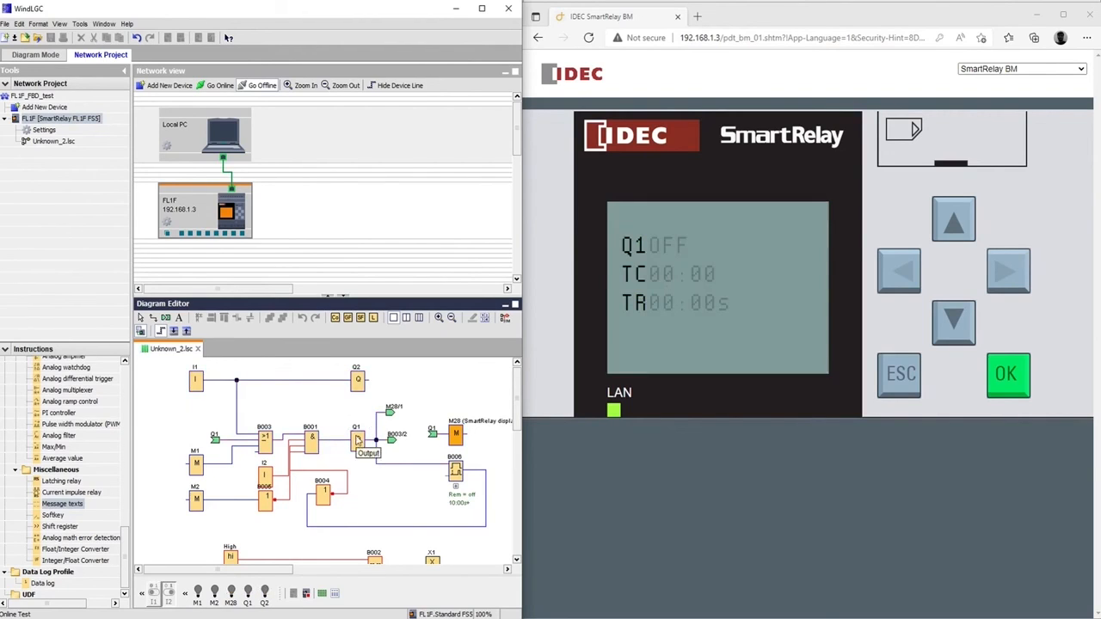
left_click(678, 233)
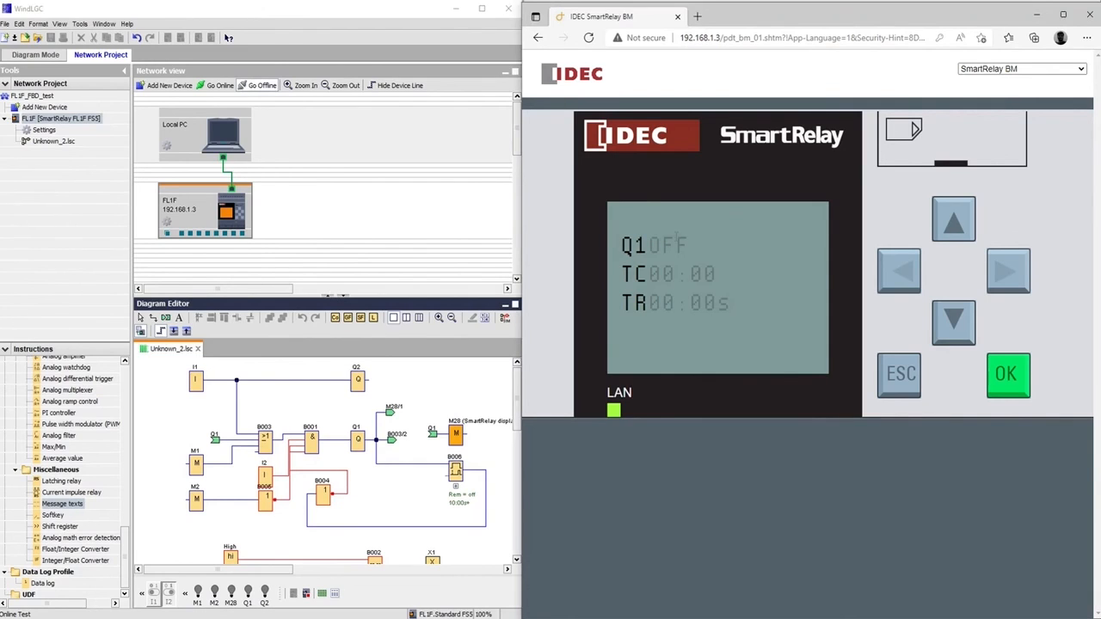
Log on to the customized site in a new tab, then switch input I1 on in WindLGC
left_click(697, 17)
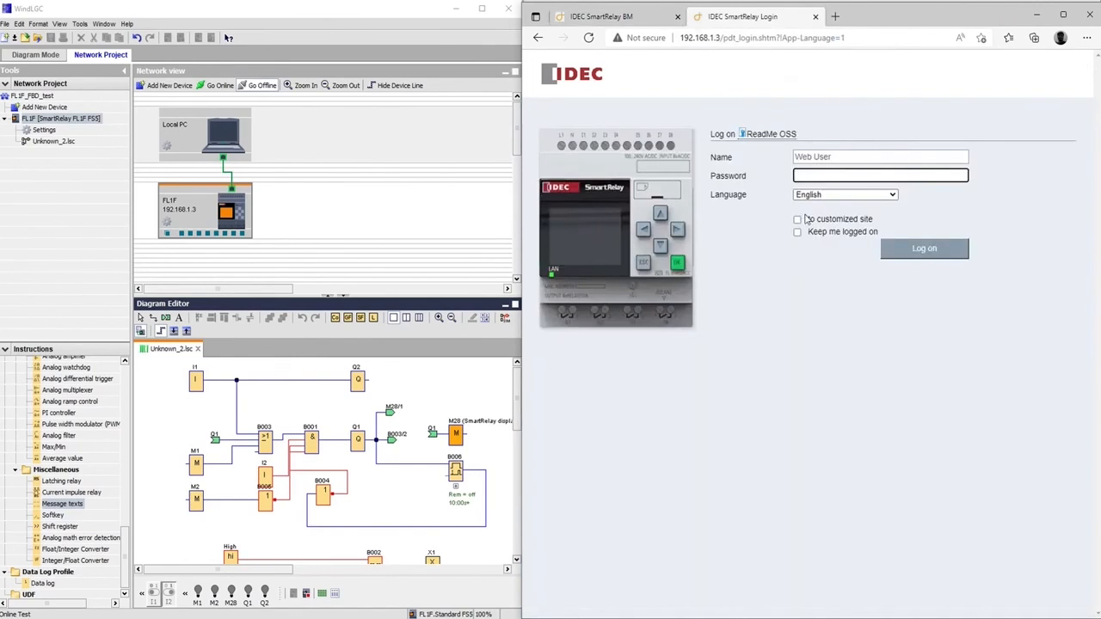
left_click(798, 221)
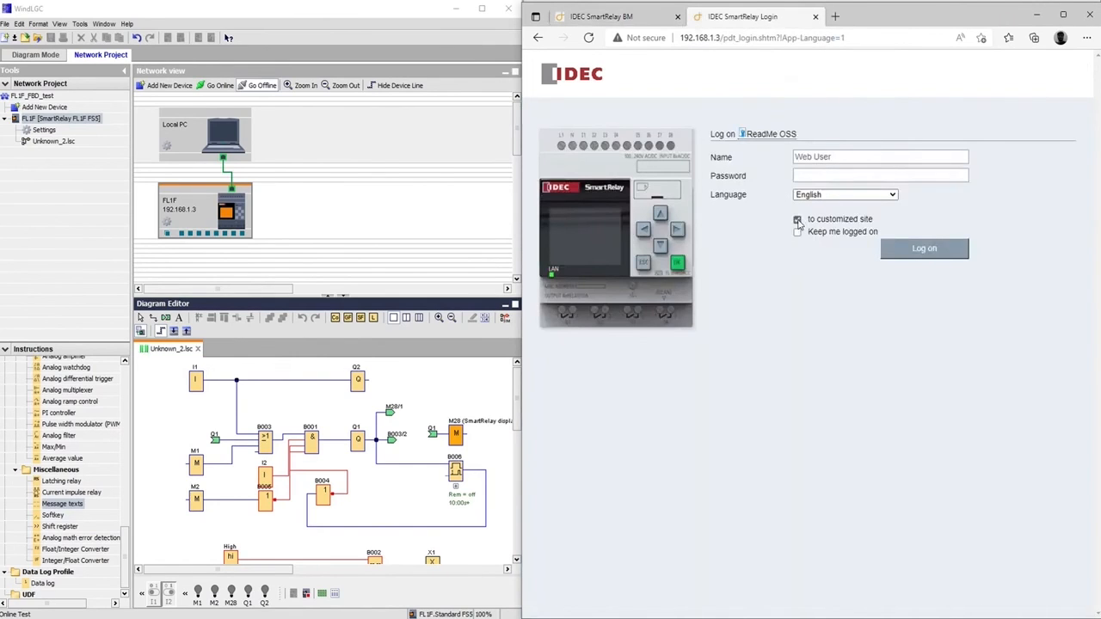
left_click(874, 173)
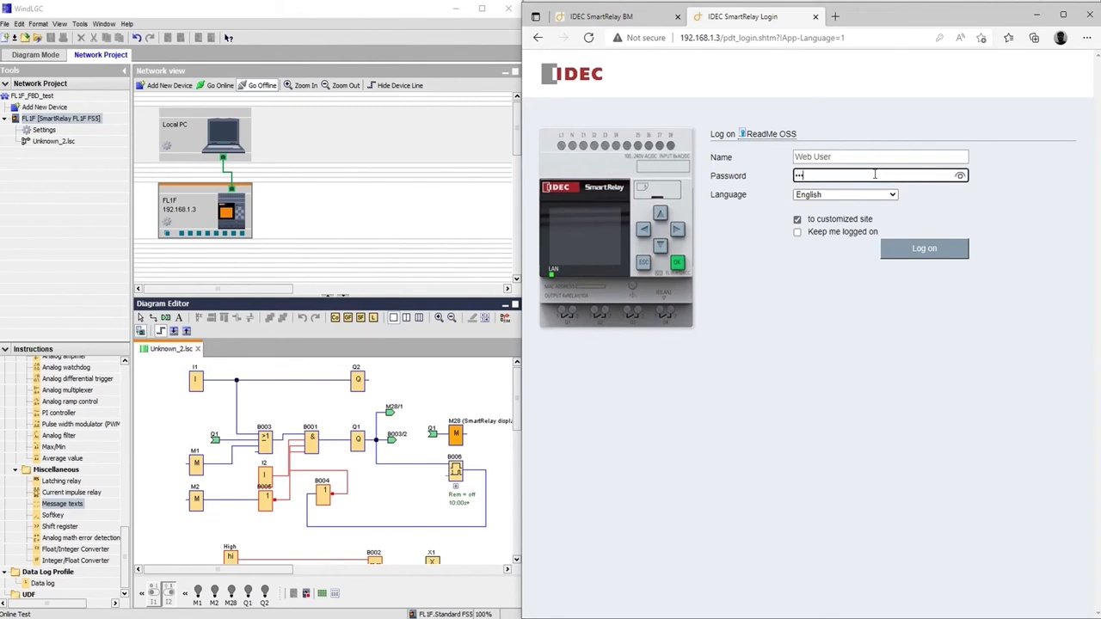
left_click(923, 248)
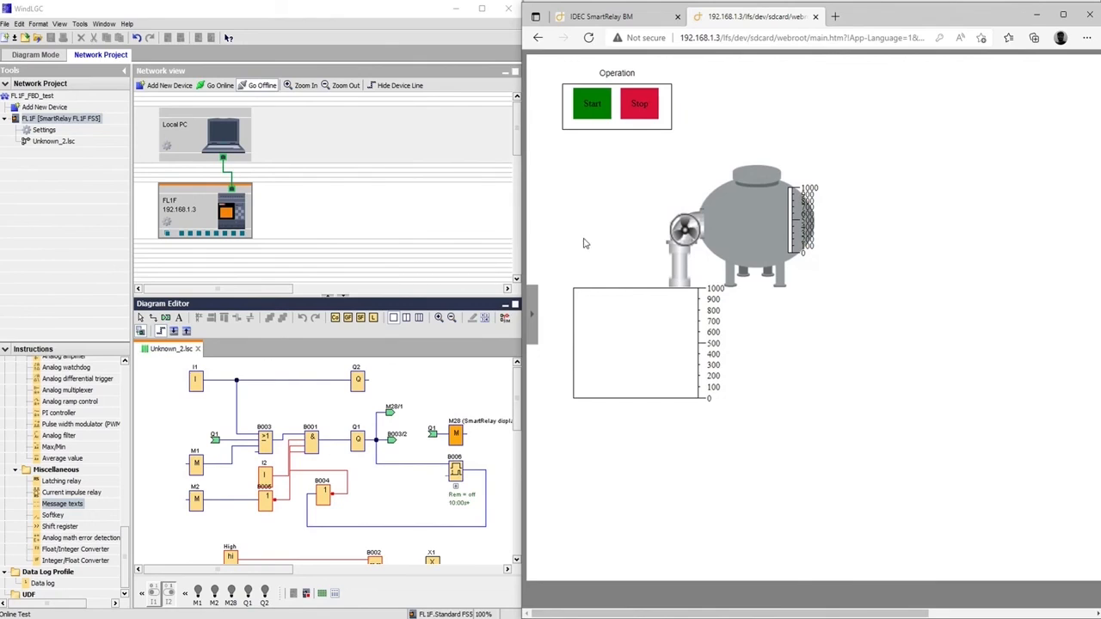
left_click(196, 383)
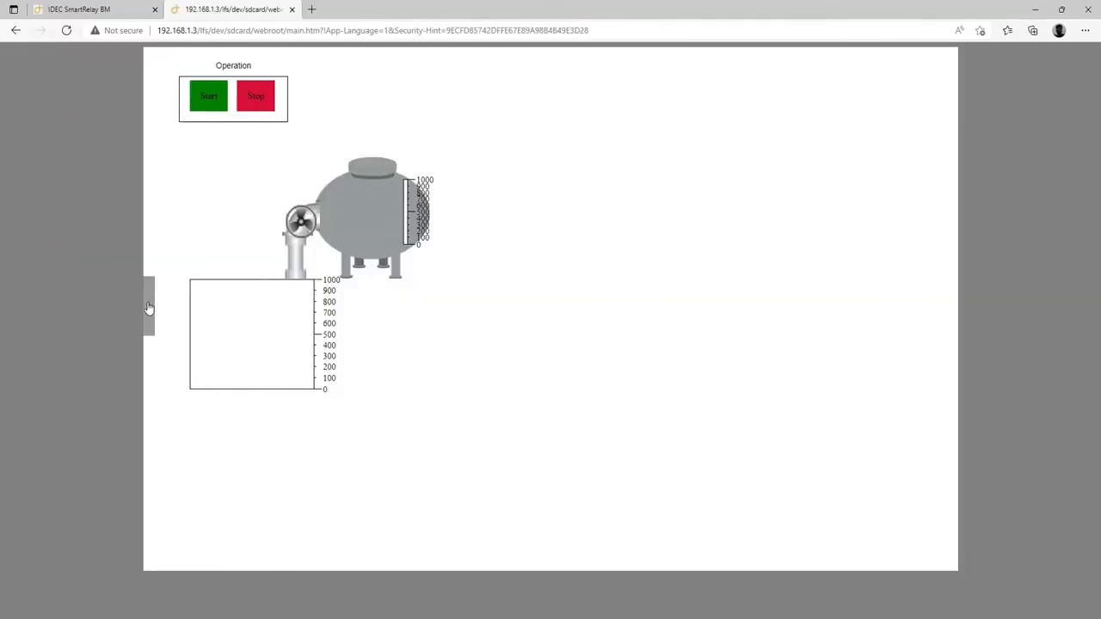
left_click(149, 306)
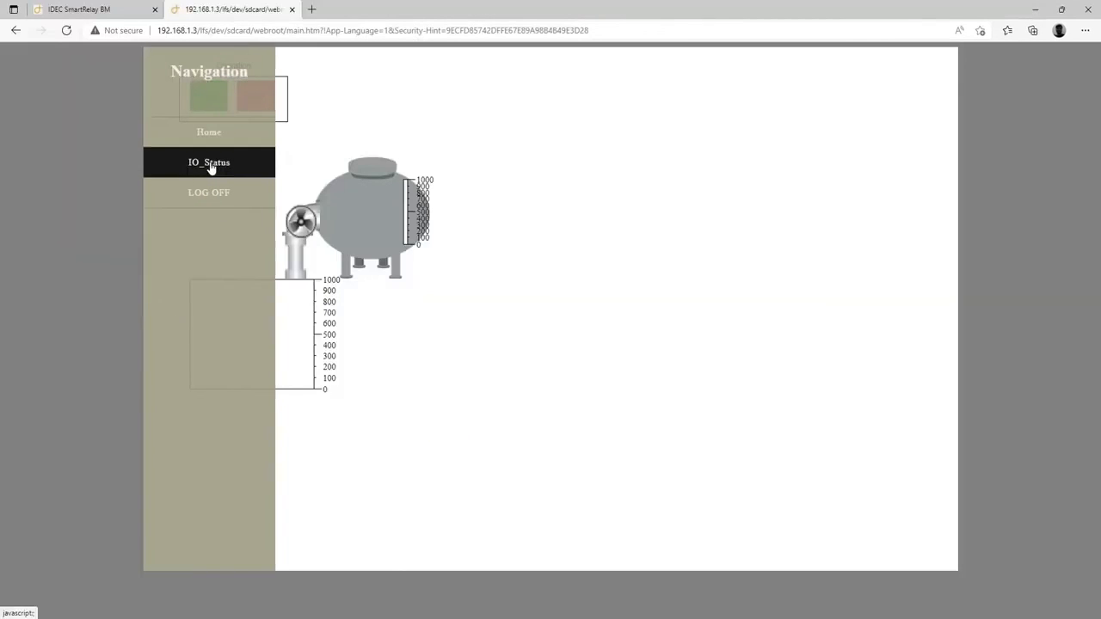
left_click(212, 166)
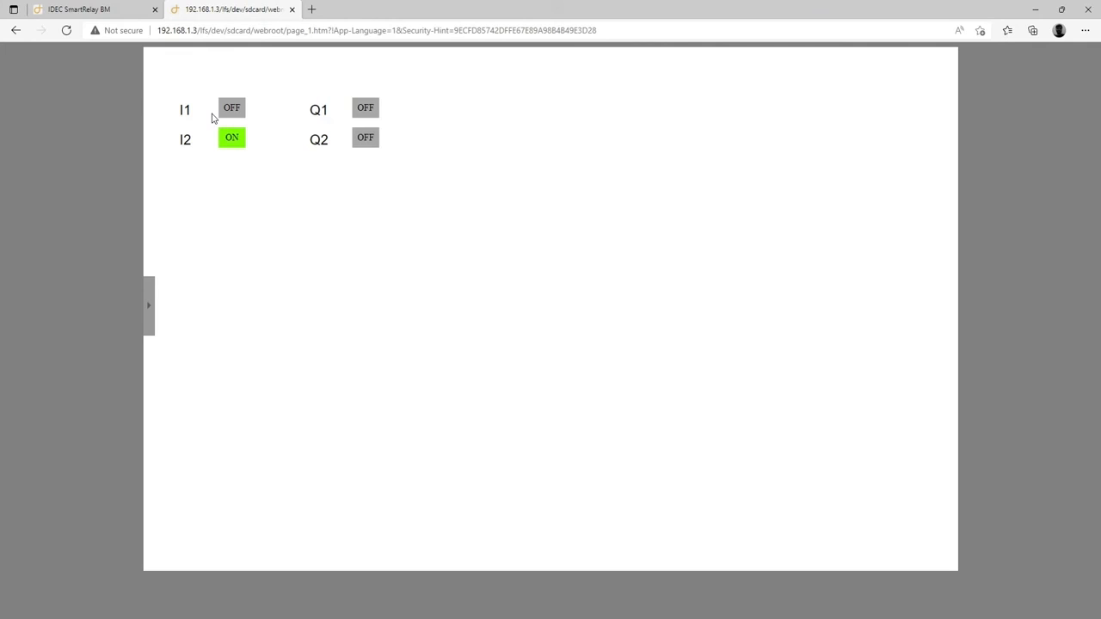
left_click(150, 317)
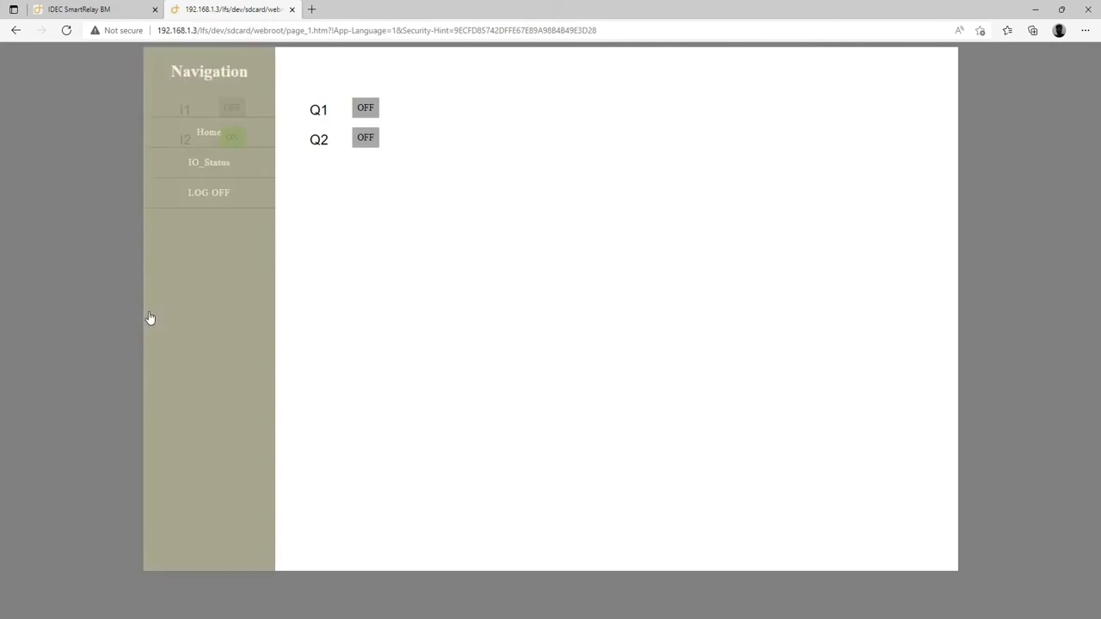
left_click(204, 136)
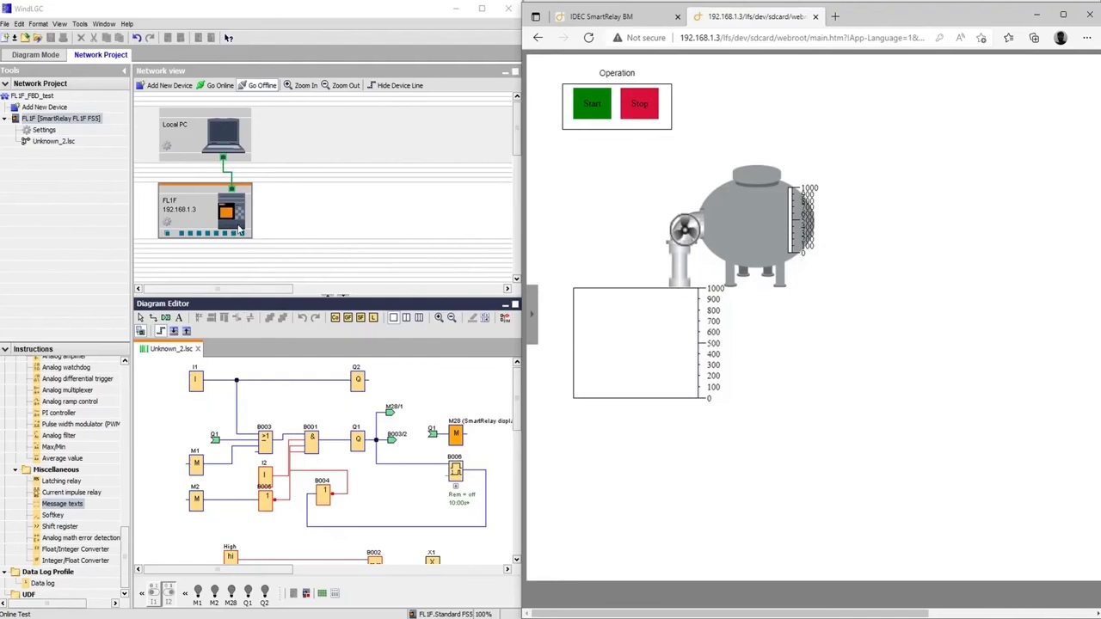
Bring the network project online and connect to the FL1F relay at 192.168.1.3 over Ethernet
left_click(215, 89)
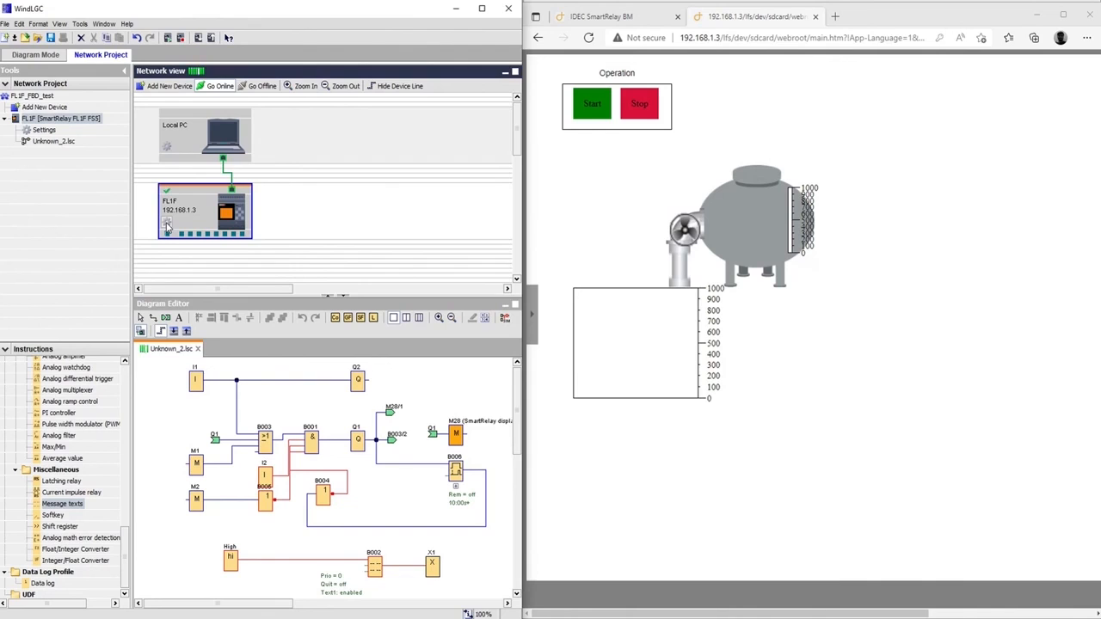
double_click(205, 210)
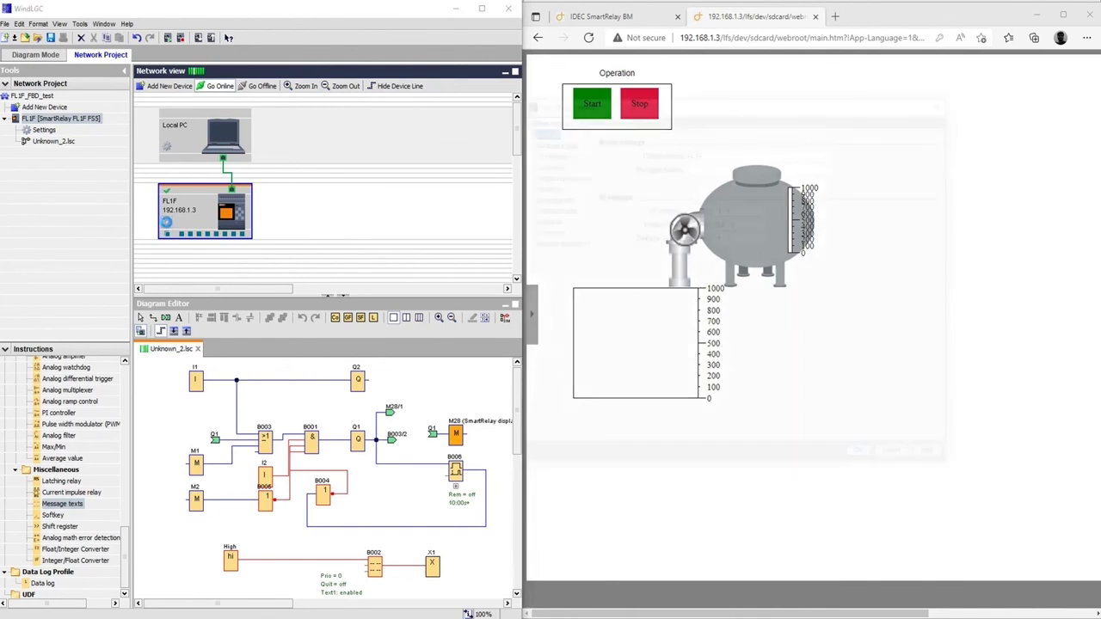
left_click(599, 118)
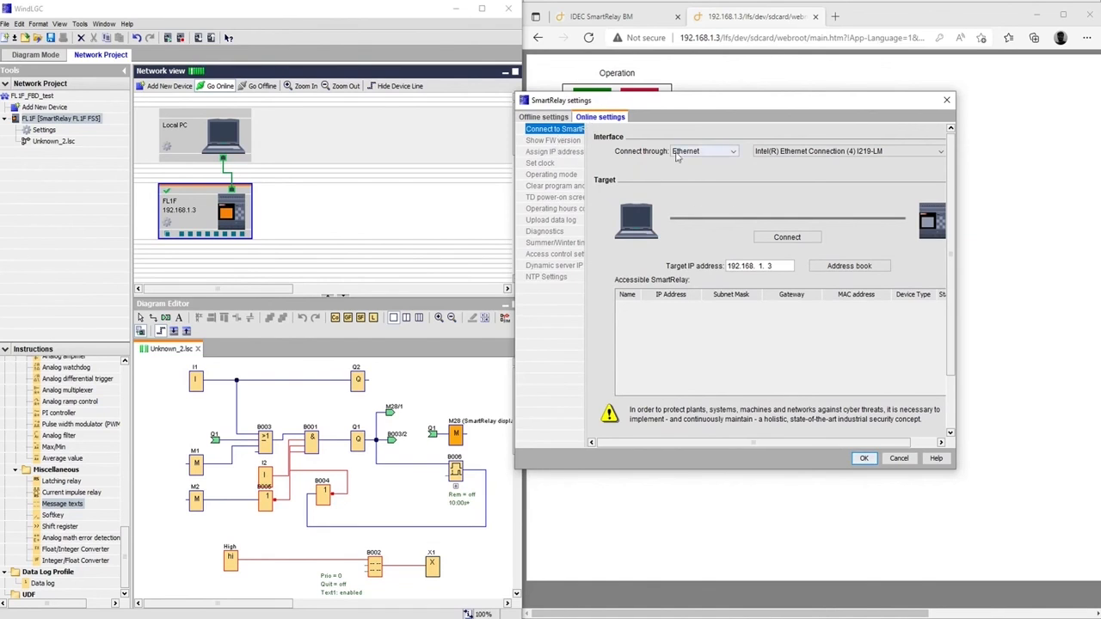
left_click(787, 238)
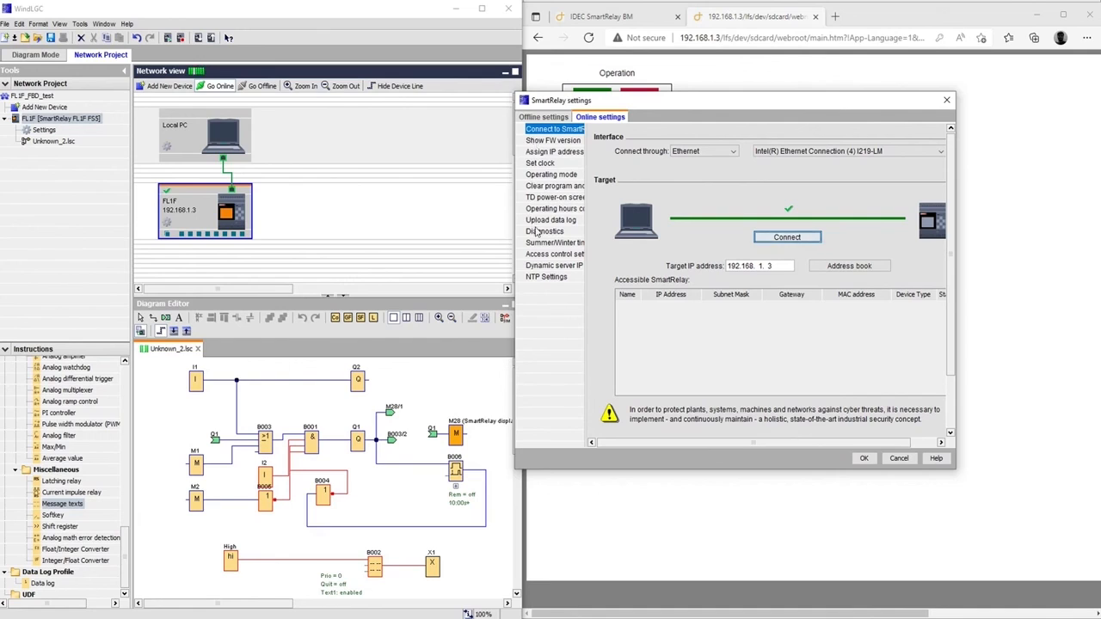
Switch to the relay's Access control settings and put the device into STOP mode
left_click(536, 255)
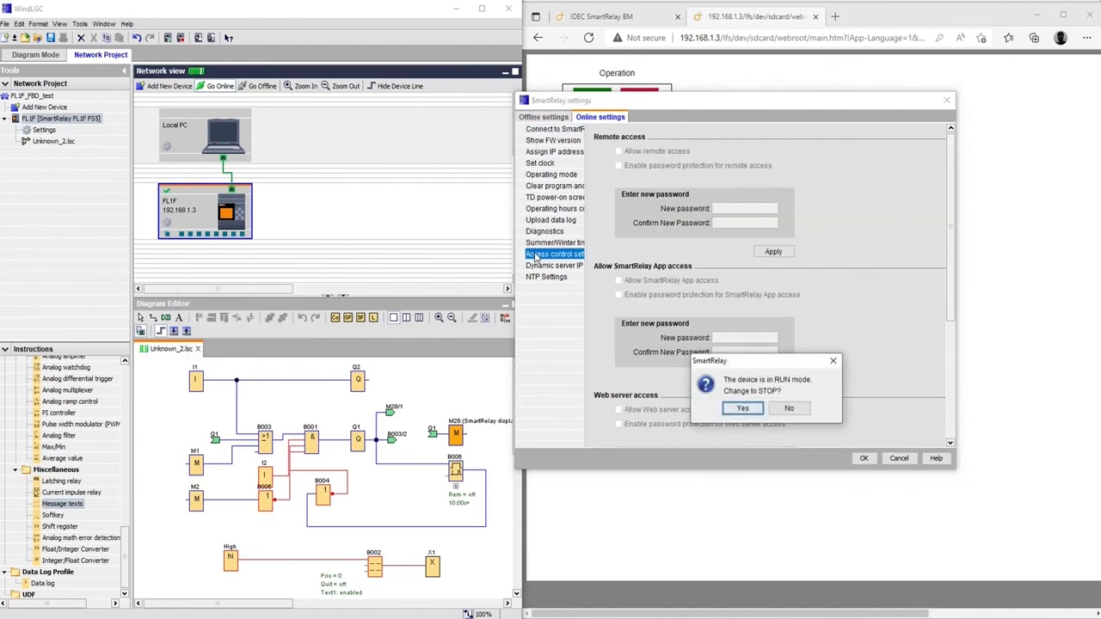
left_click(742, 409)
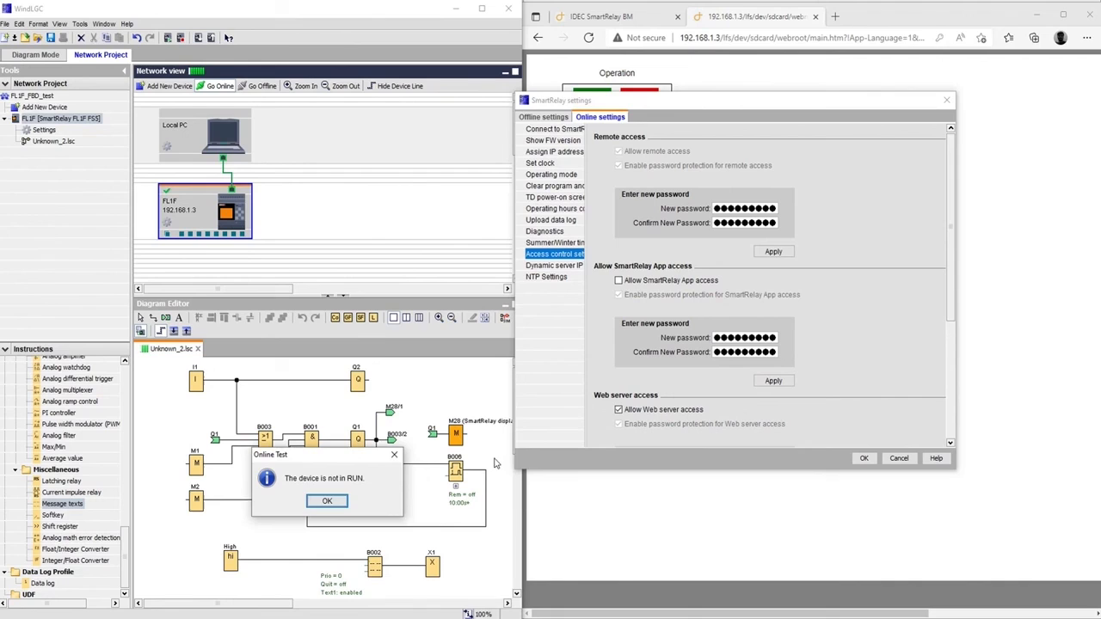
left_click(327, 500)
Confirm Web server access is allowed and passwords are filled for each access type, then accept with OK
left_click_drag(951, 276, 956, 407)
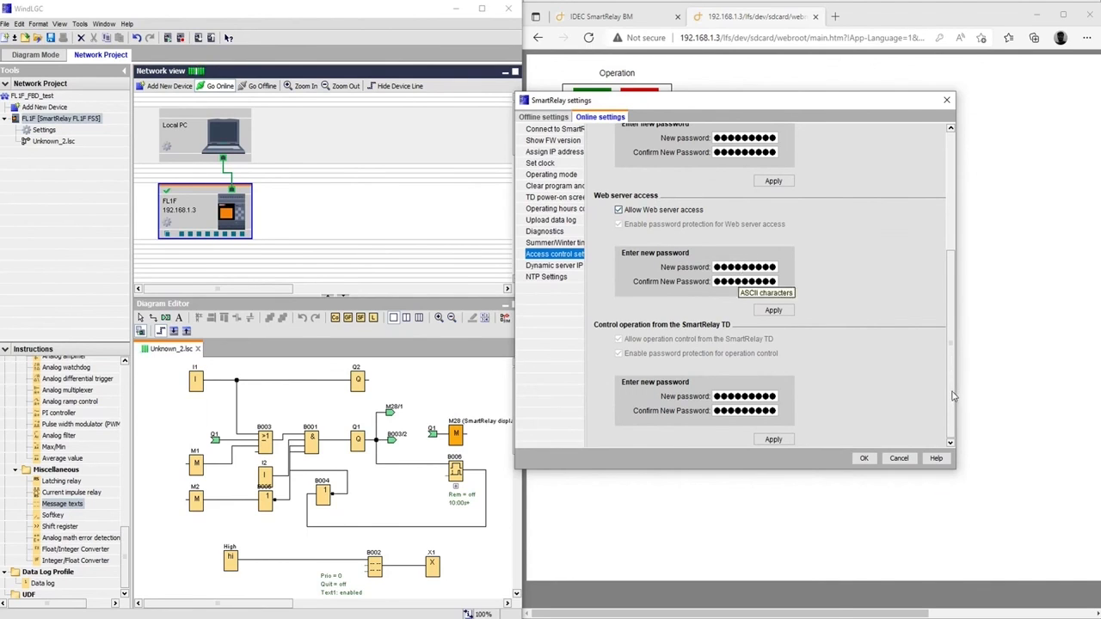
scroll(948, 344, "up", 3)
scroll(943, 284, "down", 3)
scroll(937, 267, "up", 4)
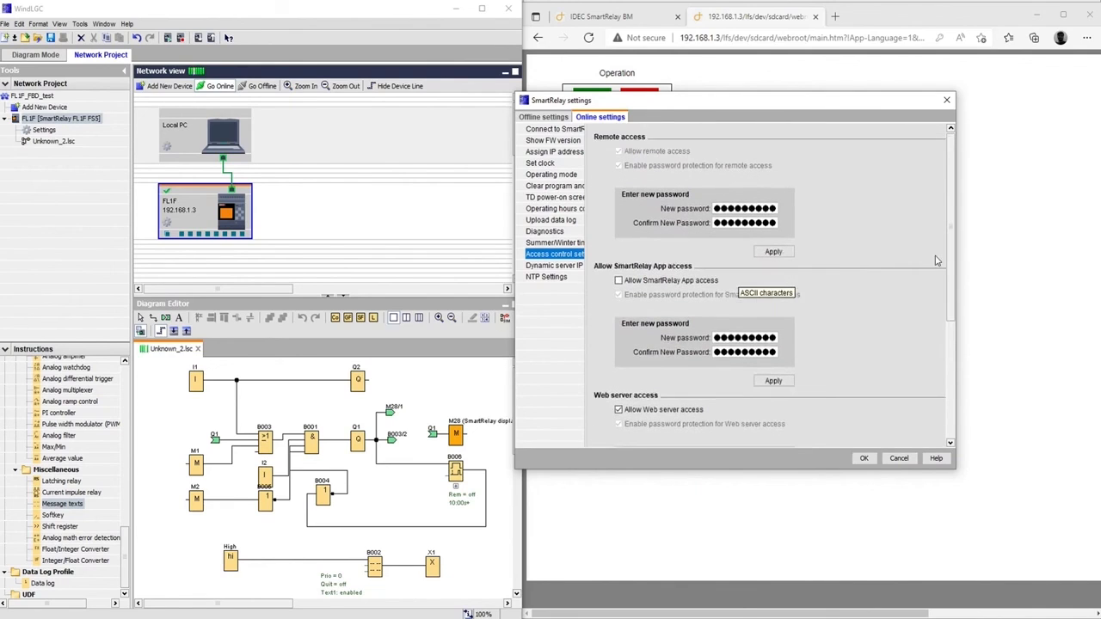
scroll(798, 270, "down", 5)
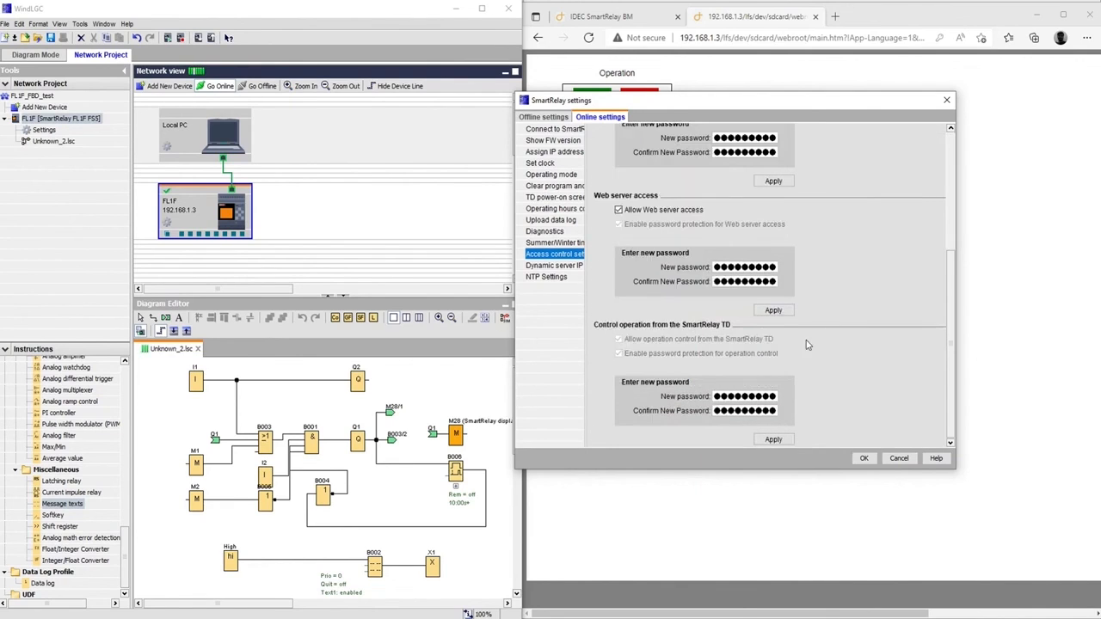
left_click_drag(949, 294, 949, 333)
left_click(863, 458)
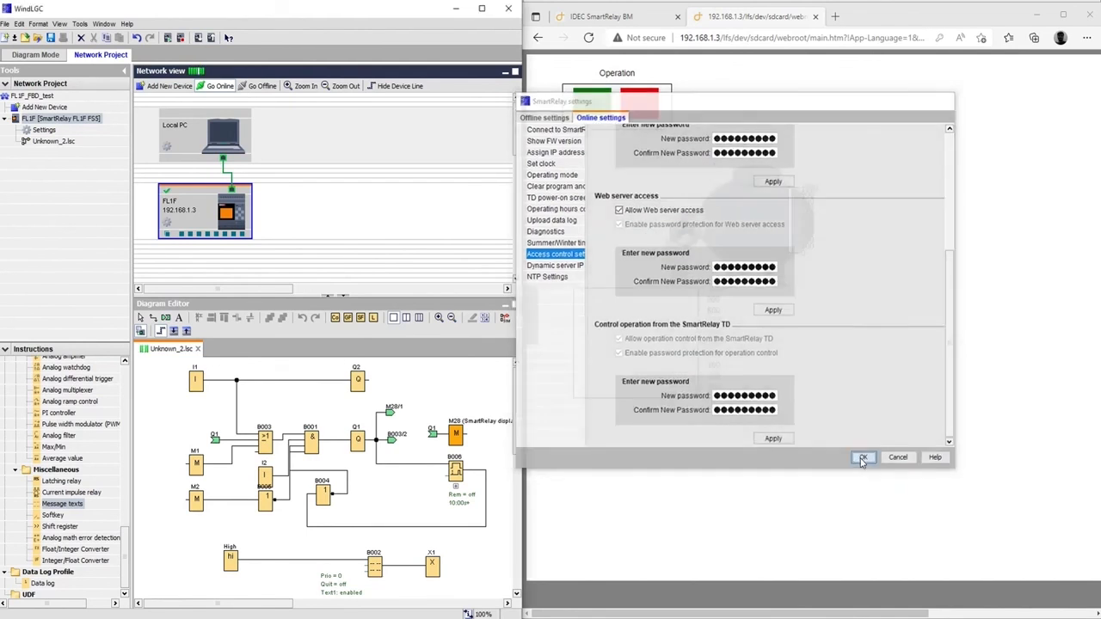